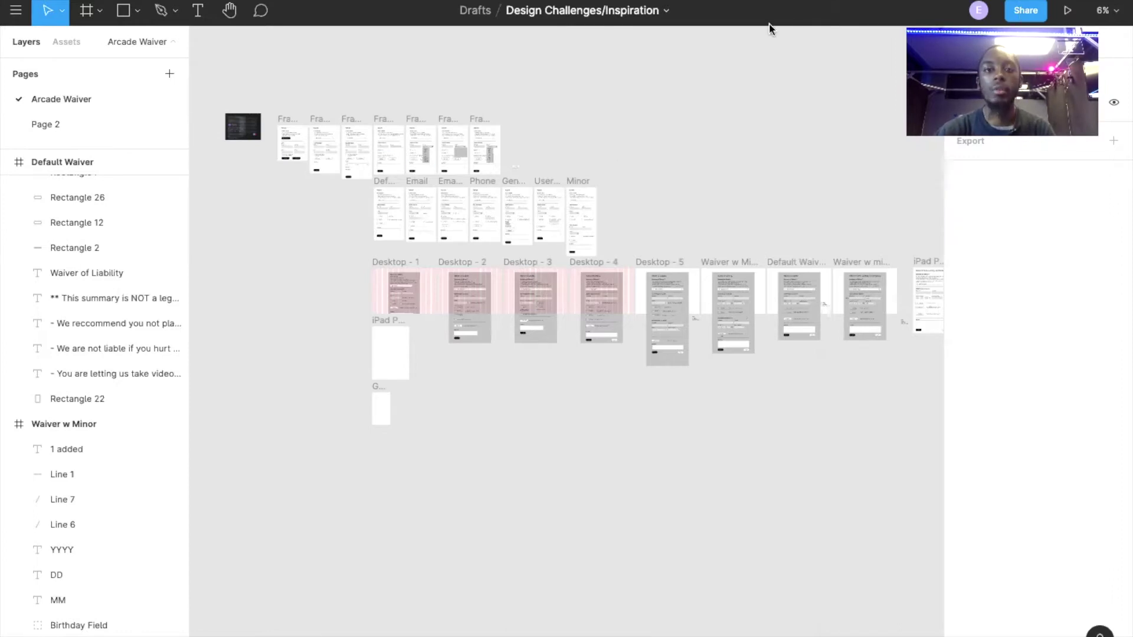
Scroll through the iSimu VR waiver page in Firefox to review its content
{"action": "right_click", "coordinate": [708, 208]}
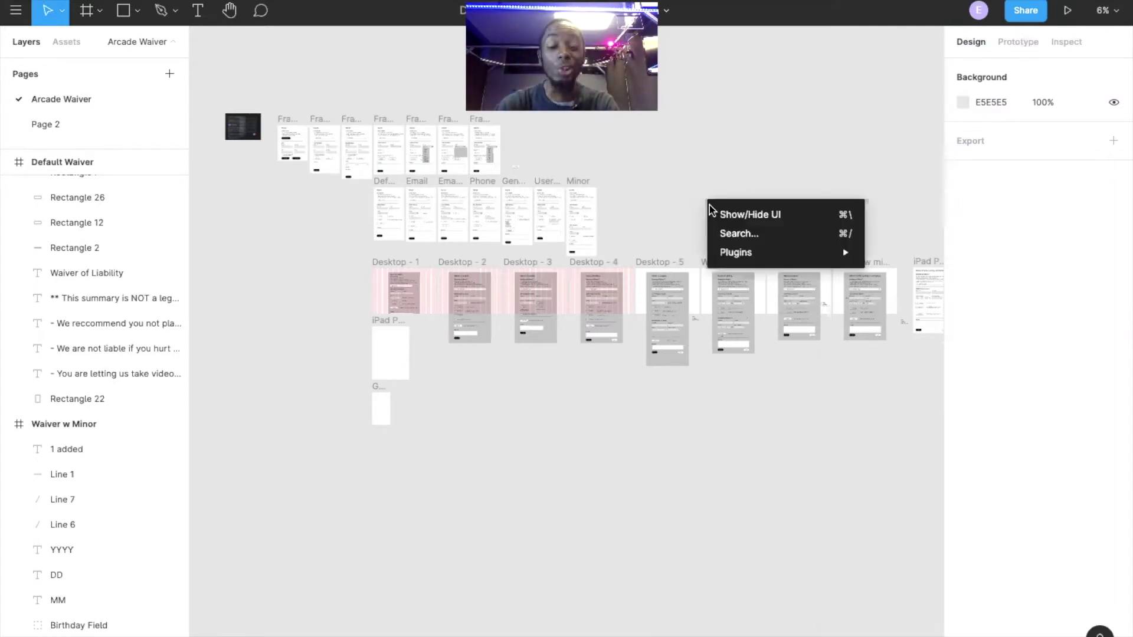
{"action": "left_click", "coordinate": [648, 194]}
{"action": "scroll", "coordinate": [649, 195], "scroll_direction": "up", "scroll_amount": 1}
{"action": "scroll", "coordinate": [649, 195], "scroll_direction": "left", "scroll_amount": 1}
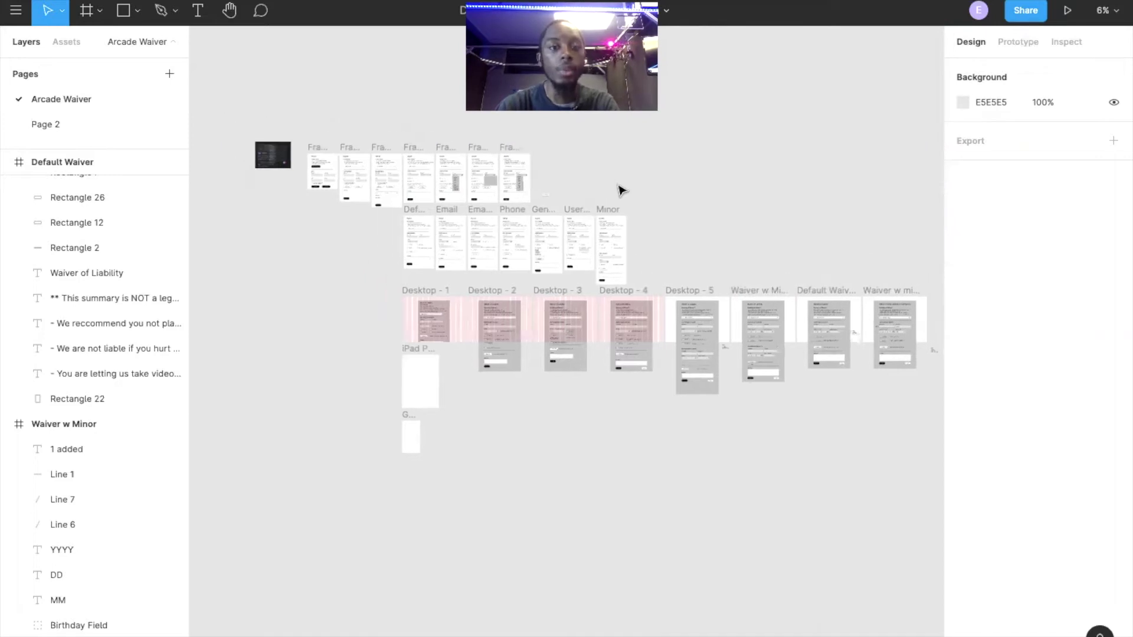
{"action": "scroll", "coordinate": [297, 176], "scroll_direction": "up", "scroll_amount": 10, "text": "ctrl"}
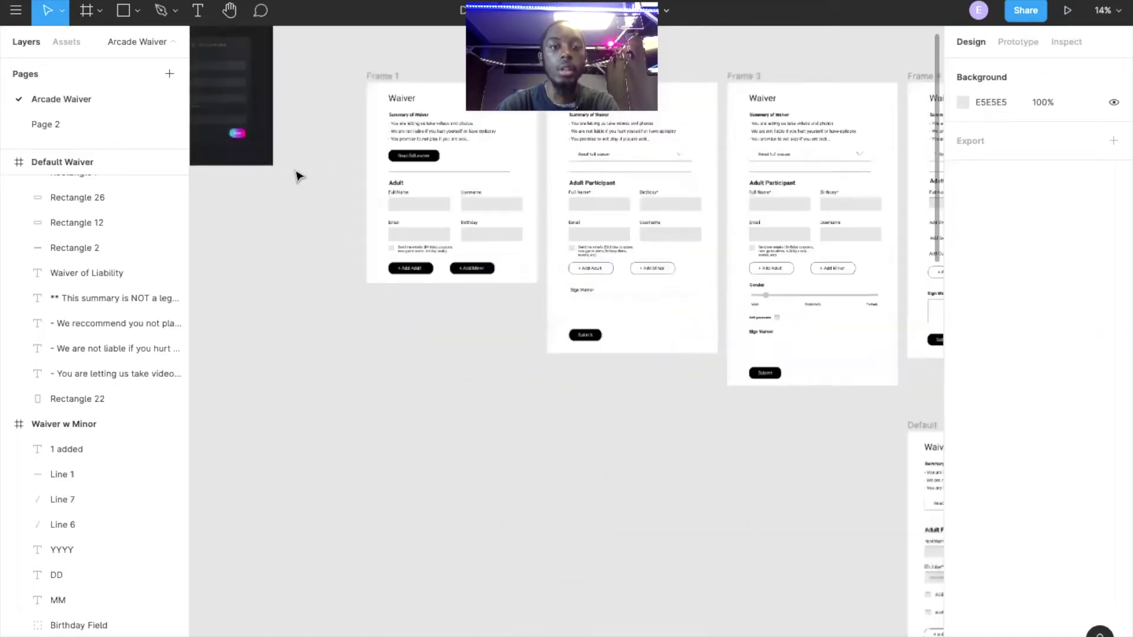
{"action": "scroll", "coordinate": [298, 174], "scroll_direction": "up", "scroll_amount": 2}
{"action": "scroll", "coordinate": [298, 174], "scroll_direction": "right", "scroll_amount": 2}
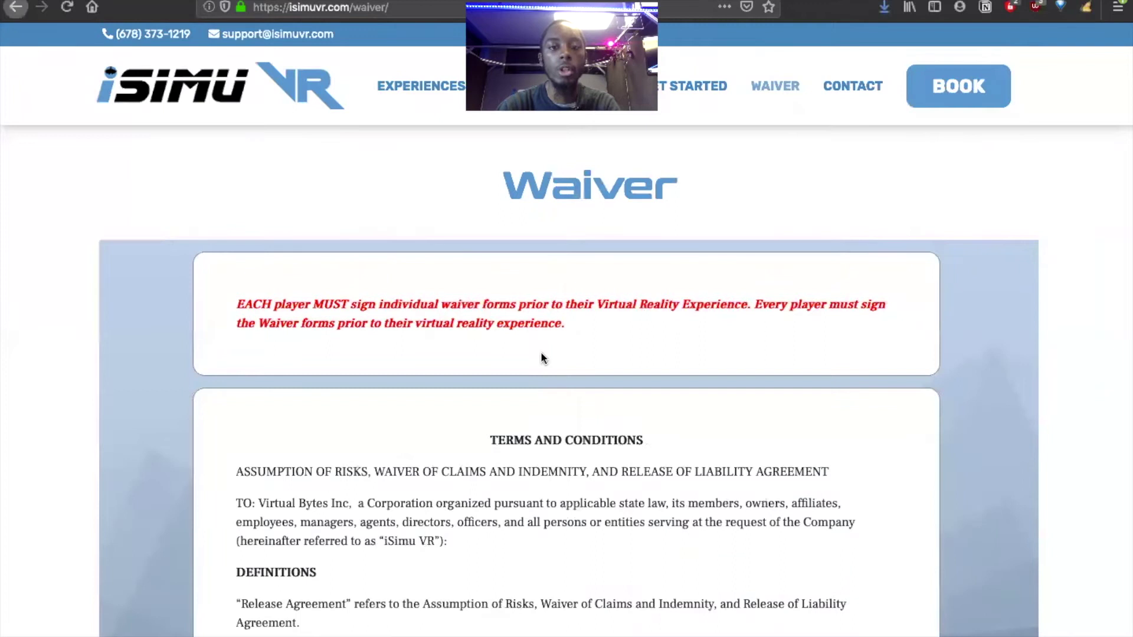
{"action": "scroll", "coordinate": [706, 389], "scroll_direction": "down", "scroll_amount": 15}
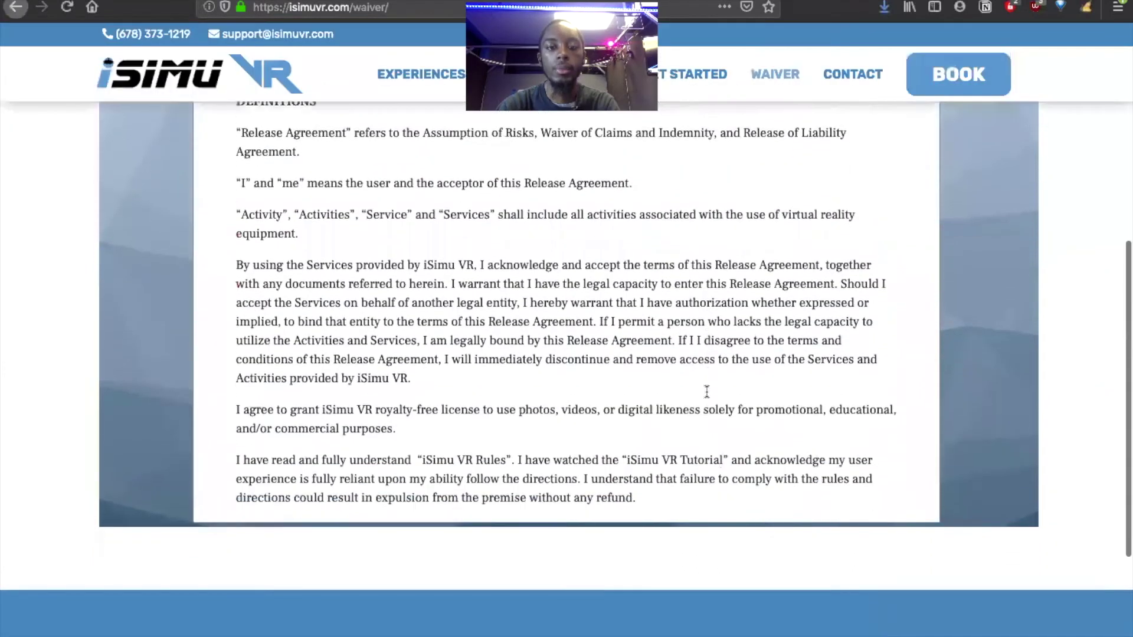
{"action": "scroll", "coordinate": [706, 390], "scroll_direction": "down", "scroll_amount": 8}
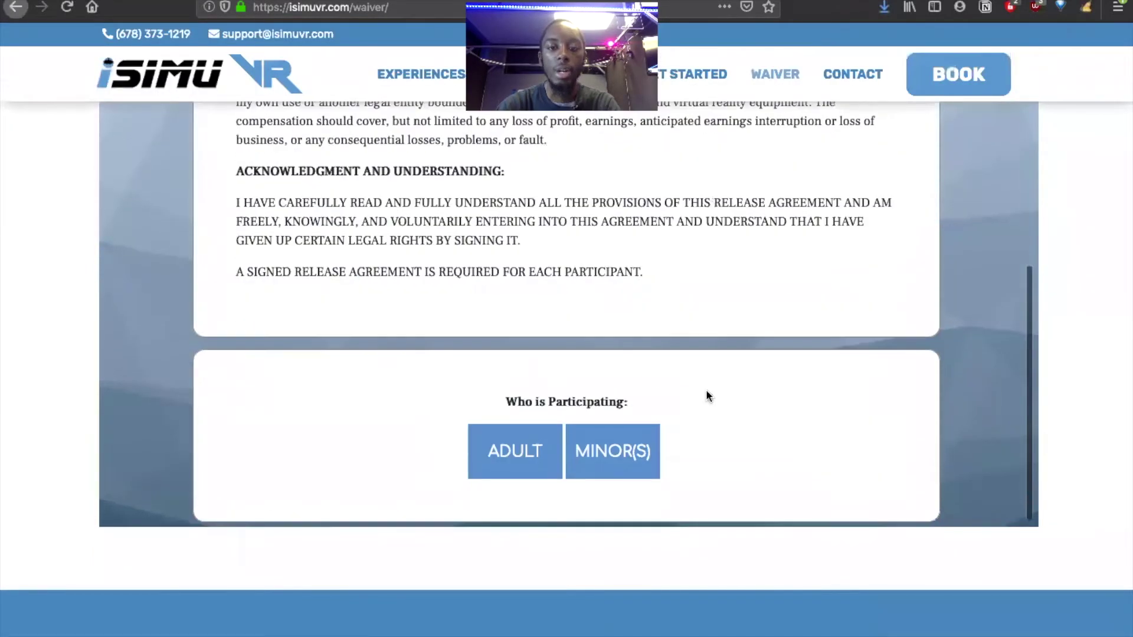
{"action": "scroll", "coordinate": [706, 389], "scroll_direction": "down", "scroll_amount": 4}
{"action": "scroll", "coordinate": [708, 394], "scroll_direction": "up", "scroll_amount": 15}
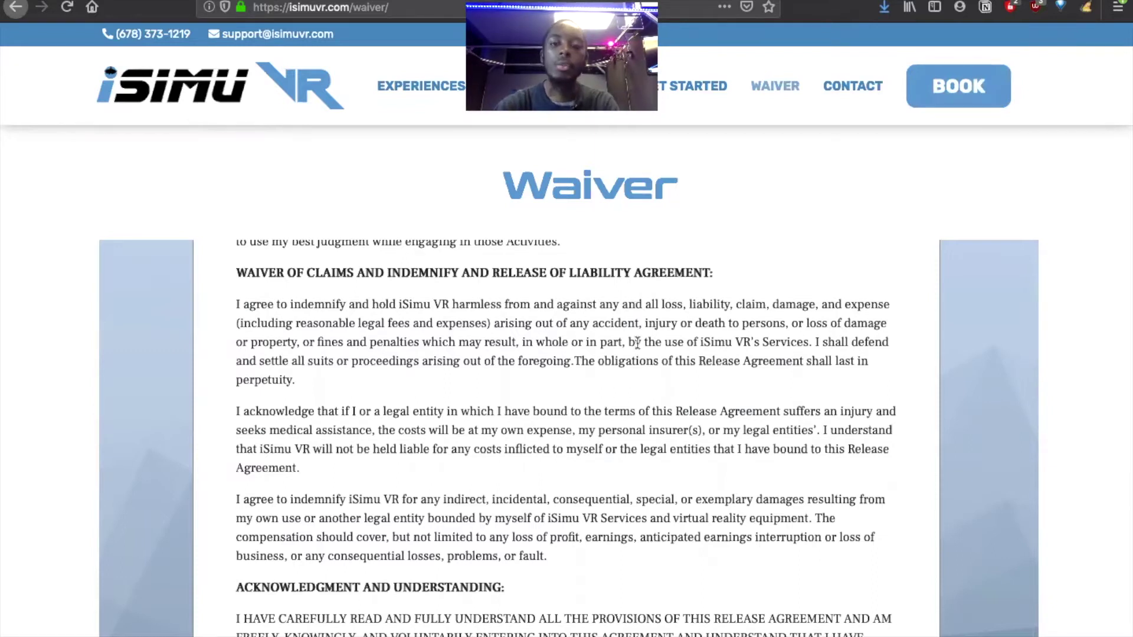
{"action": "scroll", "coordinate": [635, 315], "scroll_direction": "up", "scroll_amount": 10}
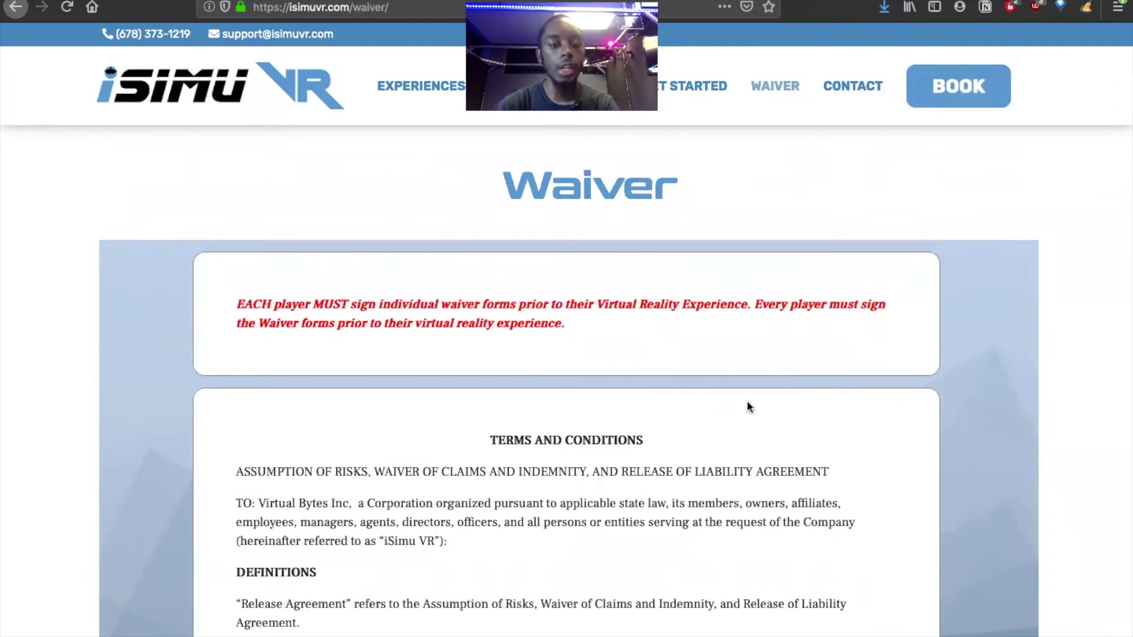
{"action": "scroll", "coordinate": [809, 472], "scroll_direction": "down", "scroll_amount": 4}
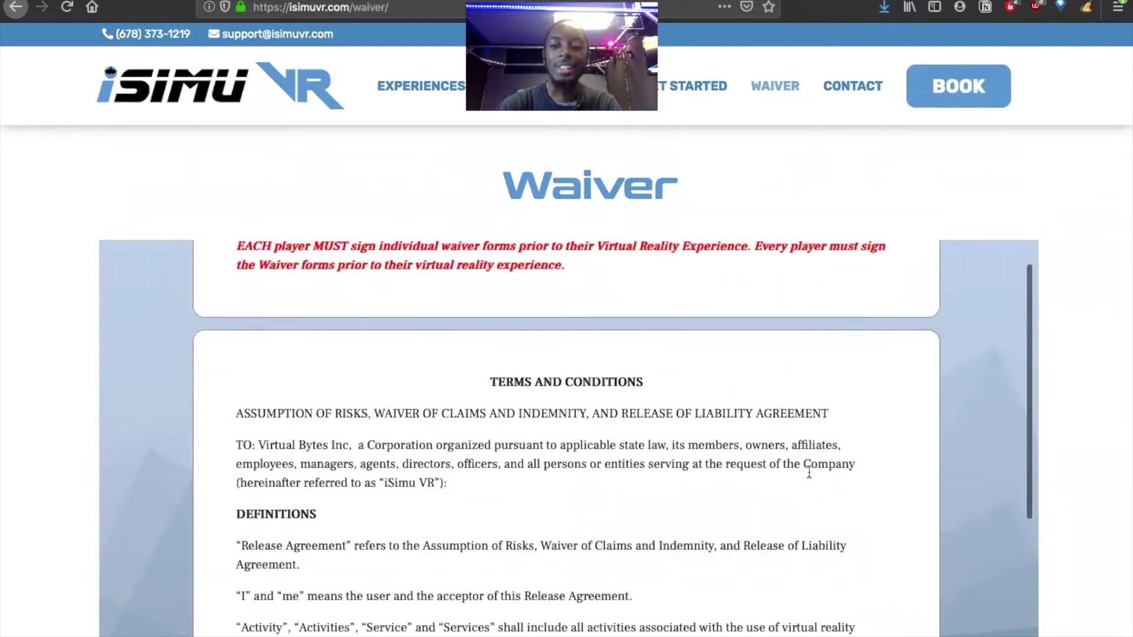
{"action": "scroll", "coordinate": [809, 472], "scroll_direction": "down", "scroll_amount": 10}
{"action": "scroll", "coordinate": [809, 472], "scroll_direction": "up", "scroll_amount": 15}
{"action": "scroll", "coordinate": [809, 472], "scroll_direction": "down", "scroll_amount": 10}
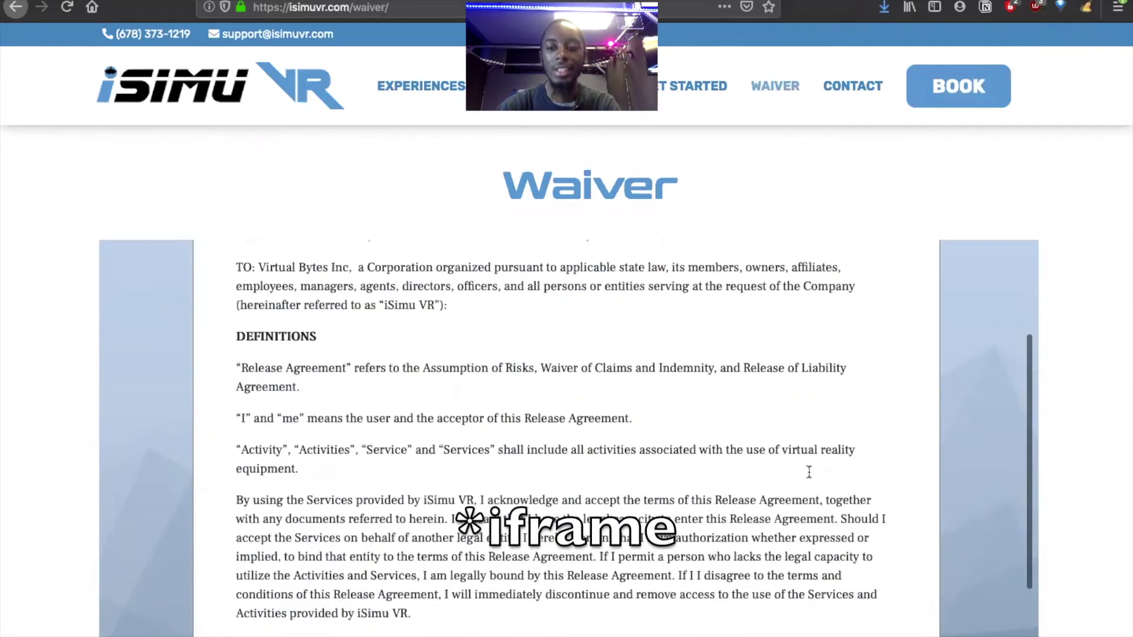
{"action": "scroll", "coordinate": [809, 472], "scroll_direction": "down", "scroll_amount": 10}
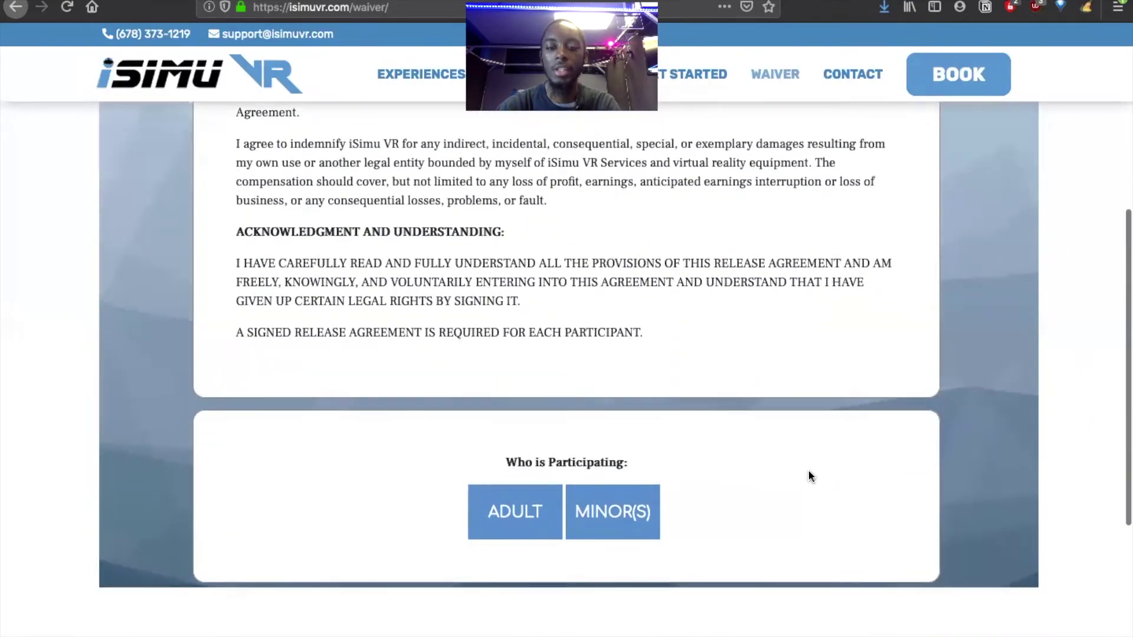
{"action": "scroll", "coordinate": [810, 475], "scroll_direction": "down", "scroll_amount": 3}
{"action": "scroll", "coordinate": [809, 475], "scroll_direction": "down", "scroll_amount": 2}
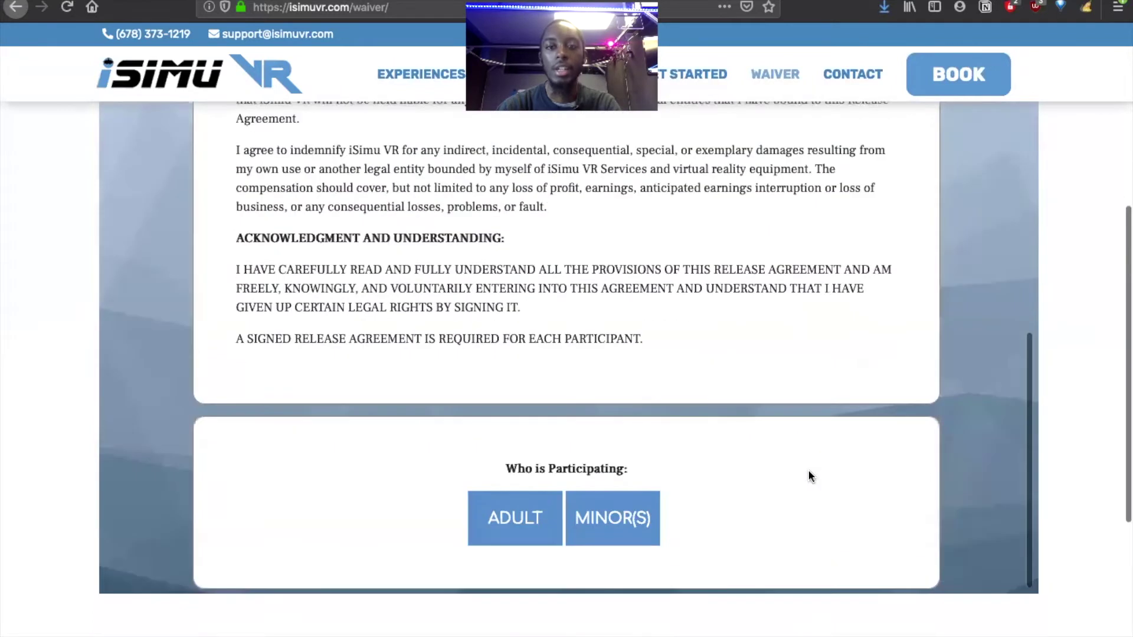
{"action": "scroll", "coordinate": [809, 475], "scroll_direction": "up", "scroll_amount": 1}
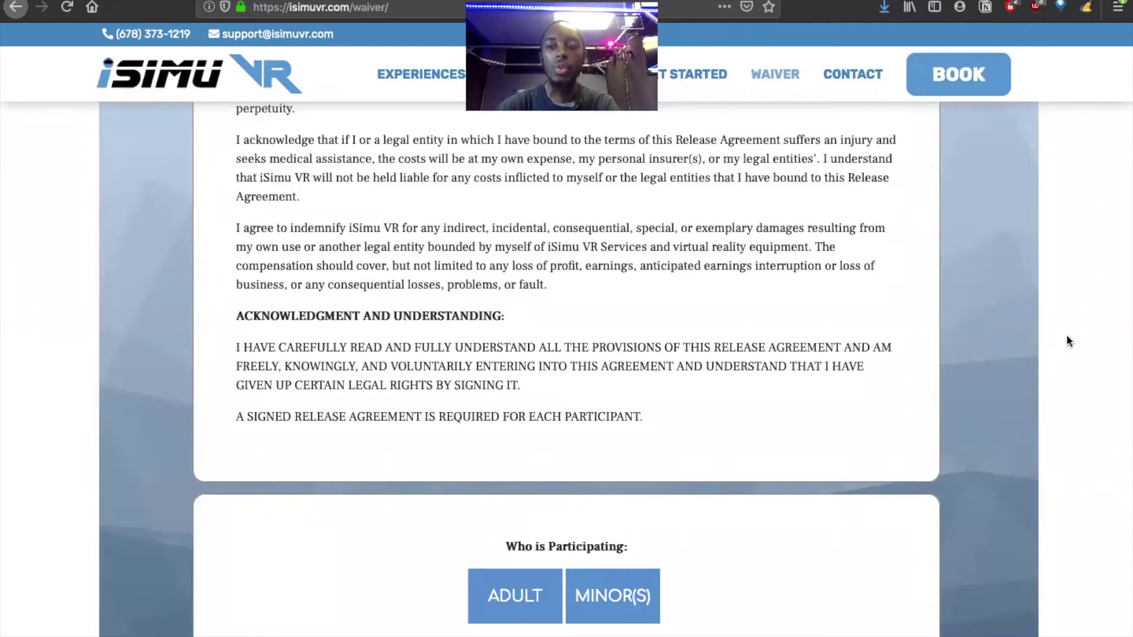
{"action": "scroll", "coordinate": [1067, 335], "scroll_direction": "down", "scroll_amount": 5}
{"action": "scroll", "coordinate": [1067, 335], "scroll_direction": "up", "scroll_amount": 10}
{"action": "scroll", "coordinate": [1067, 338], "scroll_direction": "down", "scroll_amount": 10}
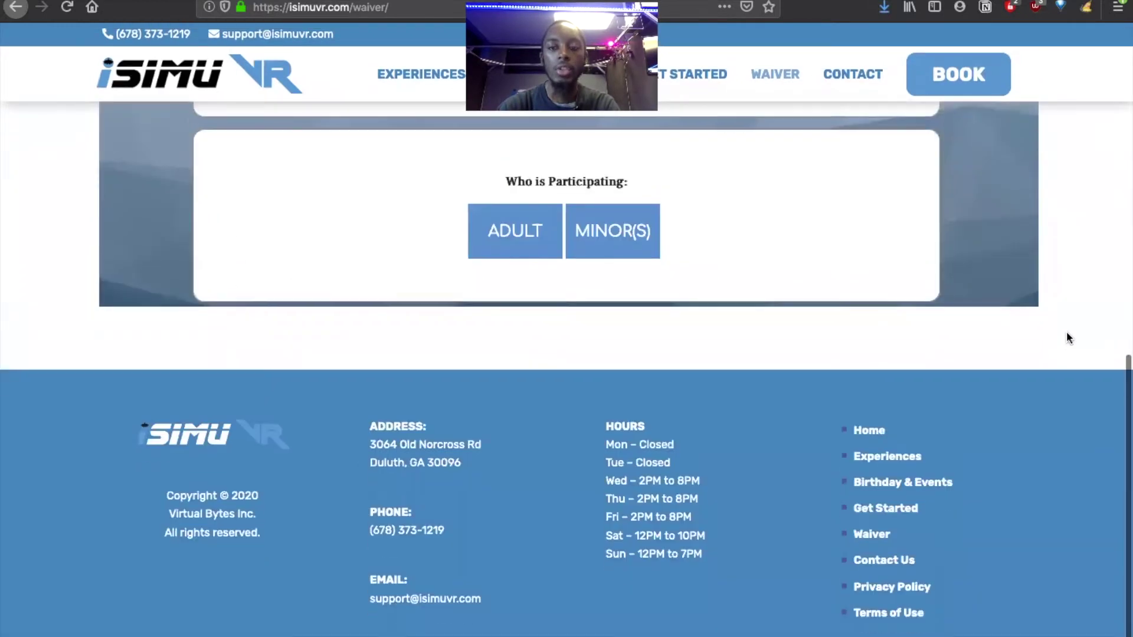
{"action": "scroll", "coordinate": [1067, 335], "scroll_direction": "up", "scroll_amount": 6}
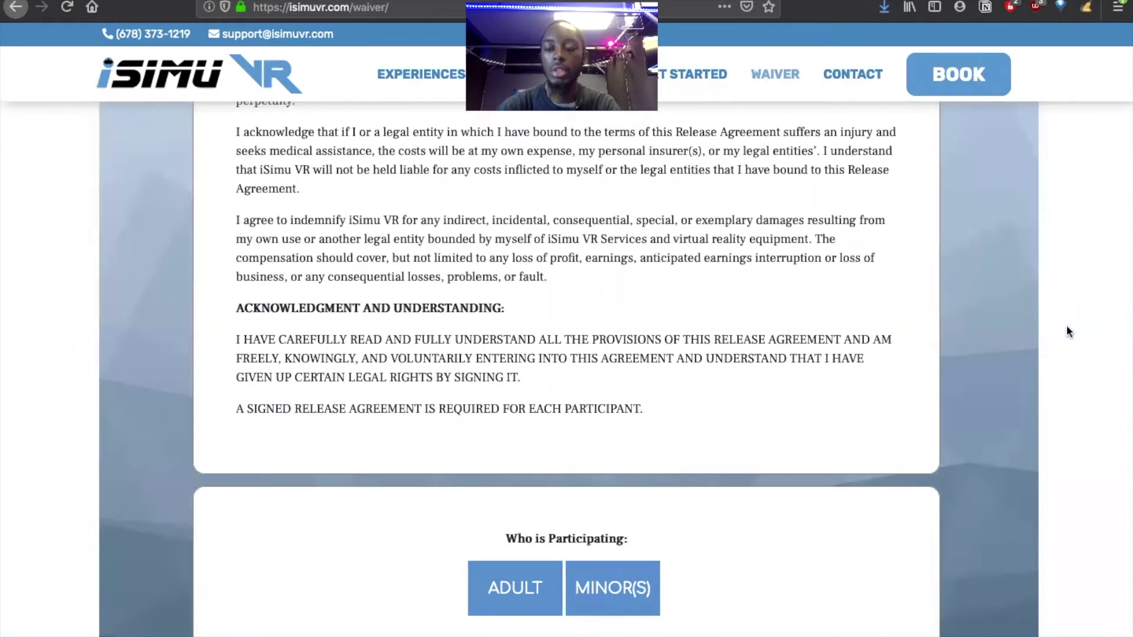
Inspect the waiver page and switch to Responsive Design Mode at phone width
{"action": "right_click", "coordinate": [1067, 328]}
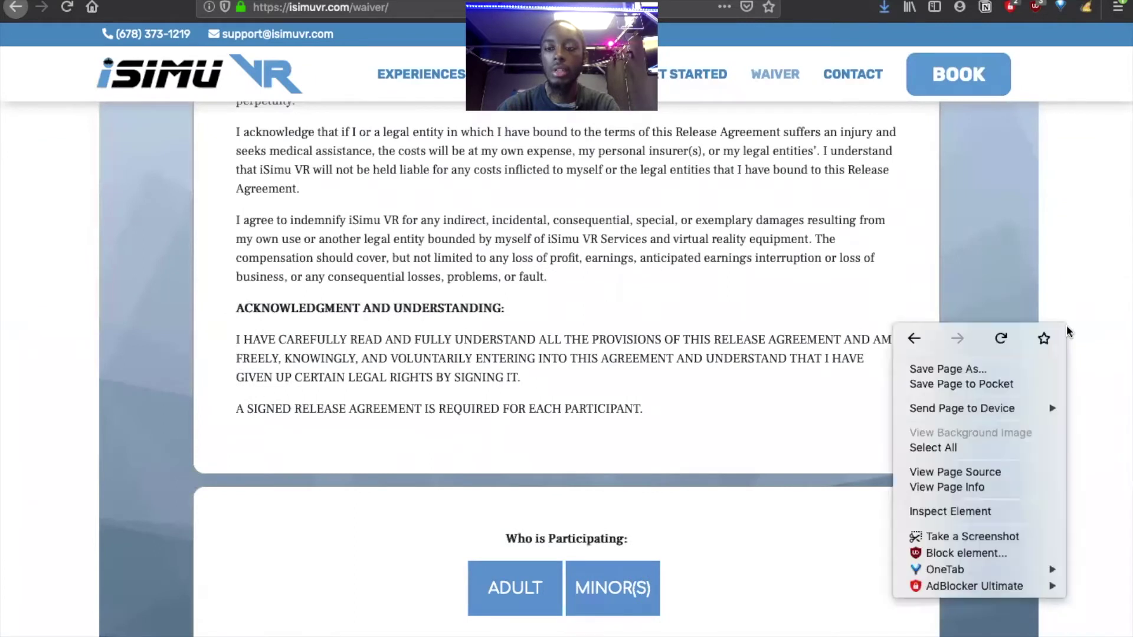
{"action": "left_click", "coordinate": [951, 511]}
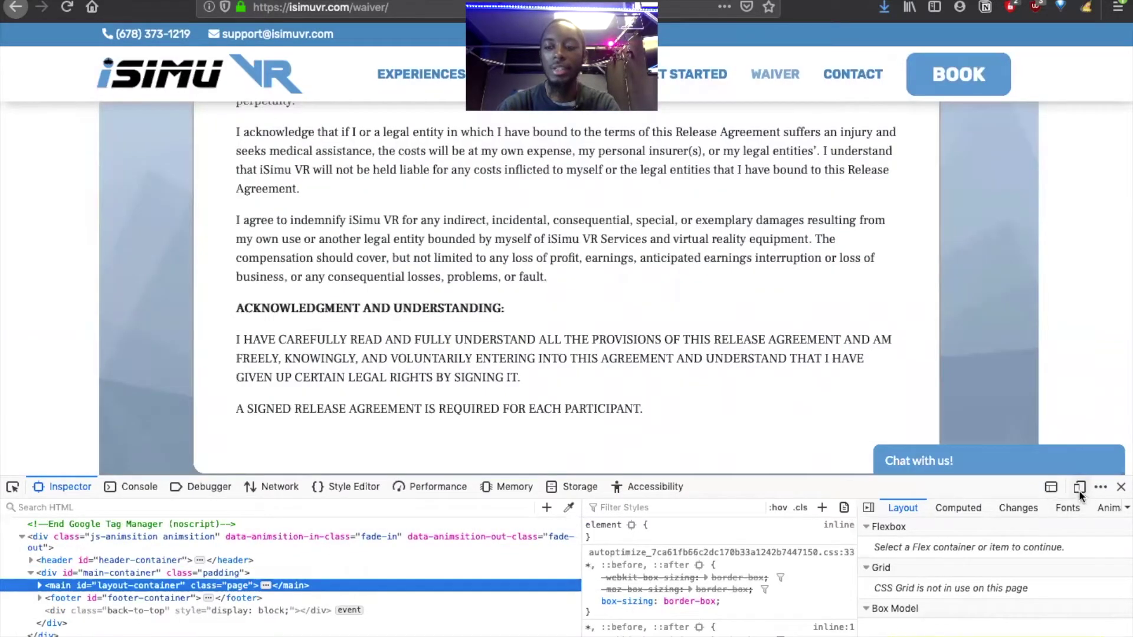
{"action": "left_click", "coordinate": [1078, 487]}
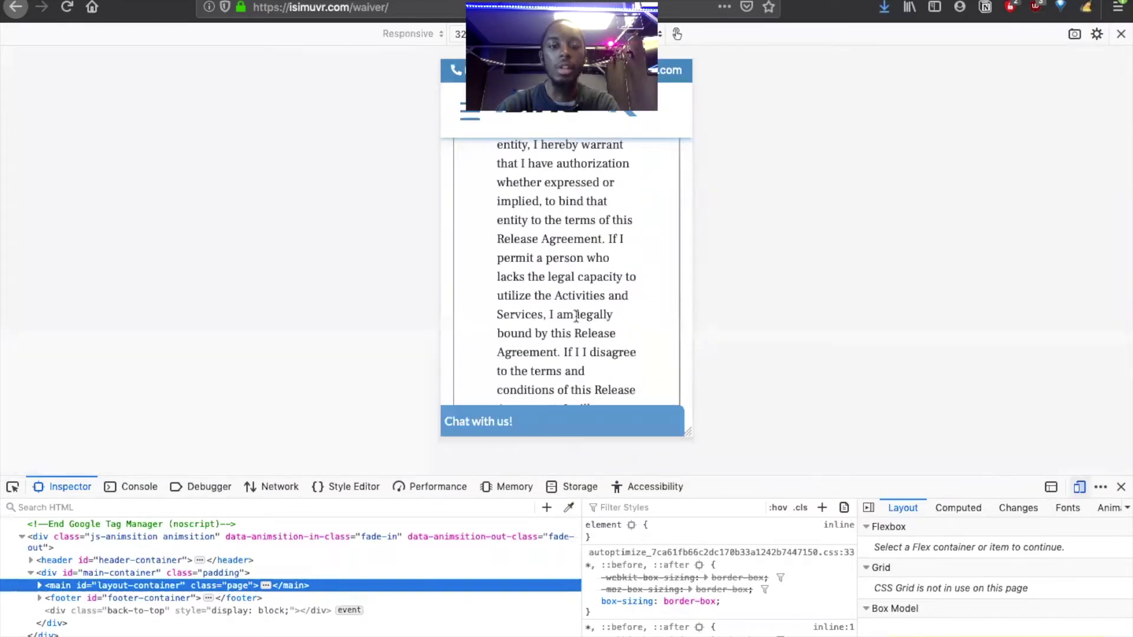
{"action": "scroll", "coordinate": [576, 316], "scroll_direction": "up", "scroll_amount": 4}
{"action": "scroll", "coordinate": [576, 316], "scroll_direction": "up", "scroll_amount": 8}
{"action": "scroll", "coordinate": [576, 319], "scroll_direction": "up", "scroll_amount": 5}
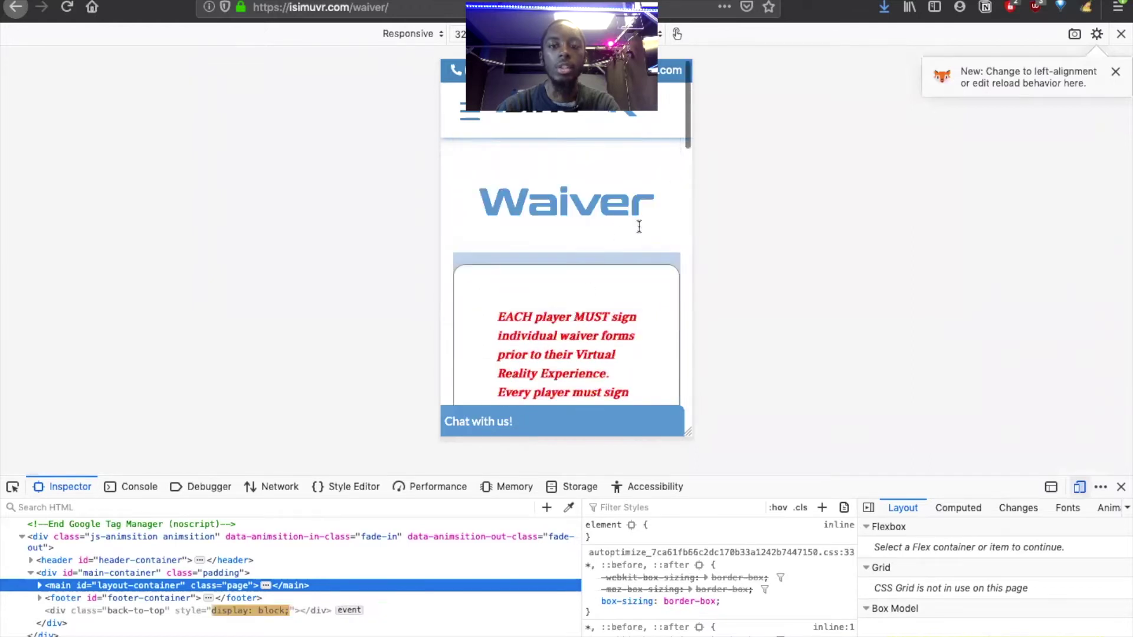
{"action": "scroll", "coordinate": [679, 262], "scroll_direction": "down", "scroll_amount": 3}
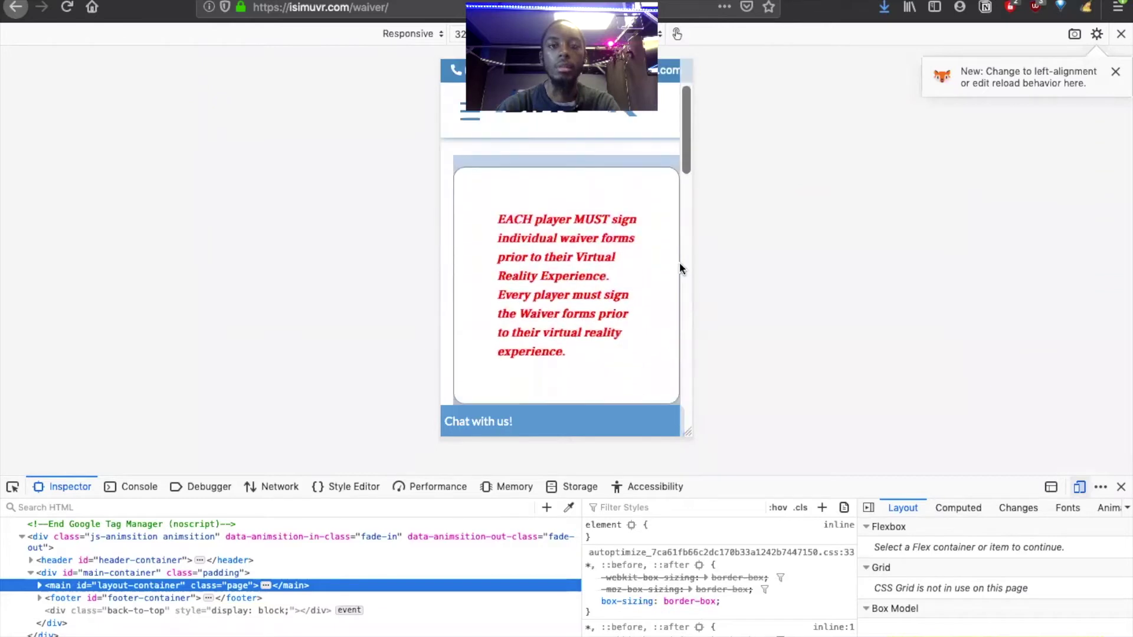
{"action": "scroll", "coordinate": [679, 262], "scroll_direction": "down", "scroll_amount": 3}
Simulate the waiver page on an iPhone 6/7/8 and start reading the terms
{"action": "left_click", "coordinate": [421, 34]}
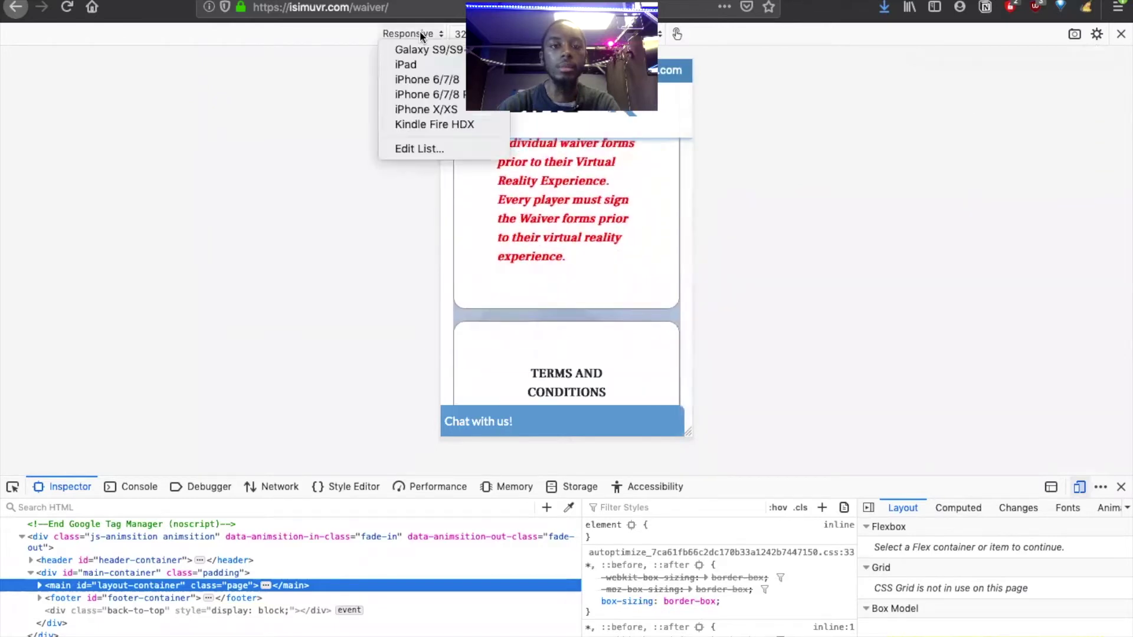
{"action": "left_click", "coordinate": [422, 79]}
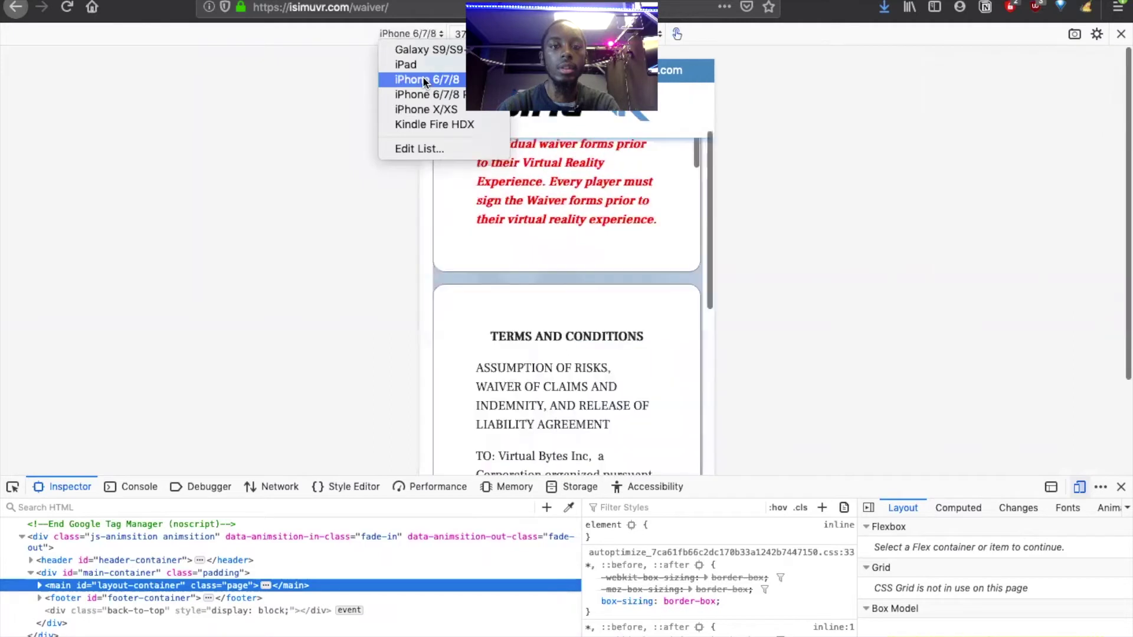
{"action": "scroll", "coordinate": [689, 235], "scroll_direction": "down", "scroll_amount": 10}
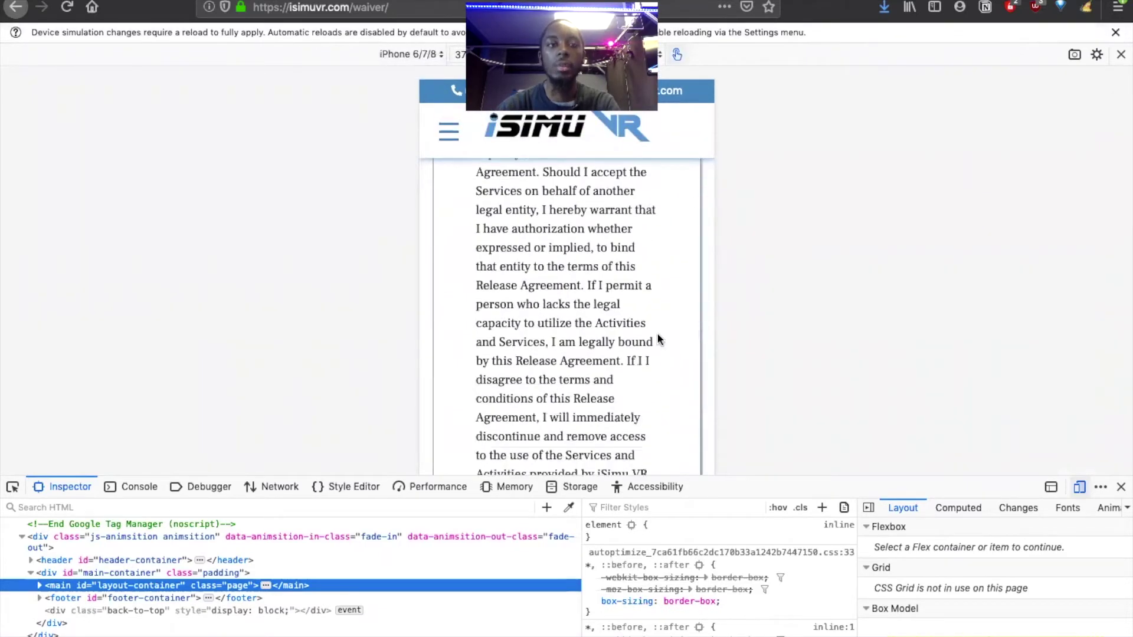
{"action": "scroll", "coordinate": [659, 339], "scroll_direction": "down", "scroll_amount": 5}
{"action": "scroll", "coordinate": [657, 332], "scroll_direction": "down", "scroll_amount": 2}
{"action": "scroll", "coordinate": [657, 331], "scroll_direction": "up", "scroll_amount": 10}
{"action": "scroll", "coordinate": [657, 329], "scroll_direction": "up", "scroll_amount": 6}
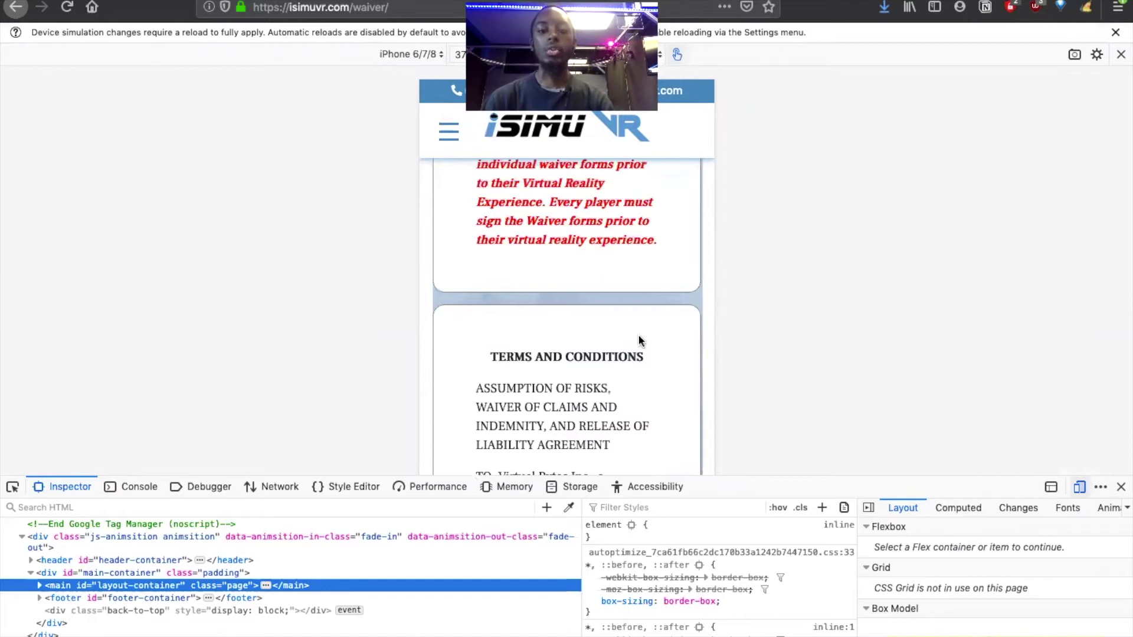
{"action": "scroll", "coordinate": [640, 333], "scroll_direction": "down", "scroll_amount": 15}
{"action": "scroll", "coordinate": [639, 329], "scroll_direction": "down", "scroll_amount": 10}
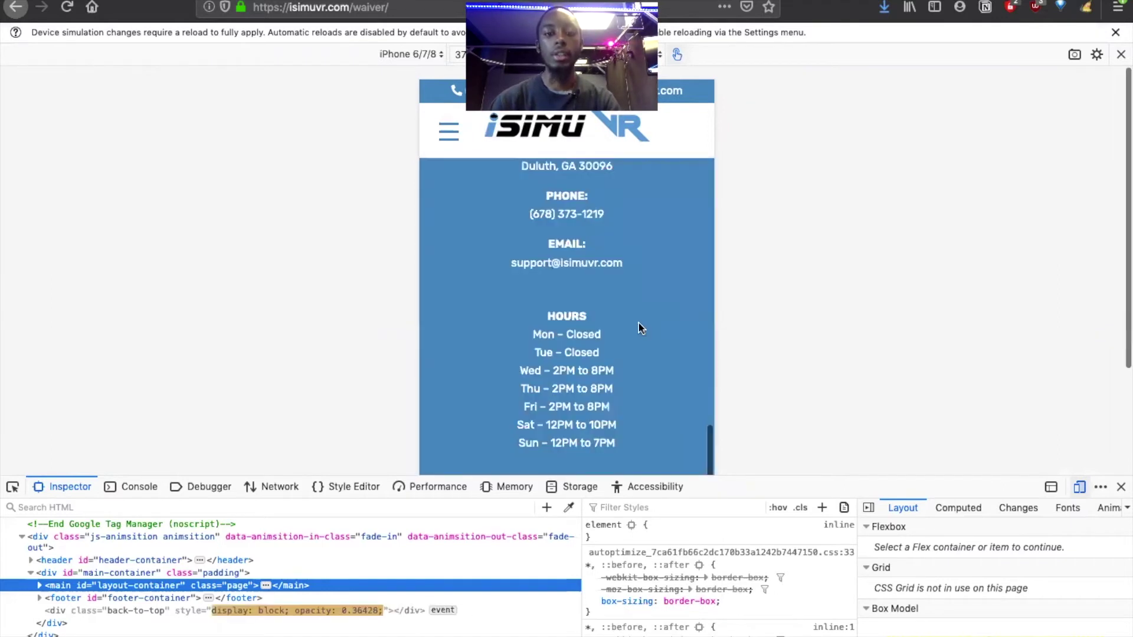
{"action": "scroll", "coordinate": [640, 328], "scroll_direction": "up", "scroll_amount": 5}
{"action": "scroll", "coordinate": [639, 329], "scroll_direction": "down", "scroll_amount": 1}
Read the terms down to Who is Participating, then show the simulated device list
{"action": "scroll", "coordinate": [639, 323], "scroll_direction": "down", "scroll_amount": 3}
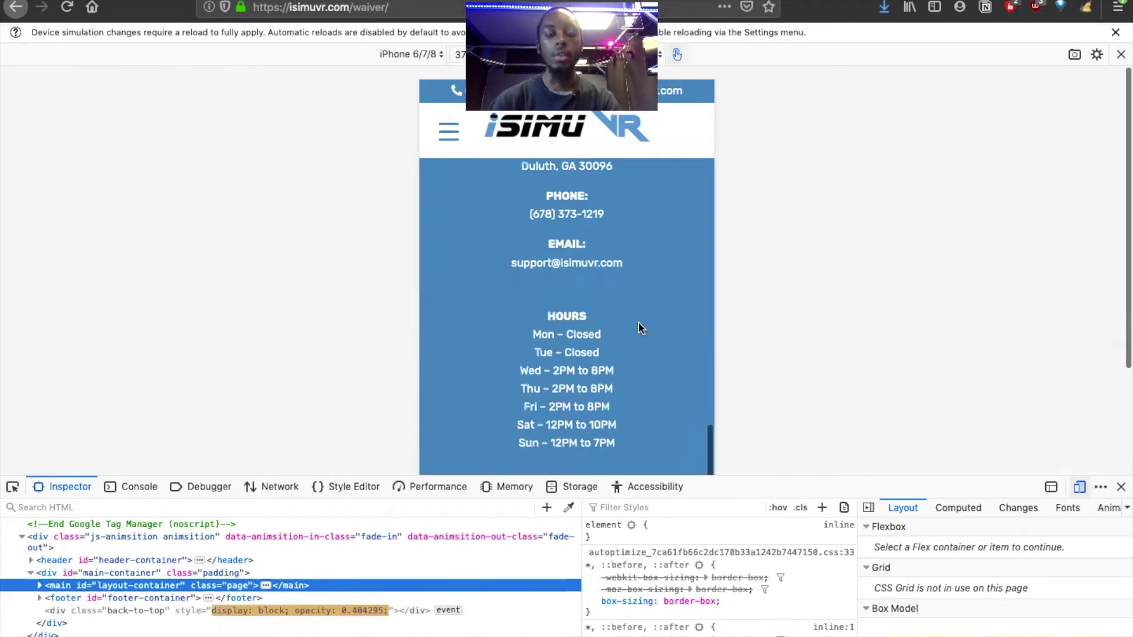
{"action": "scroll", "coordinate": [640, 323], "scroll_direction": "up", "scroll_amount": 8}
{"action": "scroll", "coordinate": [639, 348], "scroll_direction": "down", "scroll_amount": 2}
{"action": "scroll", "coordinate": [634, 295], "scroll_direction": "down", "scroll_amount": 2}
{"action": "scroll", "coordinate": [630, 239], "scroll_direction": "up", "scroll_amount": 8}
{"action": "scroll", "coordinate": [632, 246], "scroll_direction": "up", "scroll_amount": 10}
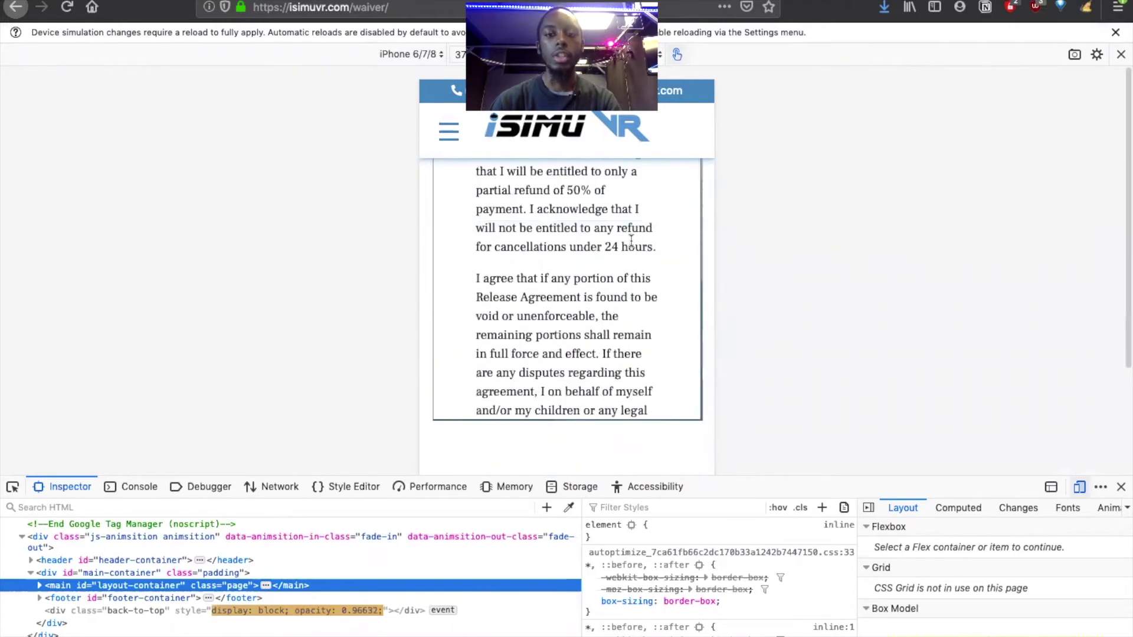
{"action": "scroll", "coordinate": [664, 355], "scroll_direction": "up", "scroll_amount": 8}
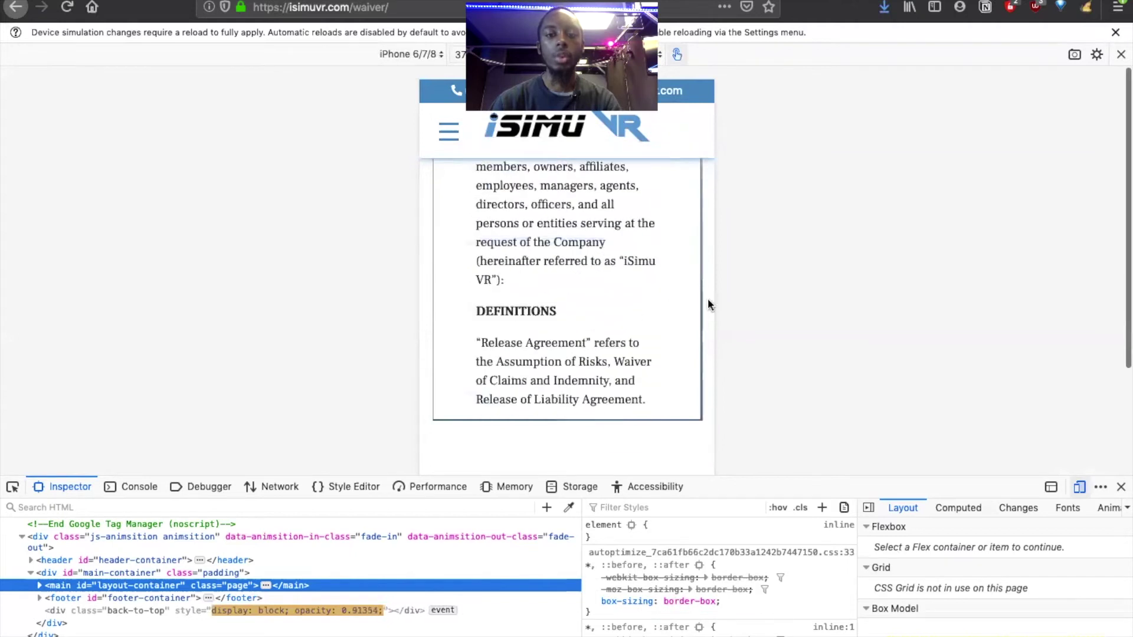
{"action": "scroll", "coordinate": [707, 299], "scroll_direction": "down", "scroll_amount": 10}
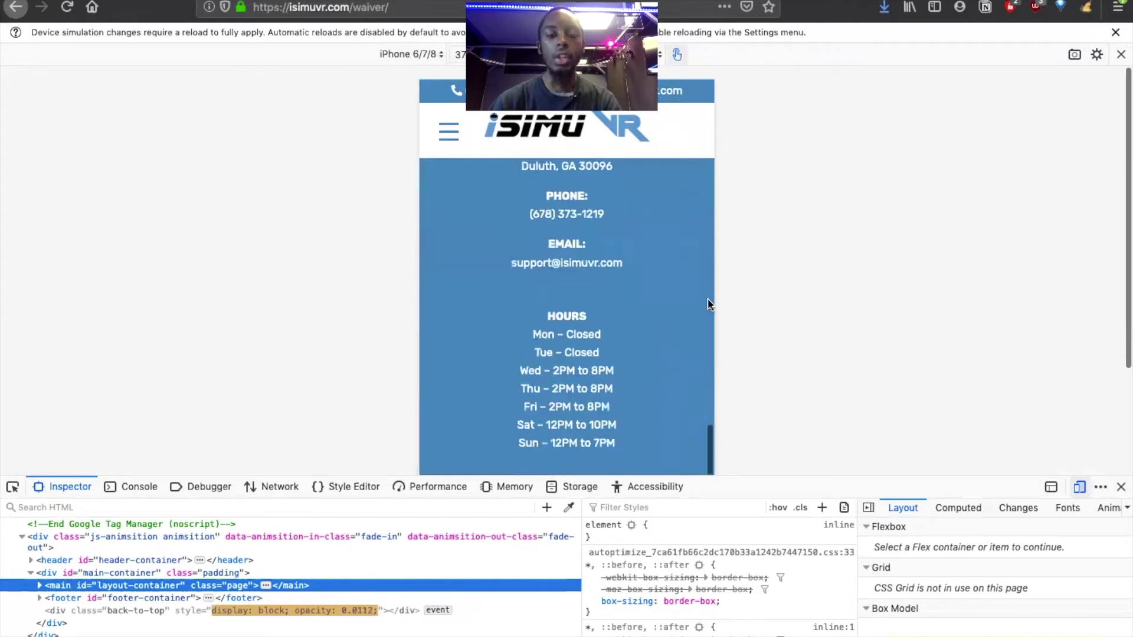
{"action": "scroll", "coordinate": [707, 299], "scroll_direction": "up", "scroll_amount": 20}
{"action": "scroll", "coordinate": [707, 298], "scroll_direction": "down", "scroll_amount": 20}
{"action": "scroll", "coordinate": [707, 299], "scroll_direction": "up", "scroll_amount": 4}
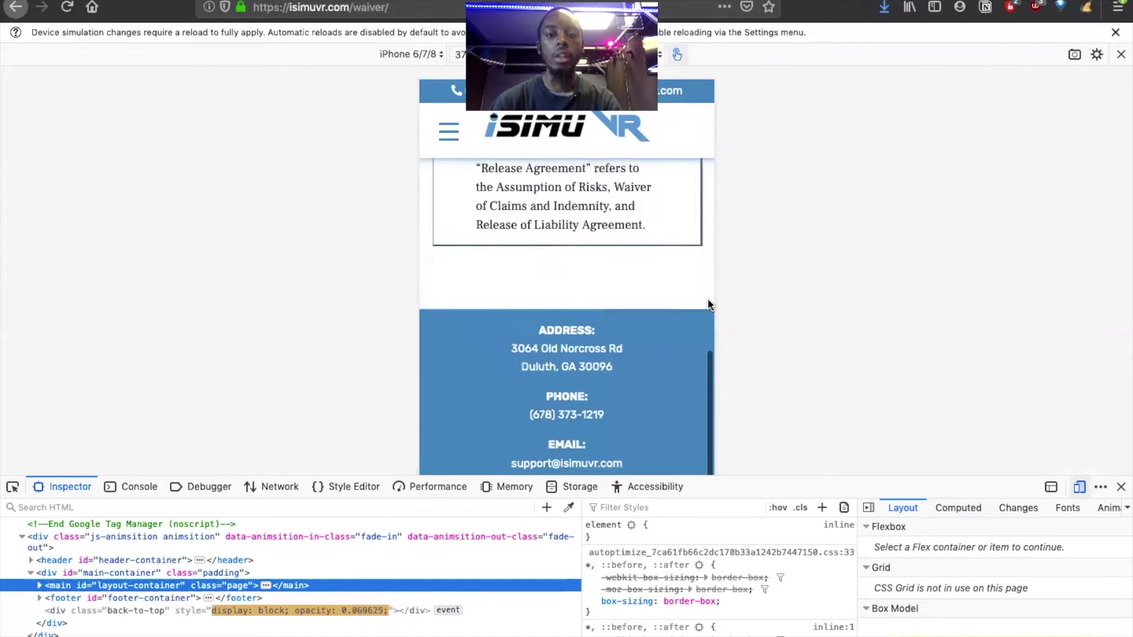
{"action": "scroll", "coordinate": [707, 299], "scroll_direction": "up", "scroll_amount": 4}
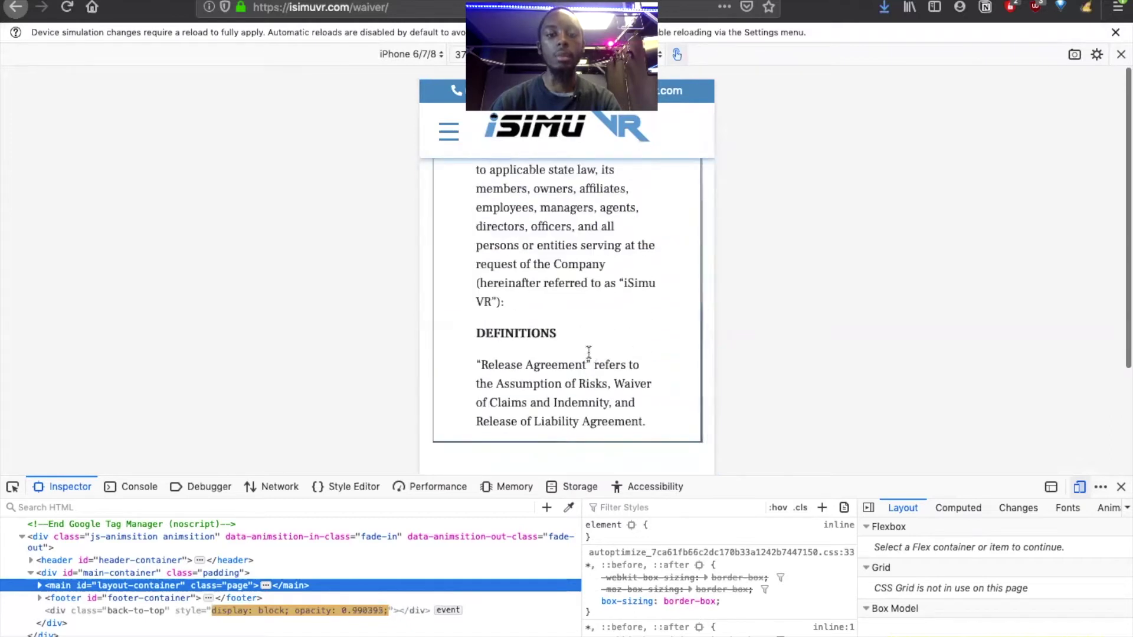
{"action": "scroll", "coordinate": [588, 353], "scroll_direction": "down", "scroll_amount": 15}
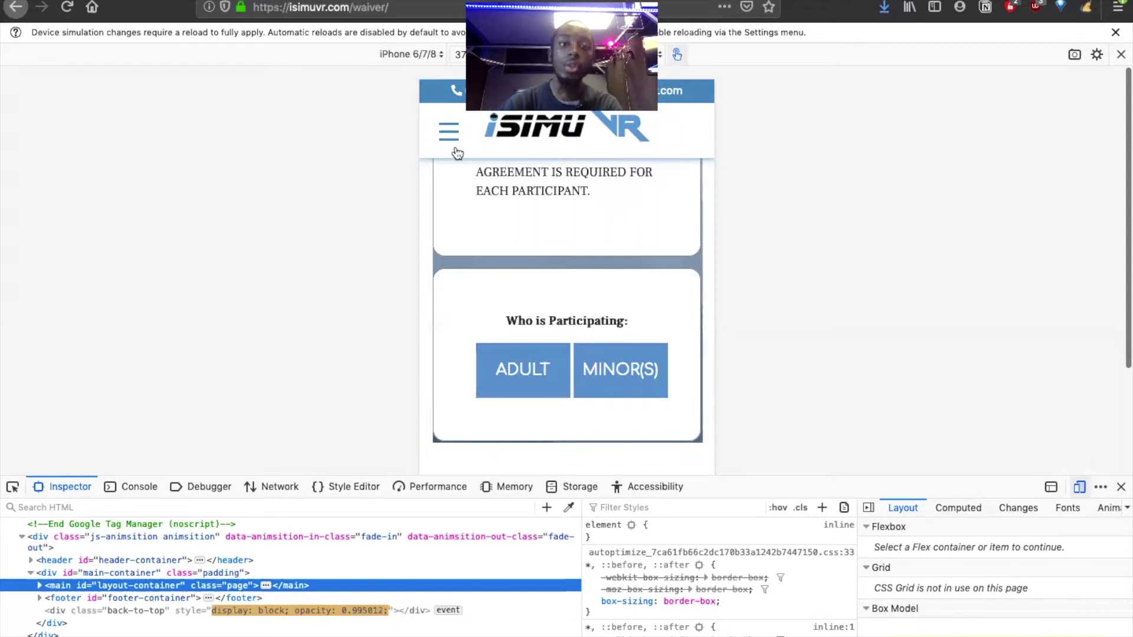
{"action": "left_click", "coordinate": [393, 53]}
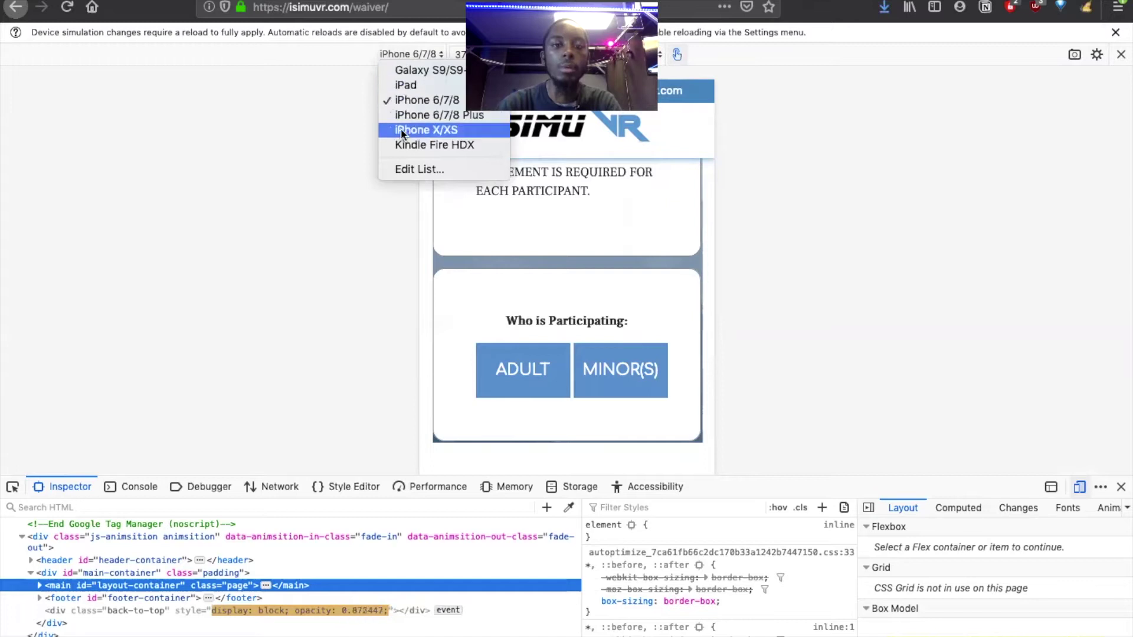
Close the device list, keeping the iPhone 6/7/8 simulation unchanged
{"action": "left_click", "coordinate": [592, 329]}
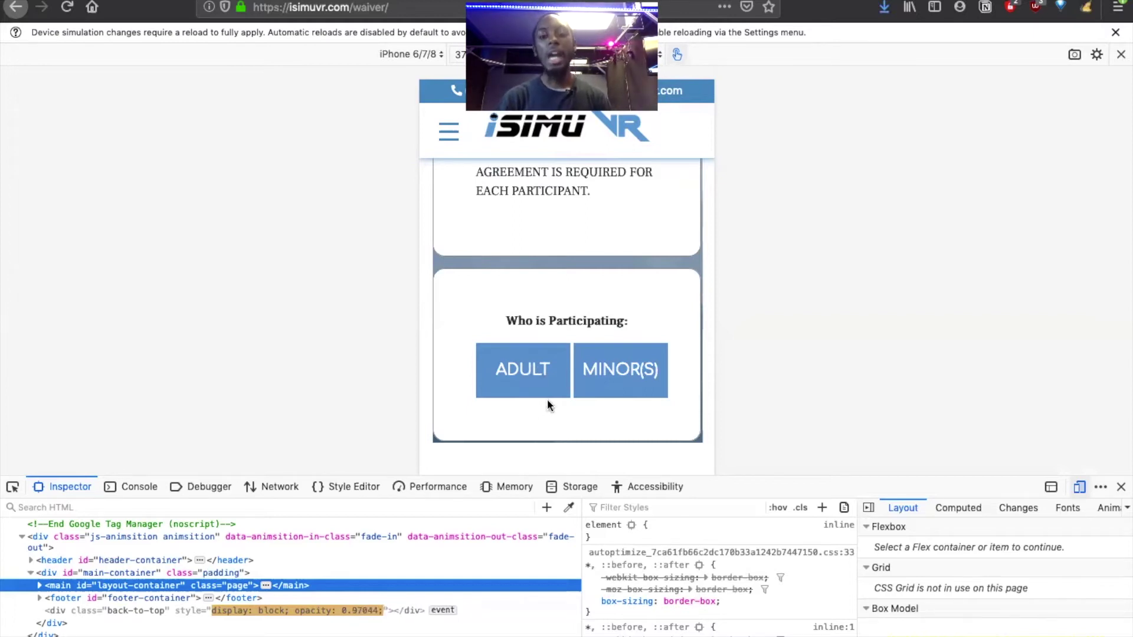
Choose Minor(s), add a minor participant card, remove it, then cancel the choice
{"action": "left_click", "coordinate": [625, 371]}
{"action": "scroll", "coordinate": [590, 324], "scroll_direction": "down", "scroll_amount": 3}
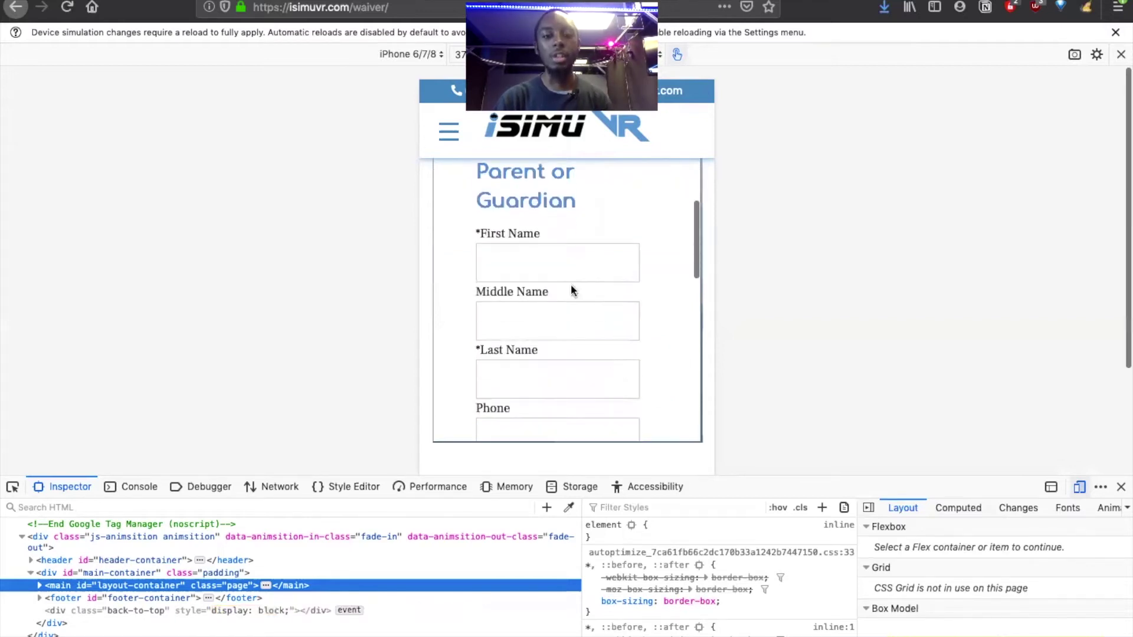
{"action": "scroll", "coordinate": [625, 291], "scroll_direction": "down", "scroll_amount": 10}
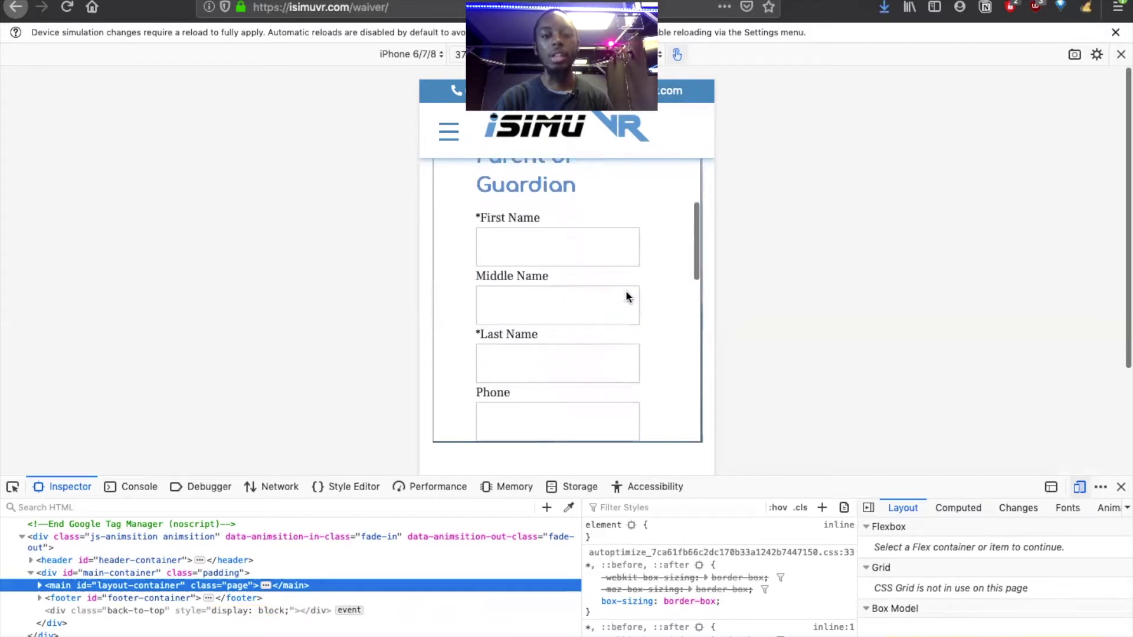
{"action": "scroll", "coordinate": [627, 290], "scroll_direction": "down", "scroll_amount": 2}
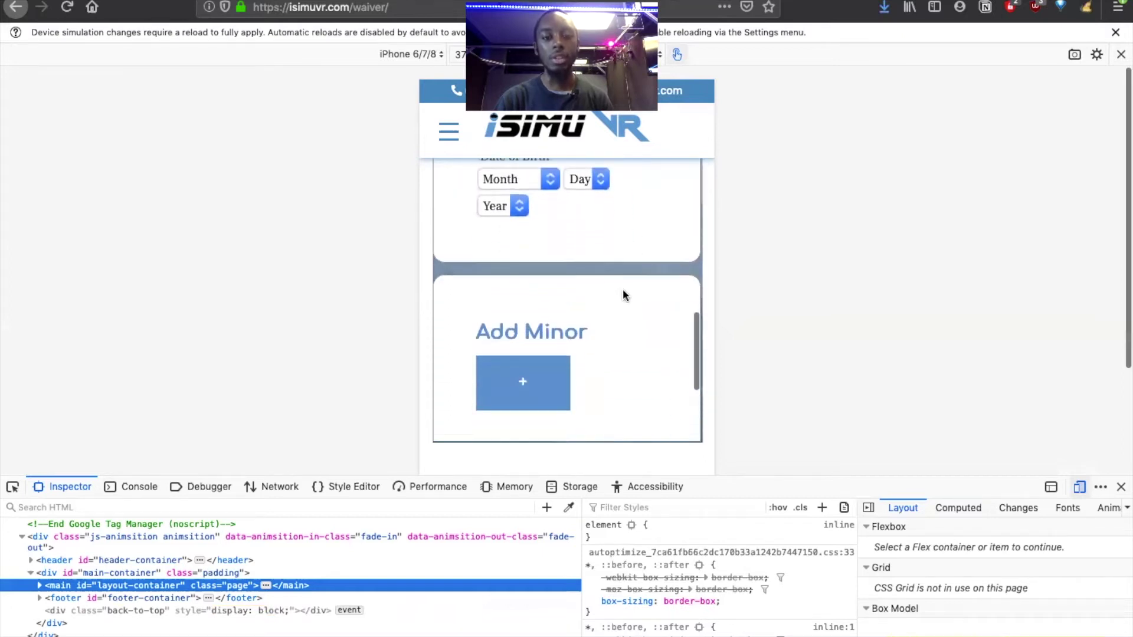
{"action": "left_click", "coordinate": [575, 336]}
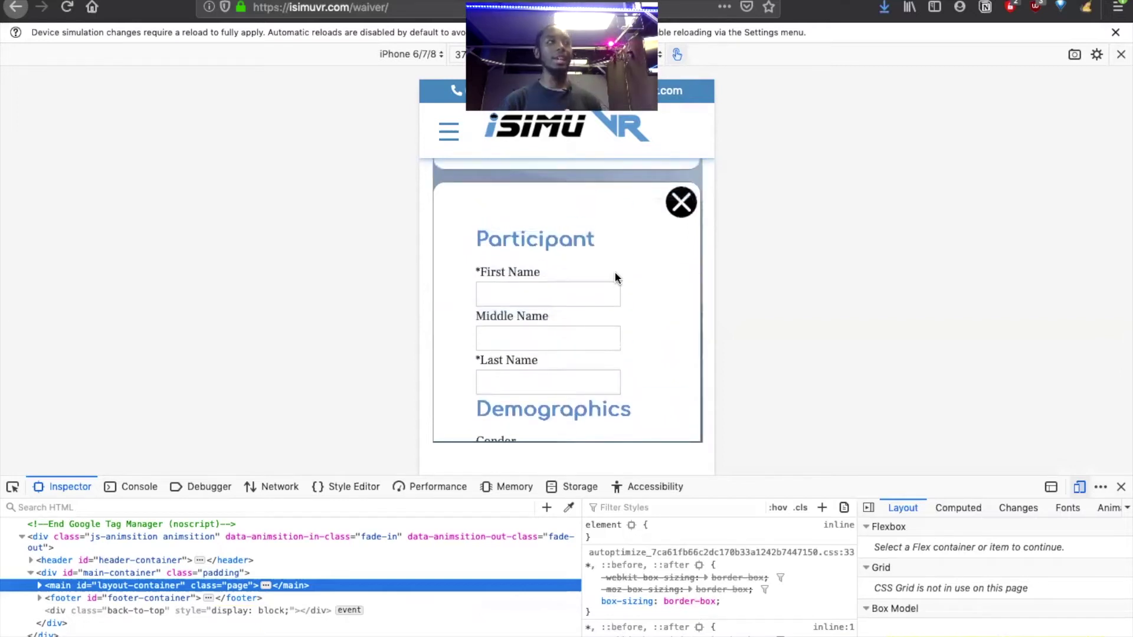
{"action": "left_click", "coordinate": [682, 204]}
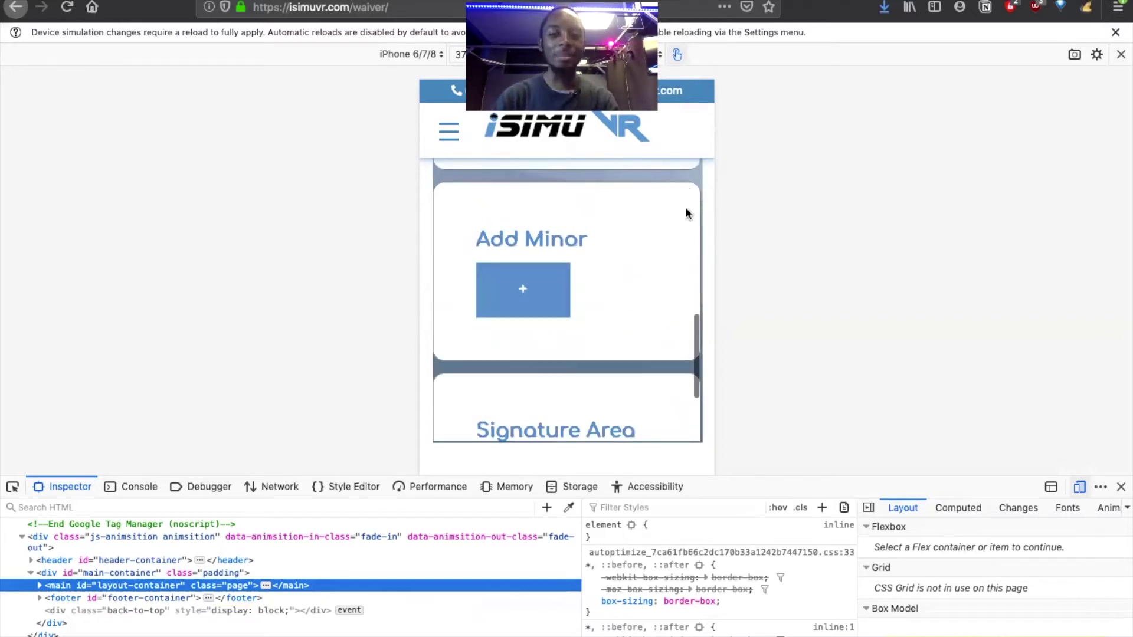
{"action": "scroll", "coordinate": [648, 251], "scroll_direction": "up", "scroll_amount": 15}
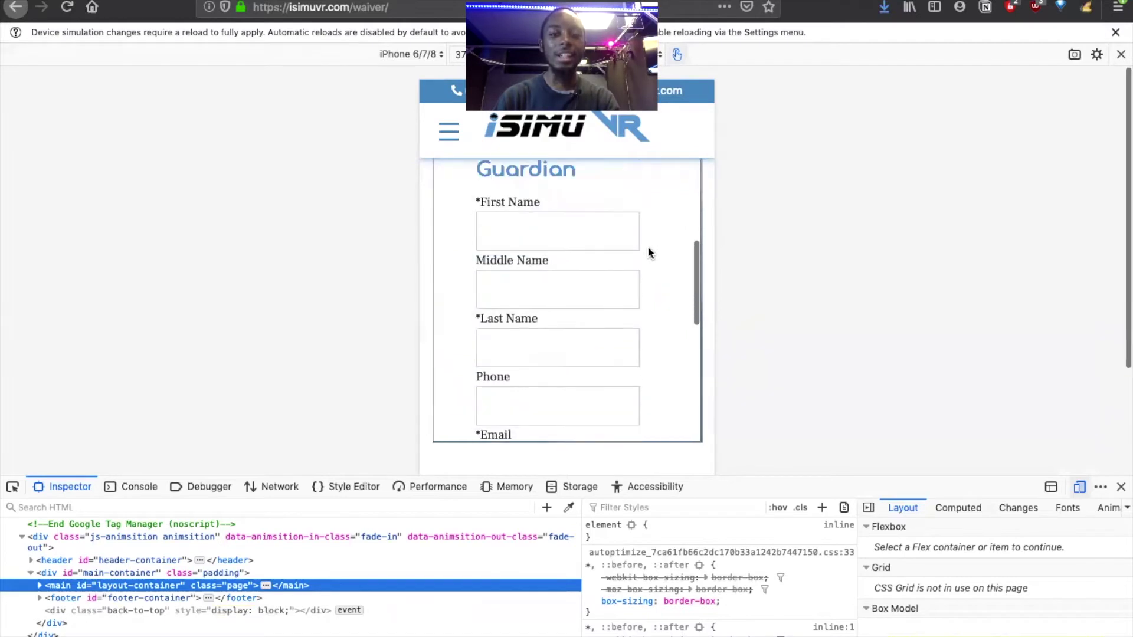
{"action": "scroll", "coordinate": [648, 250], "scroll_direction": "down", "scroll_amount": 15}
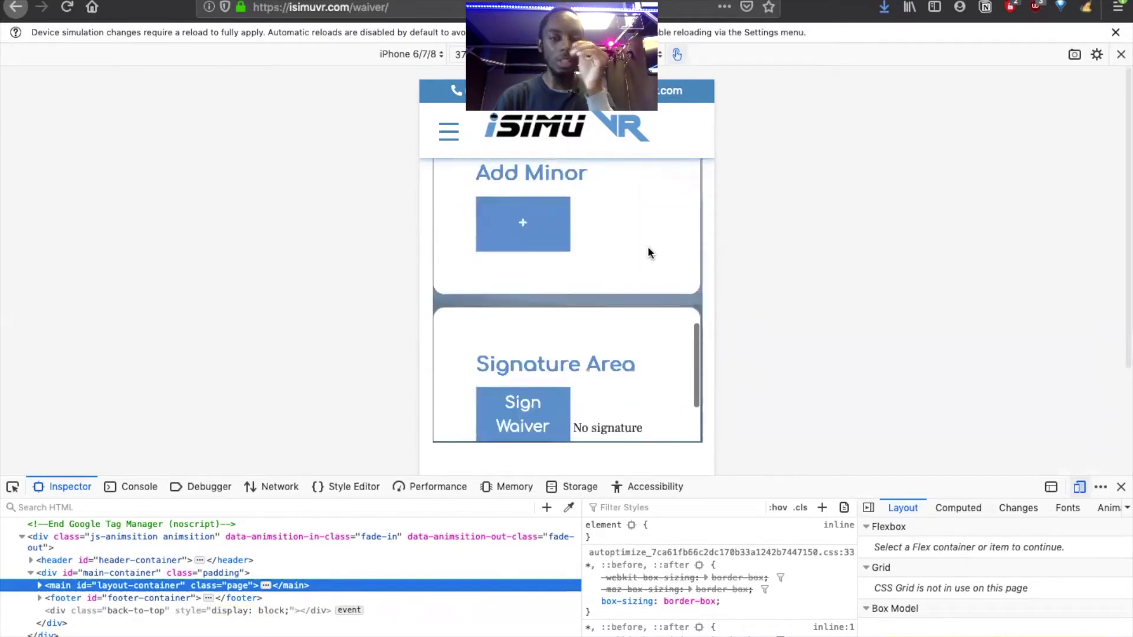
{"action": "scroll", "coordinate": [648, 253], "scroll_direction": "down", "scroll_amount": 4}
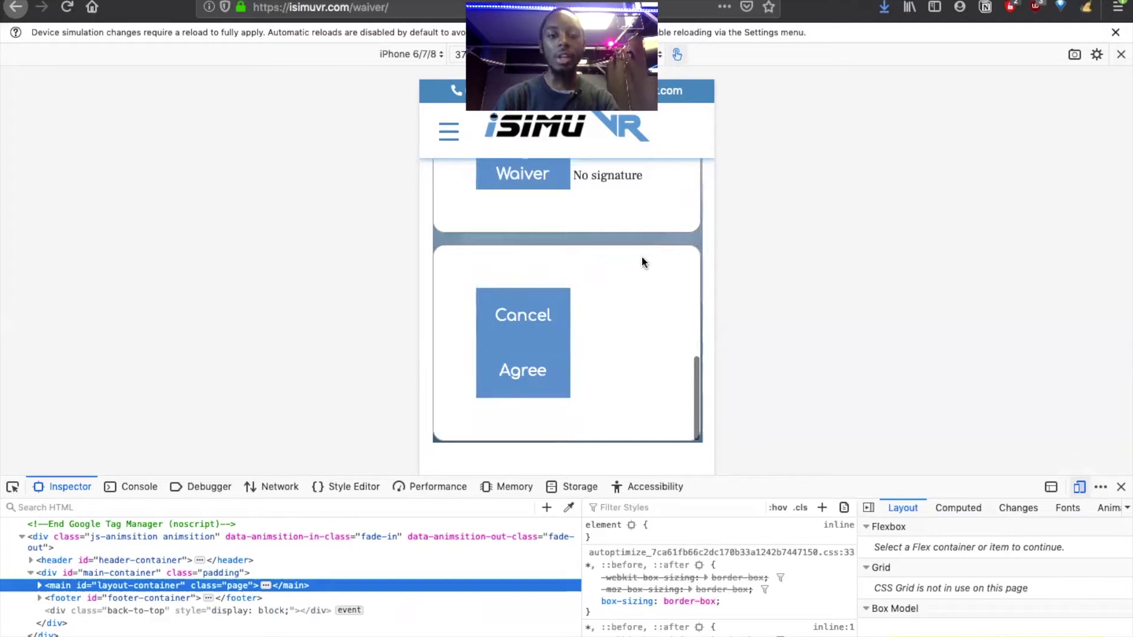
{"action": "left_click", "coordinate": [539, 316]}
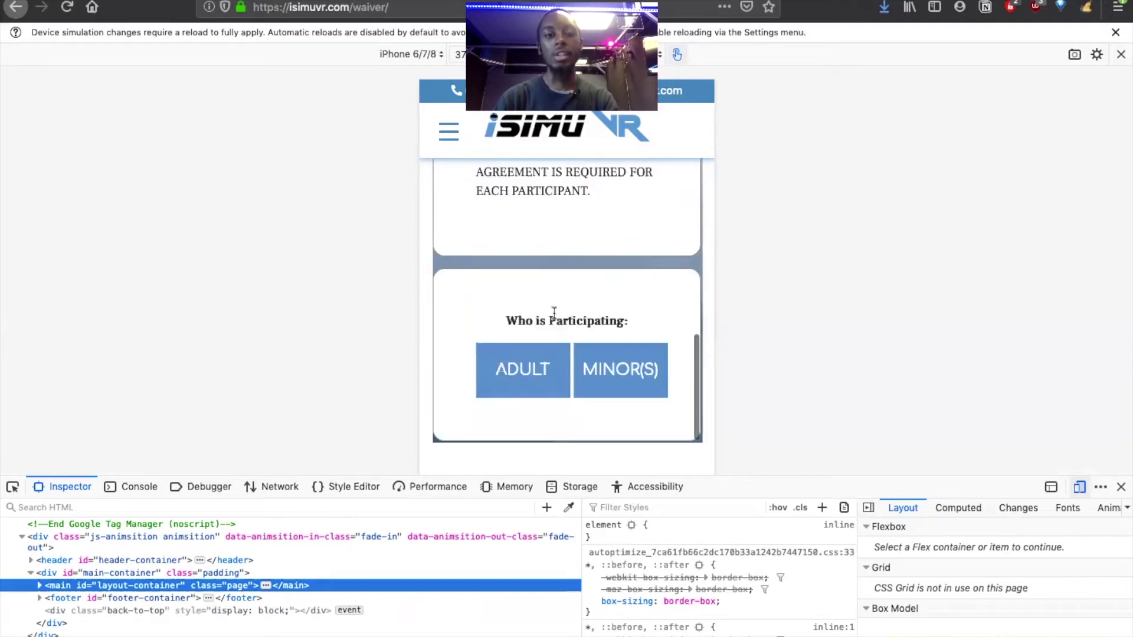
Choose the Adult option and look over the adult waiver form
{"action": "left_click", "coordinate": [503, 374]}
{"action": "scroll", "coordinate": [503, 373], "scroll_direction": "down", "scroll_amount": 10}
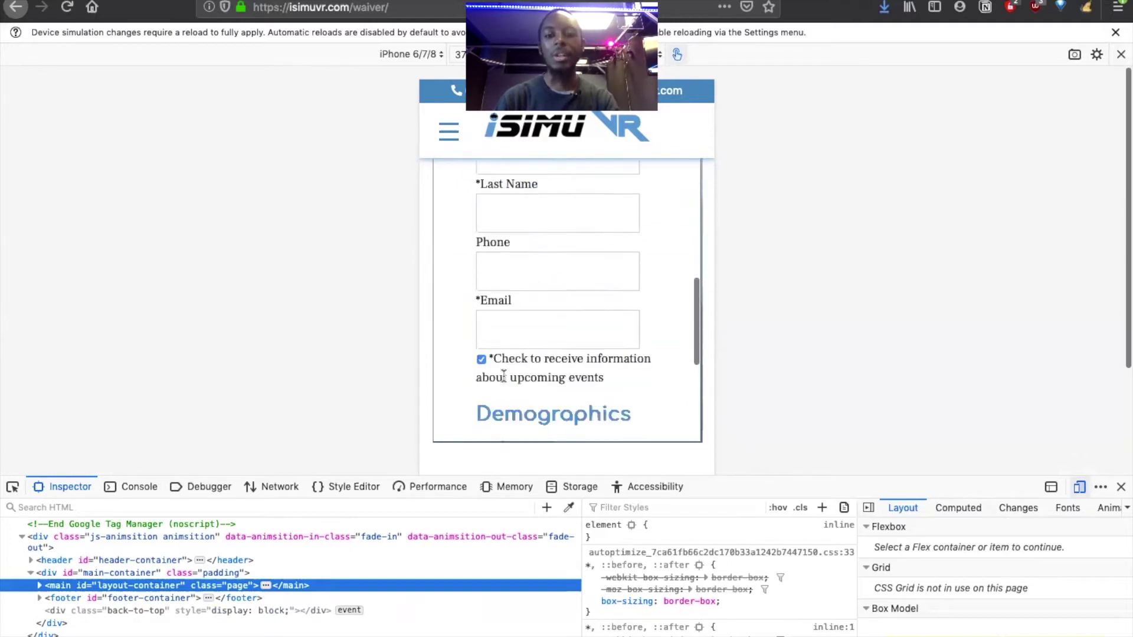
{"action": "scroll", "coordinate": [503, 374], "scroll_direction": "up", "scroll_amount": 1}
{"action": "scroll", "coordinate": [502, 374], "scroll_direction": "down", "scroll_amount": 3}
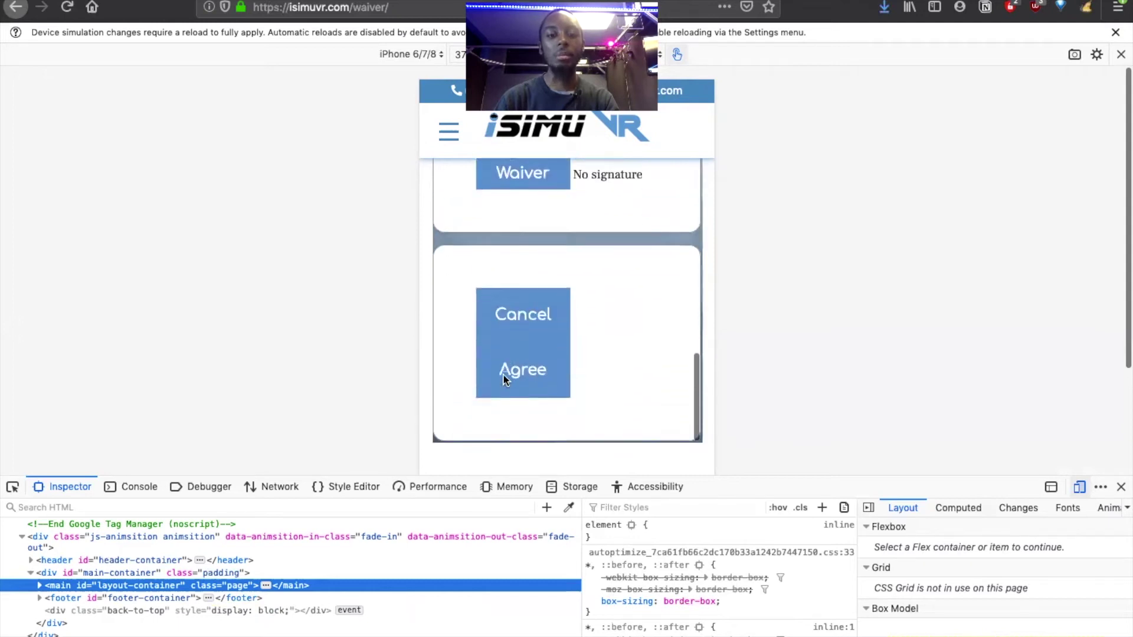
{"action": "scroll", "coordinate": [518, 363], "scroll_direction": "up", "scroll_amount": 2}
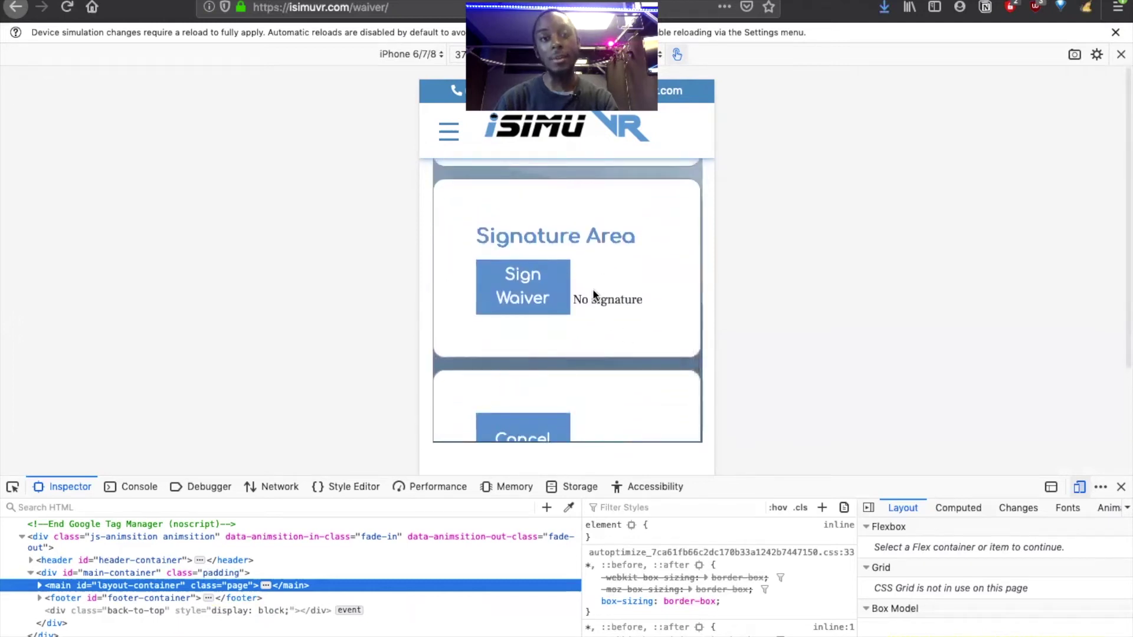
{"action": "scroll", "coordinate": [593, 289], "scroll_direction": "up", "scroll_amount": 5}
Keep iPhone 6/7/8 selected and exit Responsive Design Mode to the desktop layout
{"action": "left_click", "coordinate": [422, 56]}
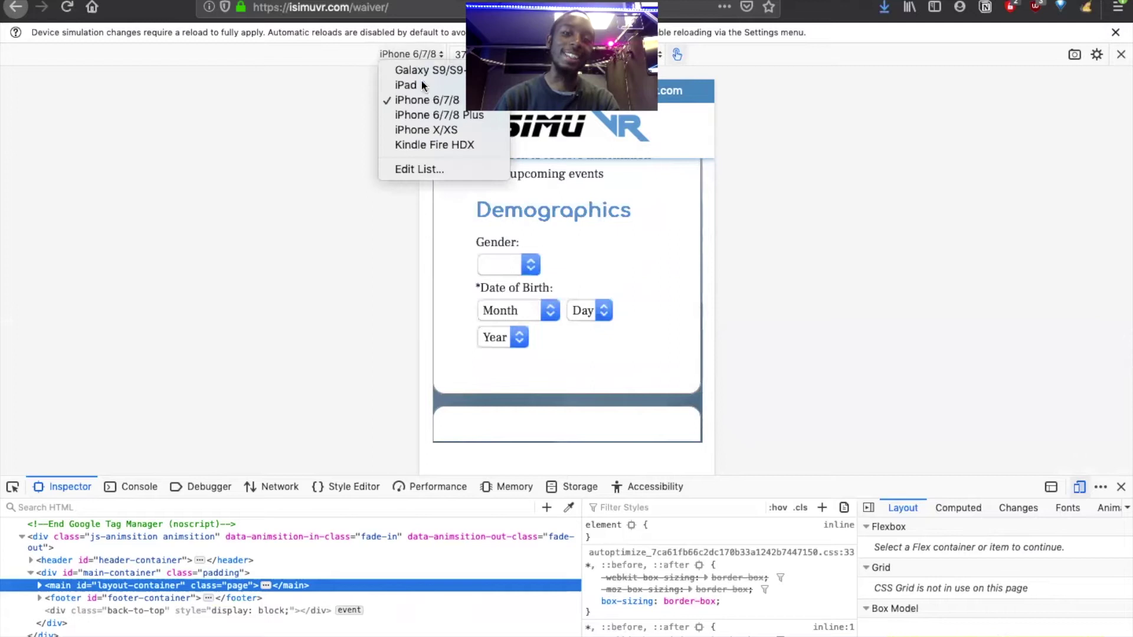
{"action": "left_click", "coordinate": [292, 120]}
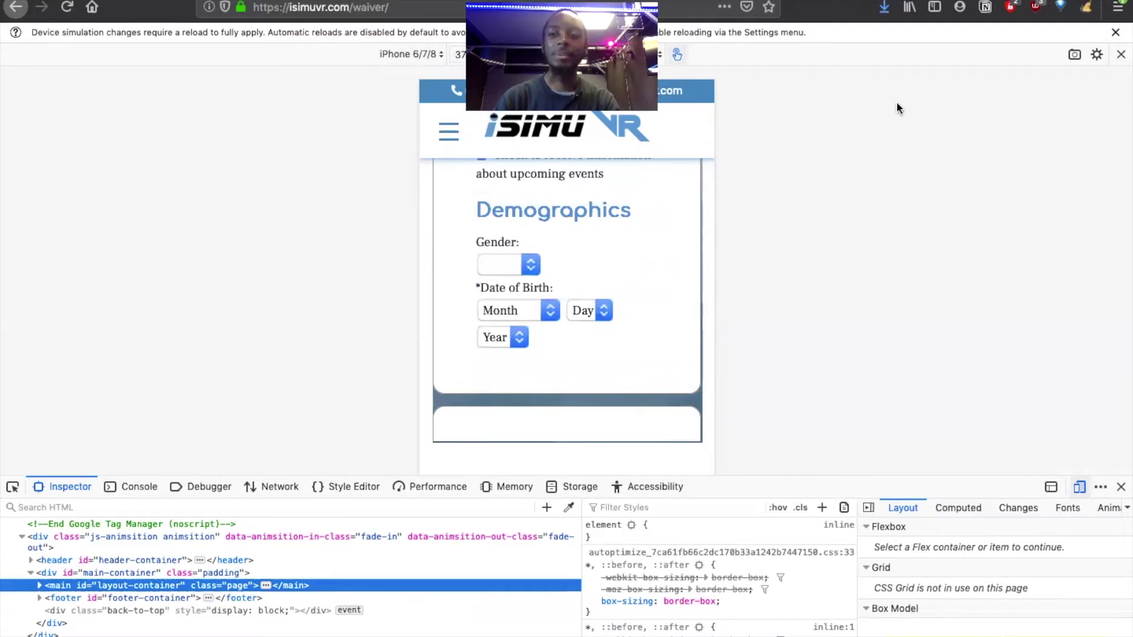
{"action": "left_click", "coordinate": [1120, 56]}
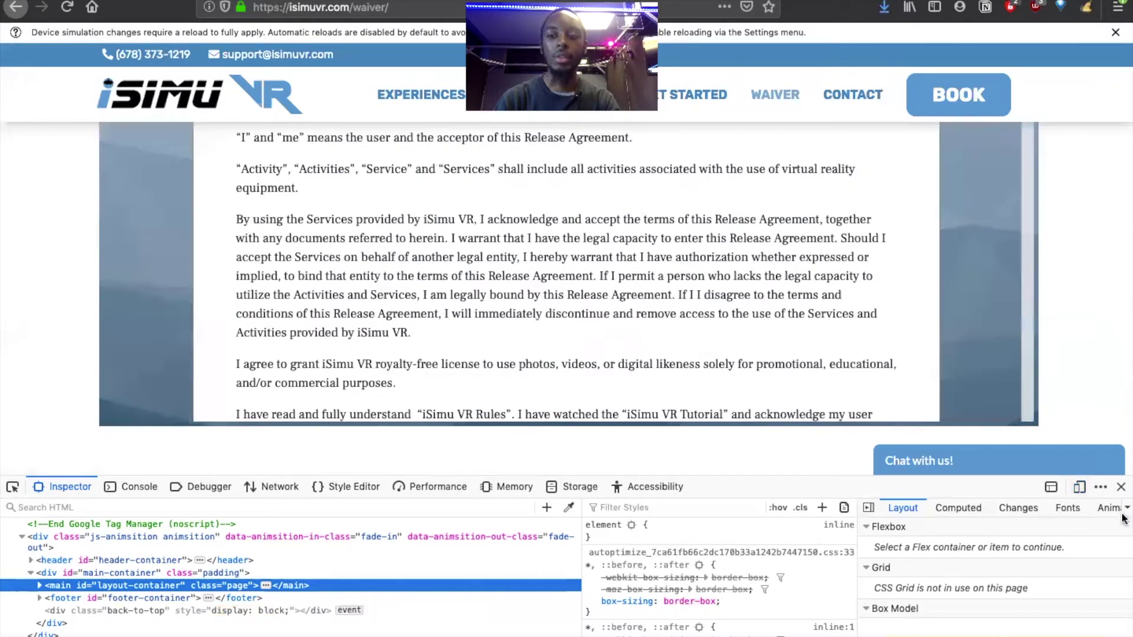
Close developer tools and scroll the desktop form through participant fields, Signature Area, Cancel/Agree
{"action": "left_click", "coordinate": [1121, 487]}
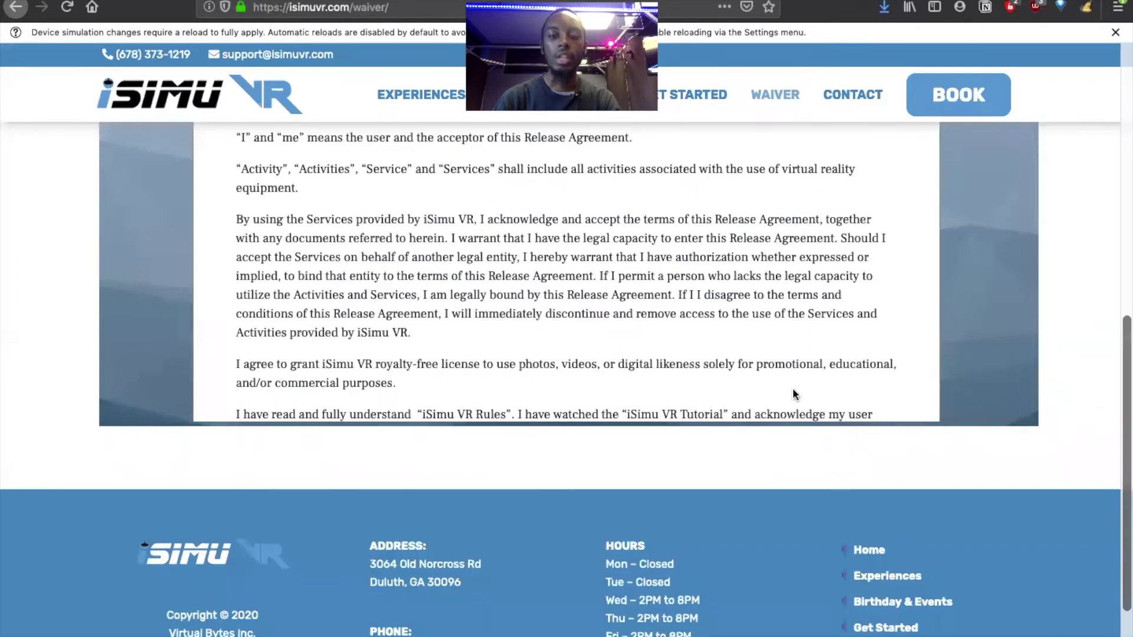
{"action": "scroll", "coordinate": [792, 387], "scroll_direction": "down", "scroll_amount": 10}
{"action": "scroll", "coordinate": [794, 378], "scroll_direction": "up", "scroll_amount": 3}
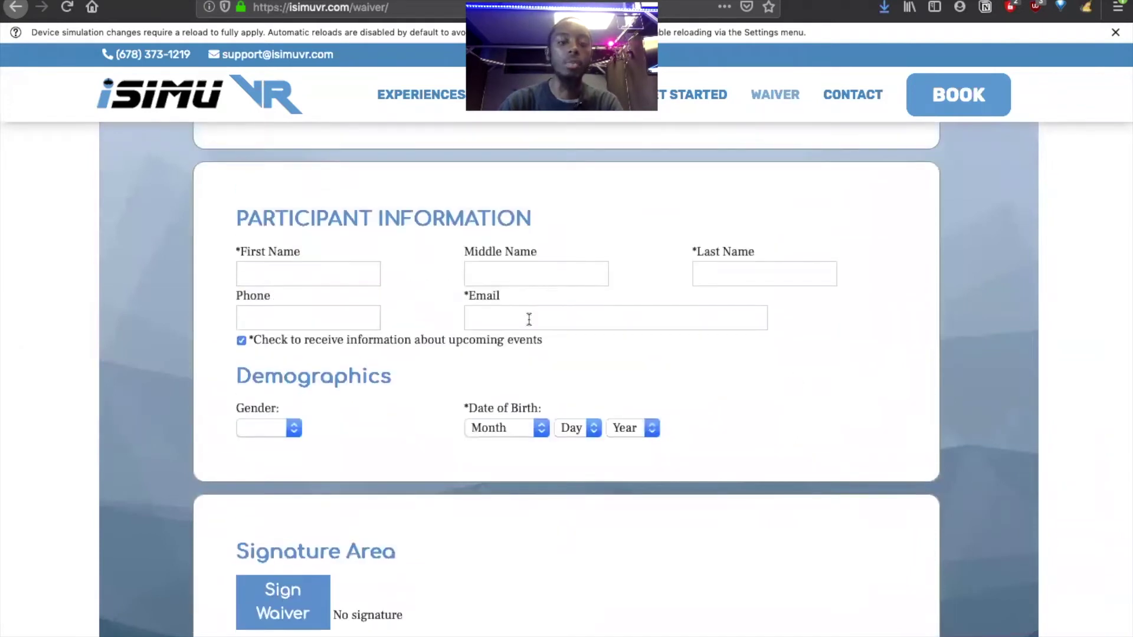
{"action": "scroll", "coordinate": [404, 486], "scroll_direction": "down", "scroll_amount": 3}
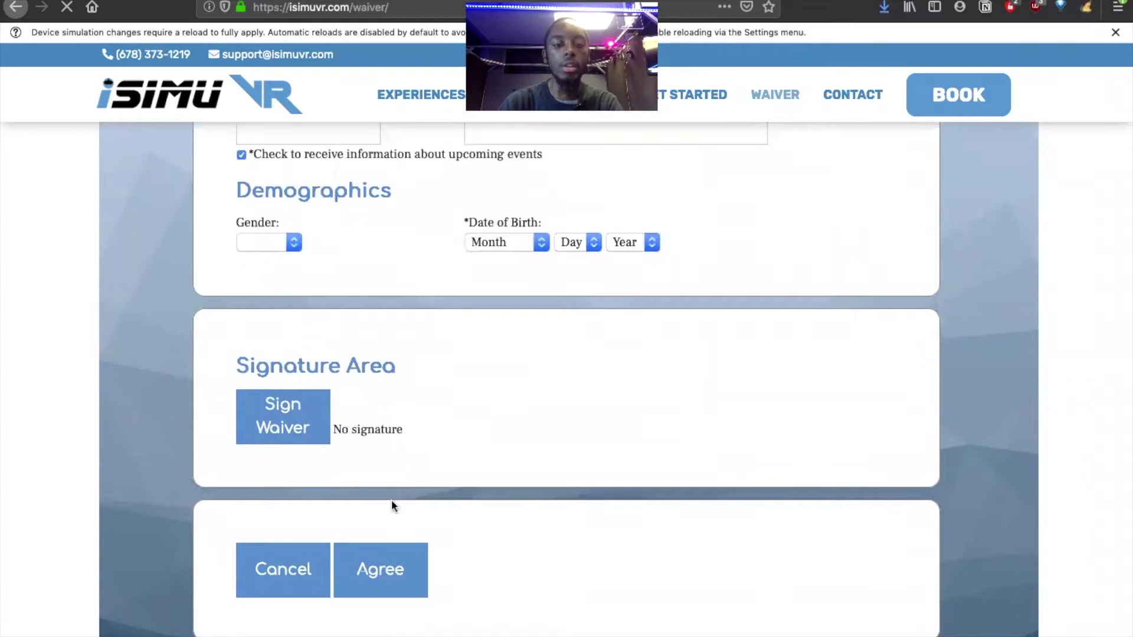
Cancel the adult form, choose Minor(s), and click into the guardian's First Name and Email fields
{"action": "left_click", "coordinate": [292, 578]}
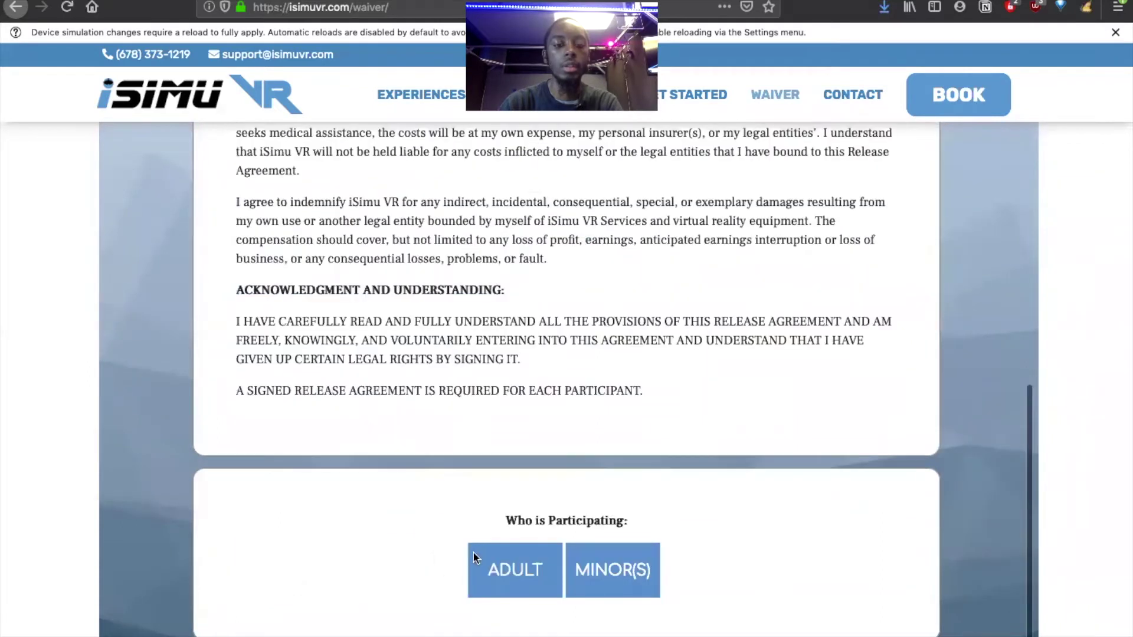
{"action": "scroll", "coordinate": [473, 553], "scroll_direction": "down", "scroll_amount": 1}
{"action": "left_click", "coordinate": [592, 504]}
{"action": "scroll", "coordinate": [596, 499], "scroll_direction": "down", "scroll_amount": 4}
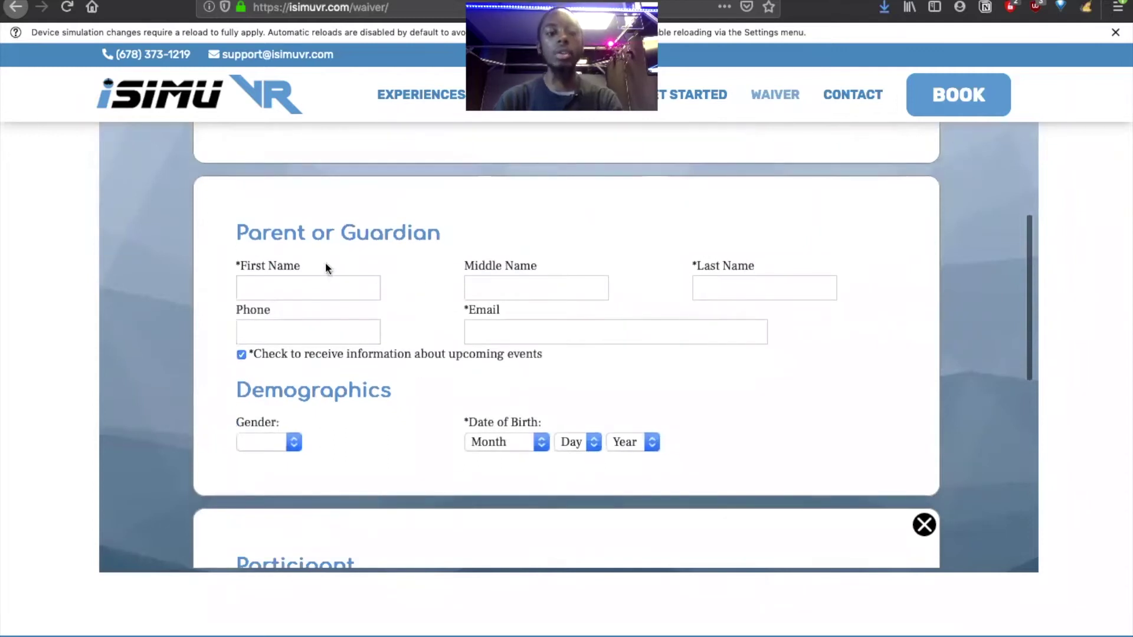
{"action": "left_click", "coordinate": [277, 291]}
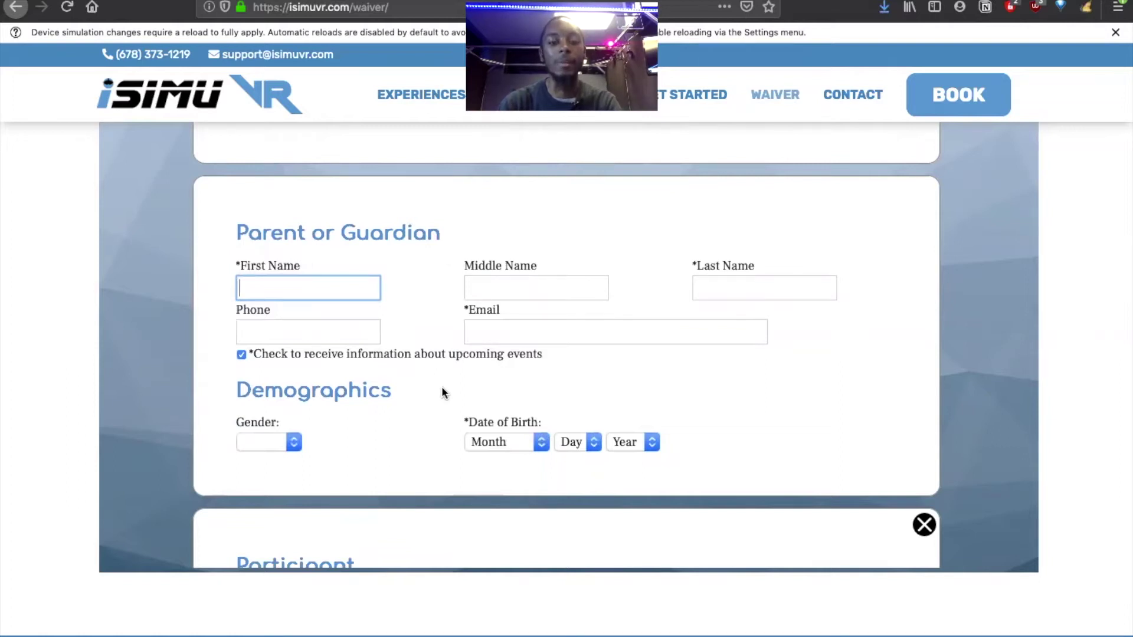
{"action": "scroll", "coordinate": [444, 392], "scroll_direction": "down", "scroll_amount": 5}
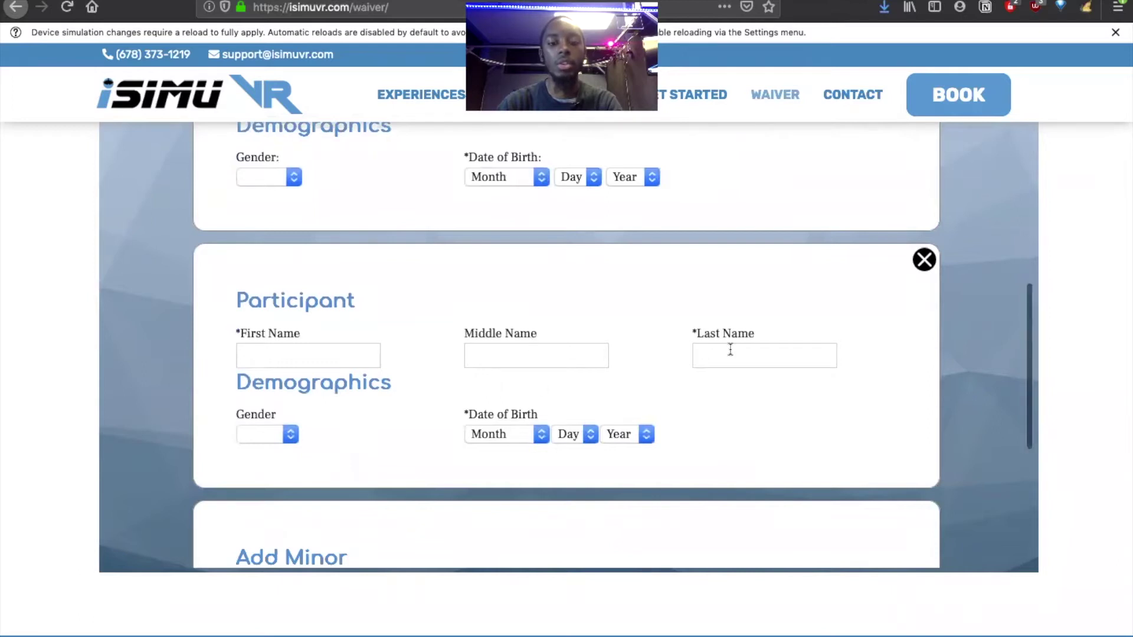
{"action": "scroll", "coordinate": [546, 288], "scroll_direction": "up", "scroll_amount": 5}
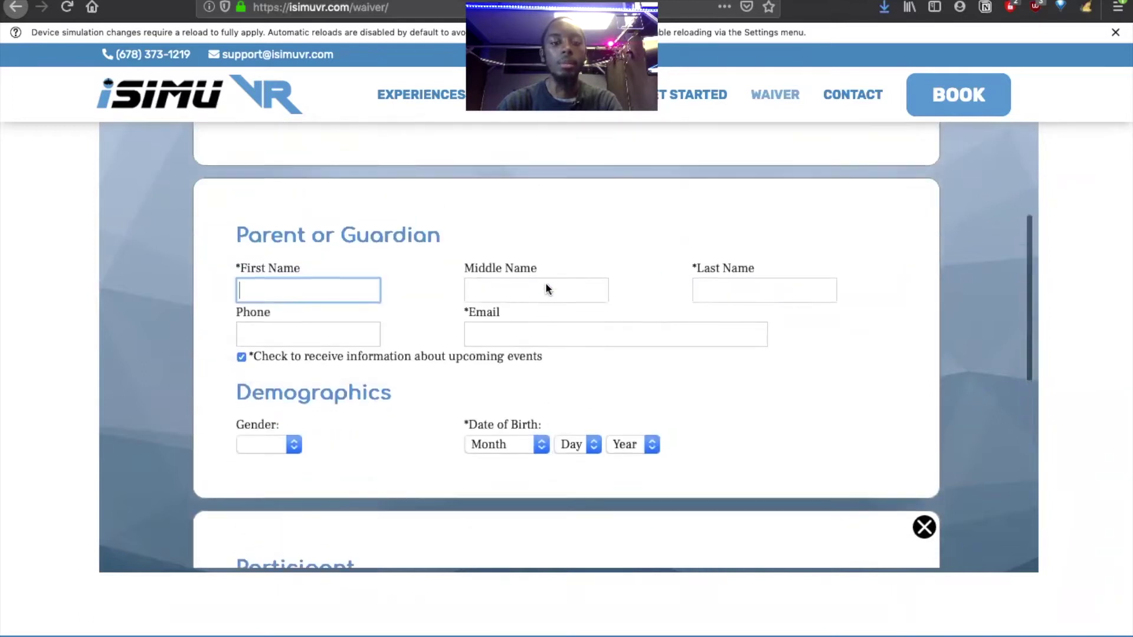
{"action": "left_click", "coordinate": [512, 375]}
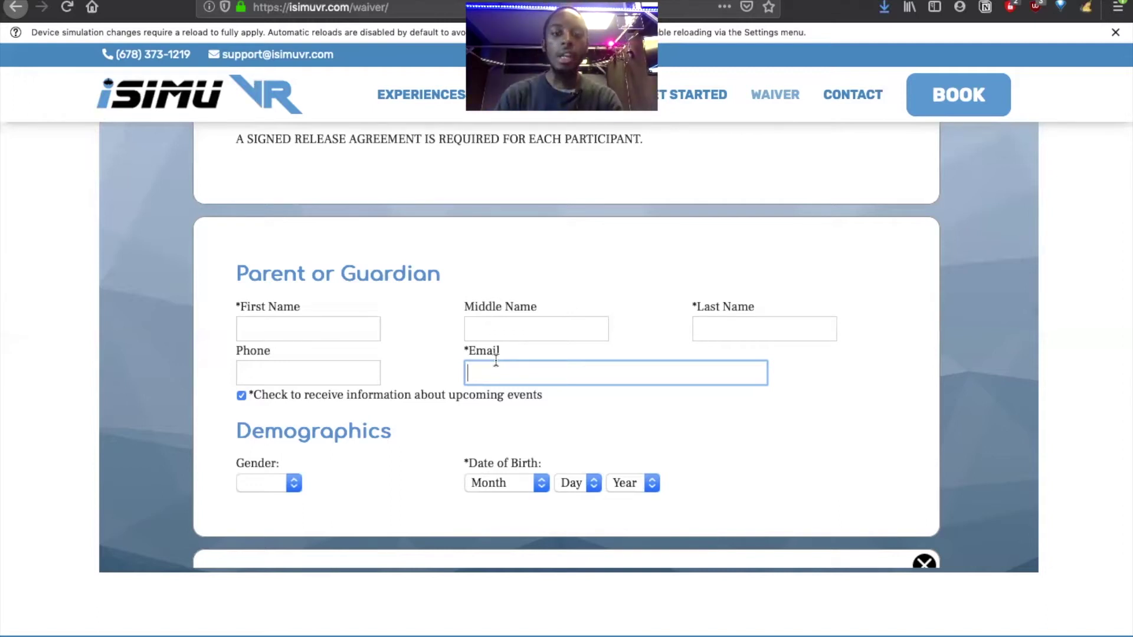
{"action": "left_click", "coordinate": [564, 387]}
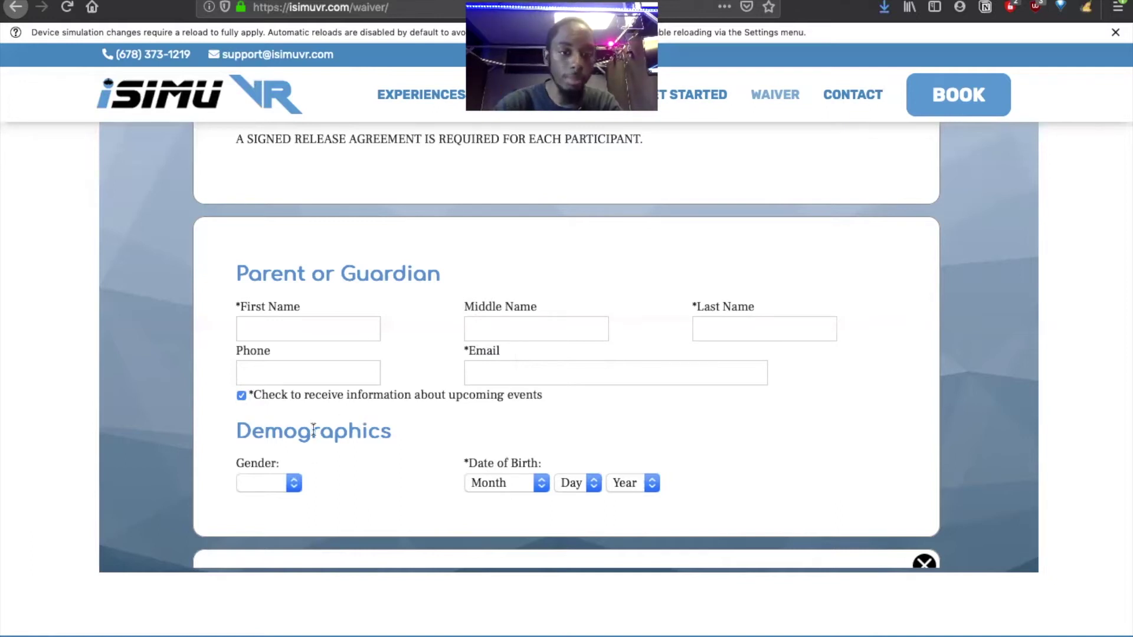
{"action": "left_click", "coordinate": [294, 483]}
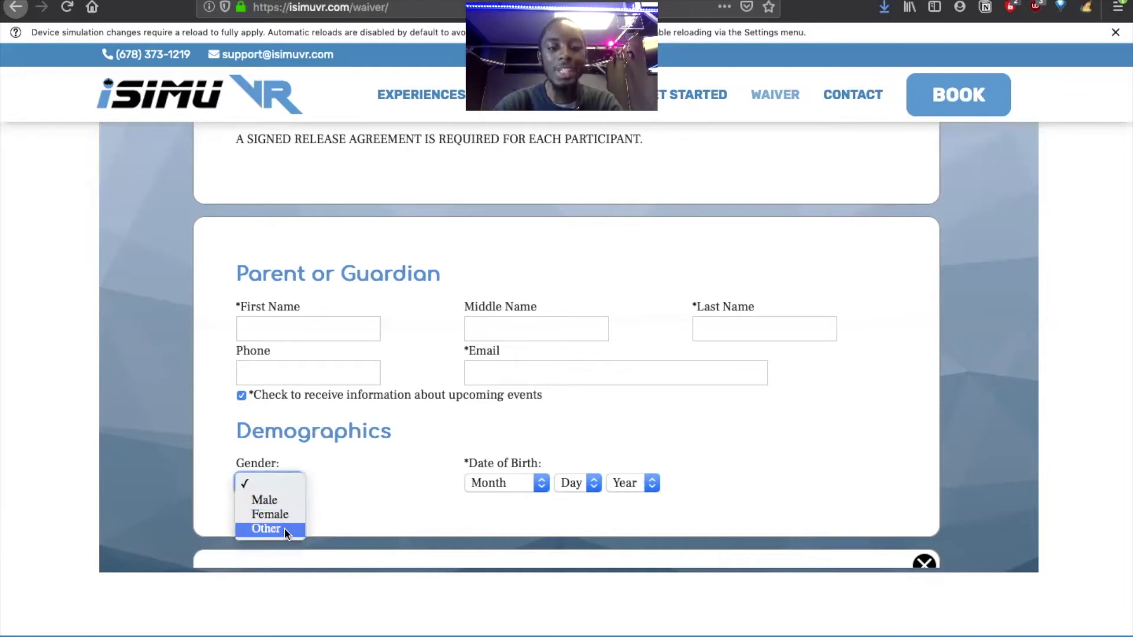
{"action": "left_click", "coordinate": [331, 501]}
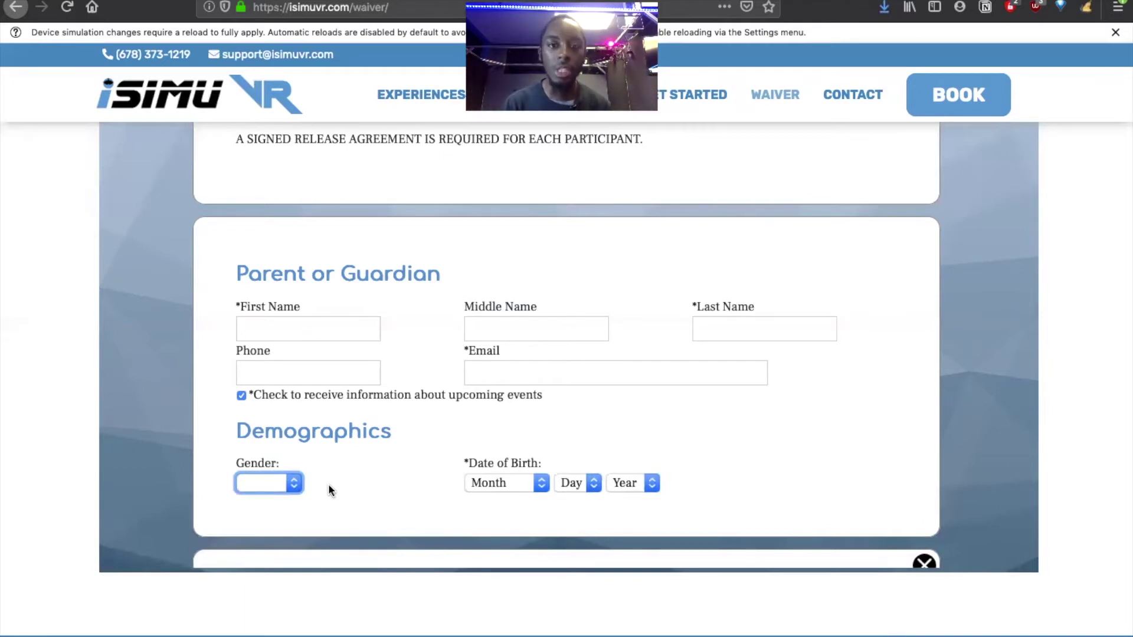
{"action": "left_click", "coordinate": [292, 483]}
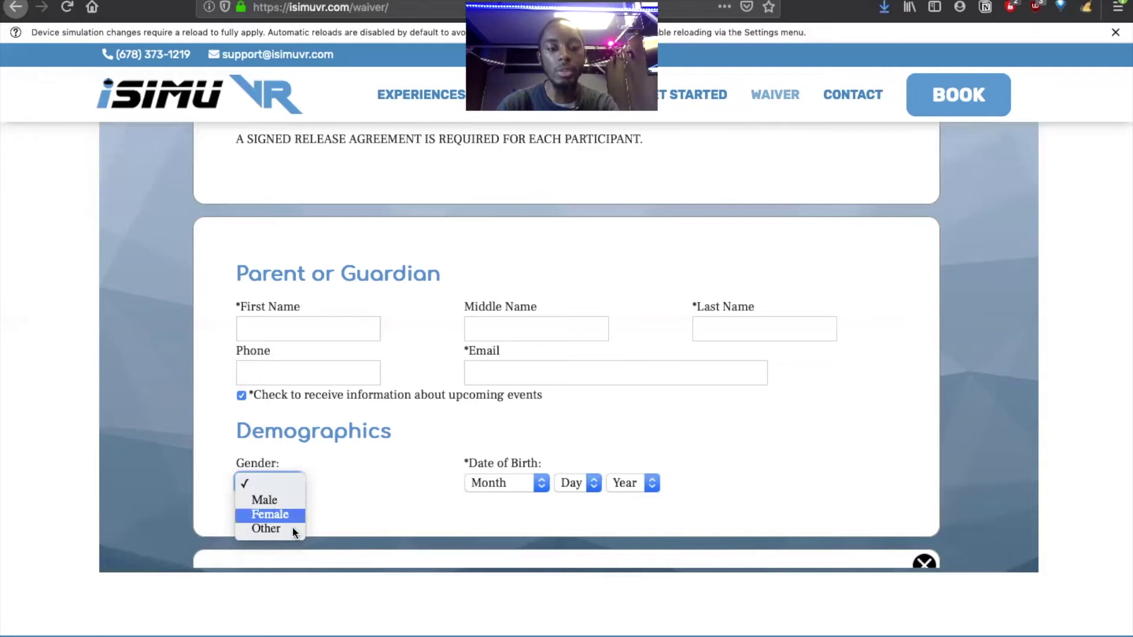
{"action": "left_click", "coordinate": [362, 501]}
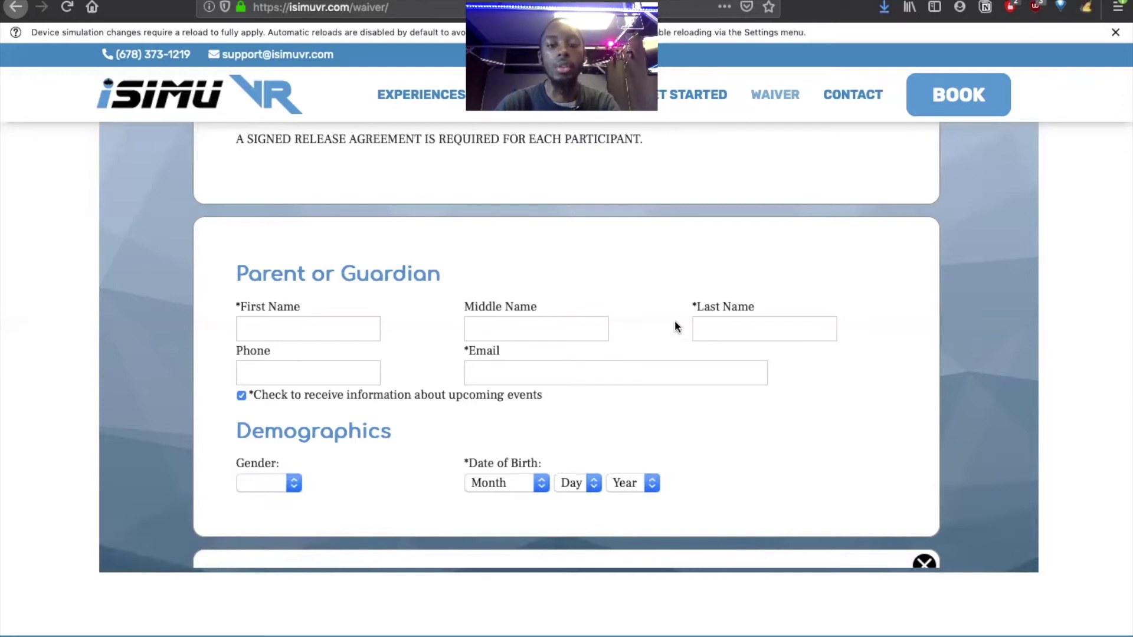
{"action": "scroll", "coordinate": [439, 414], "scroll_direction": "down", "scroll_amount": 5}
{"action": "scroll", "coordinate": [438, 415], "scroll_direction": "up", "scroll_amount": 4}
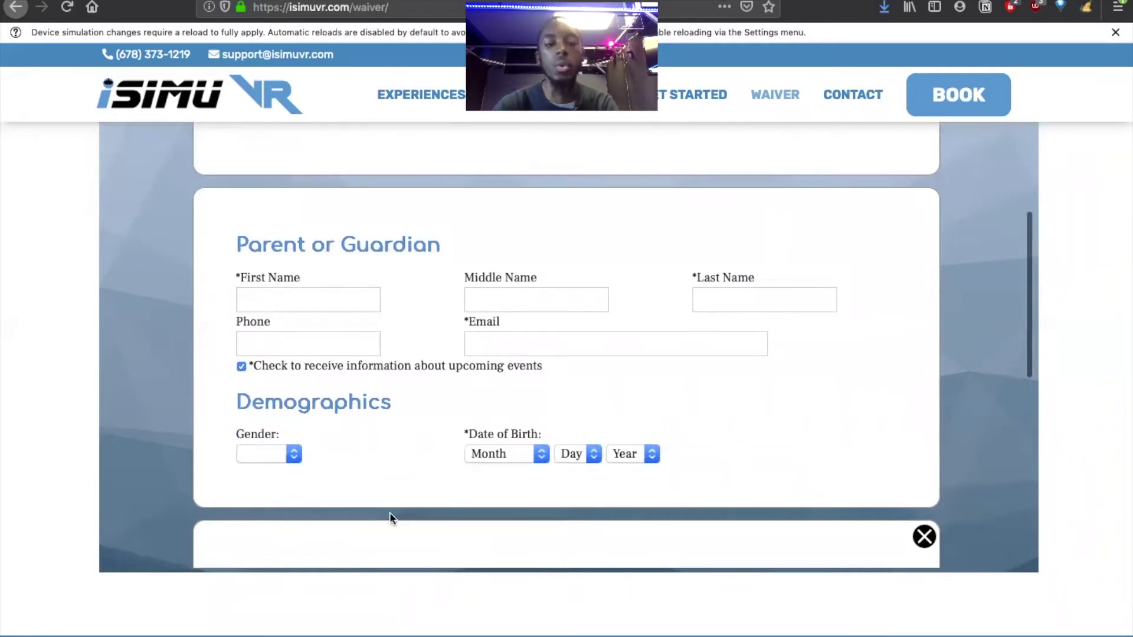
{"action": "scroll", "coordinate": [390, 517], "scroll_direction": "down", "scroll_amount": 3}
{"action": "scroll", "coordinate": [390, 512], "scroll_direction": "up", "scroll_amount": 2}
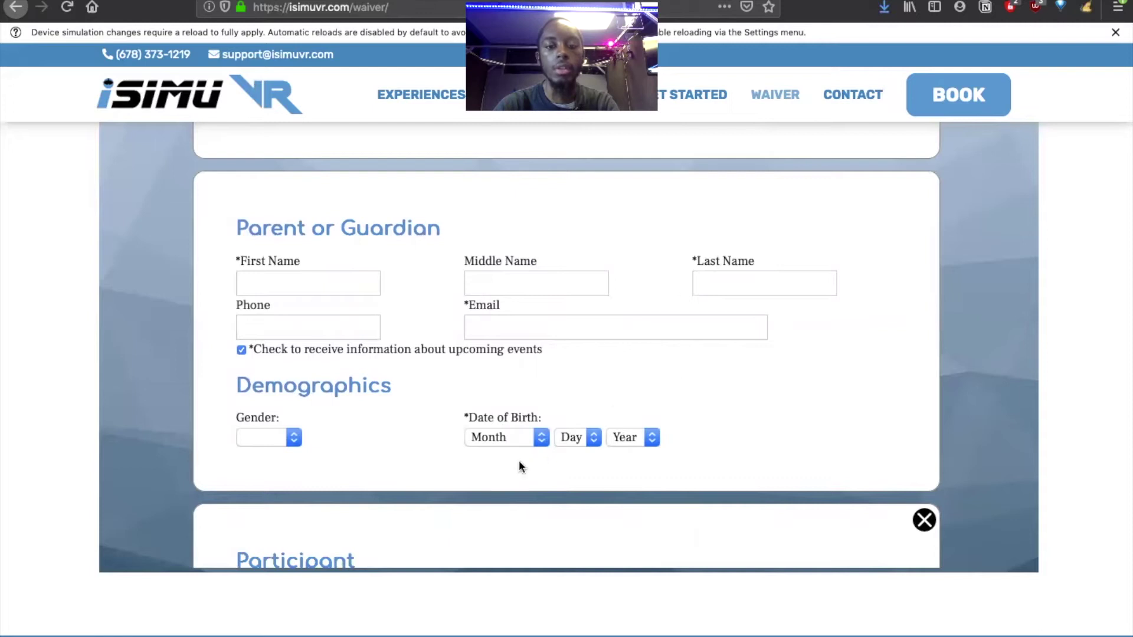
Set the parent's birth month to April, leaving day and year blank
{"action": "left_click", "coordinate": [513, 437]}
{"action": "left_click", "coordinate": [518, 491]}
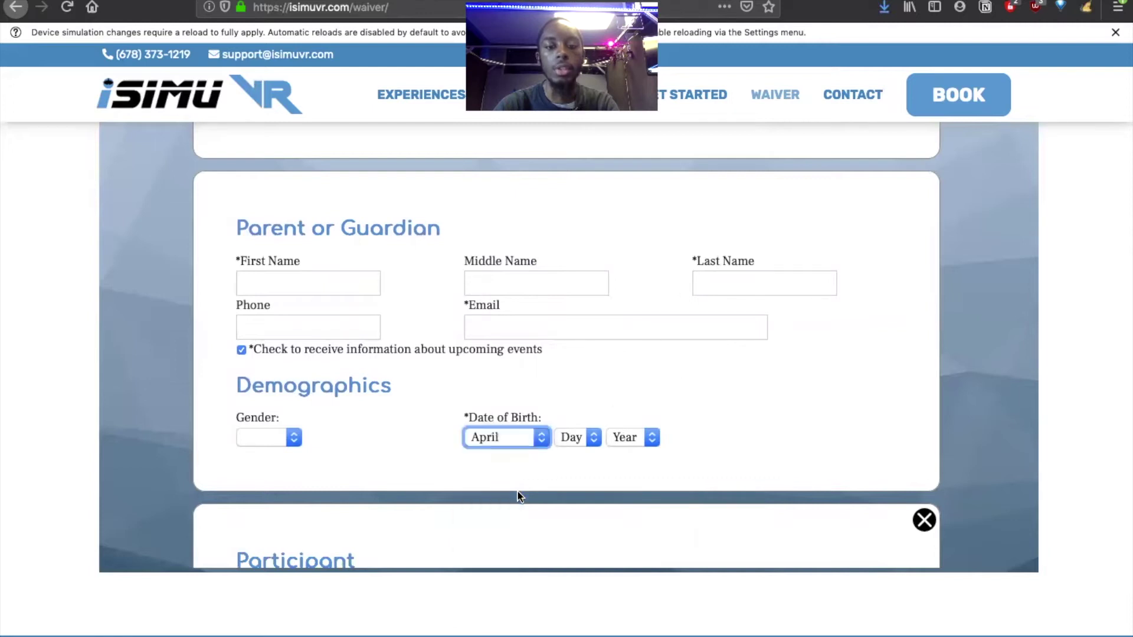
{"action": "left_click", "coordinate": [578, 438]}
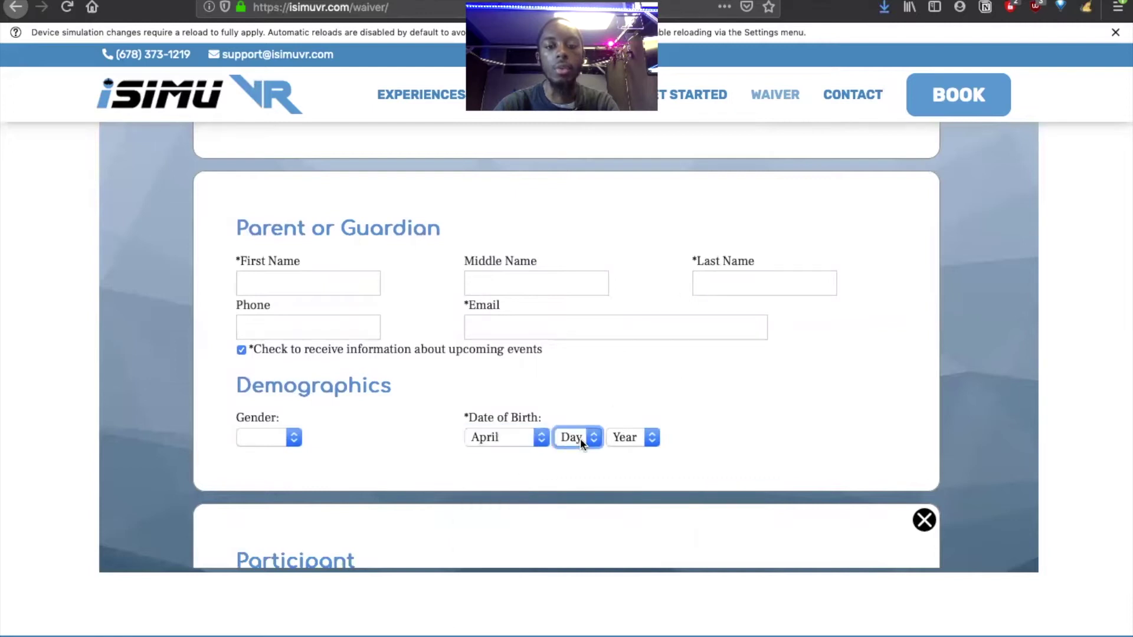
{"action": "left_click", "coordinate": [687, 383]}
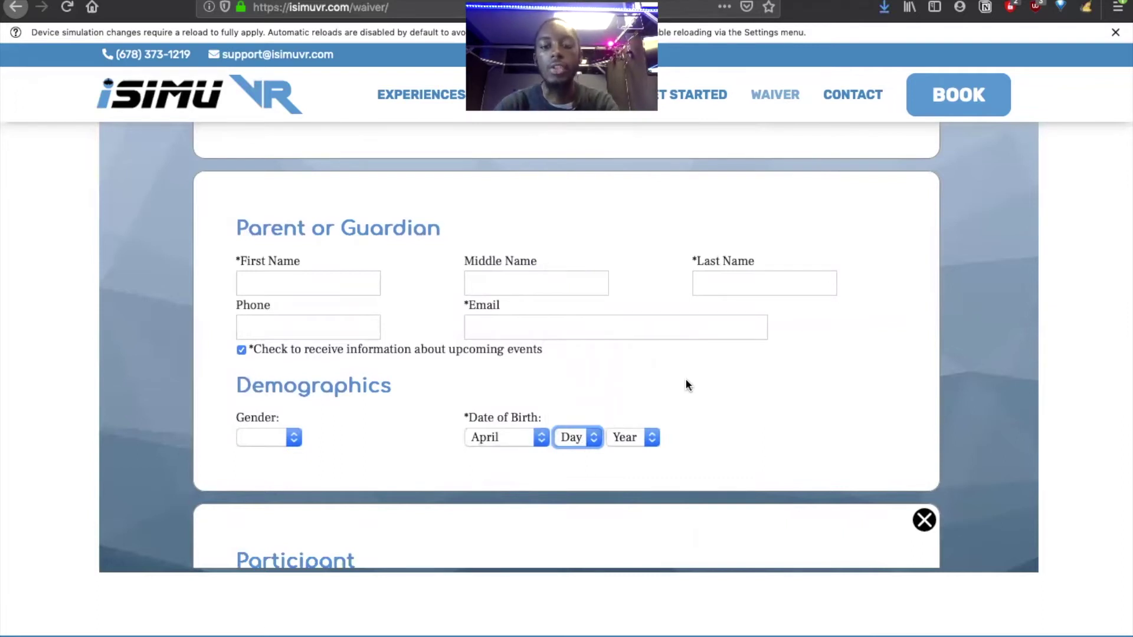
{"action": "left_click", "coordinate": [636, 437]}
{"action": "left_click", "coordinate": [707, 311]}
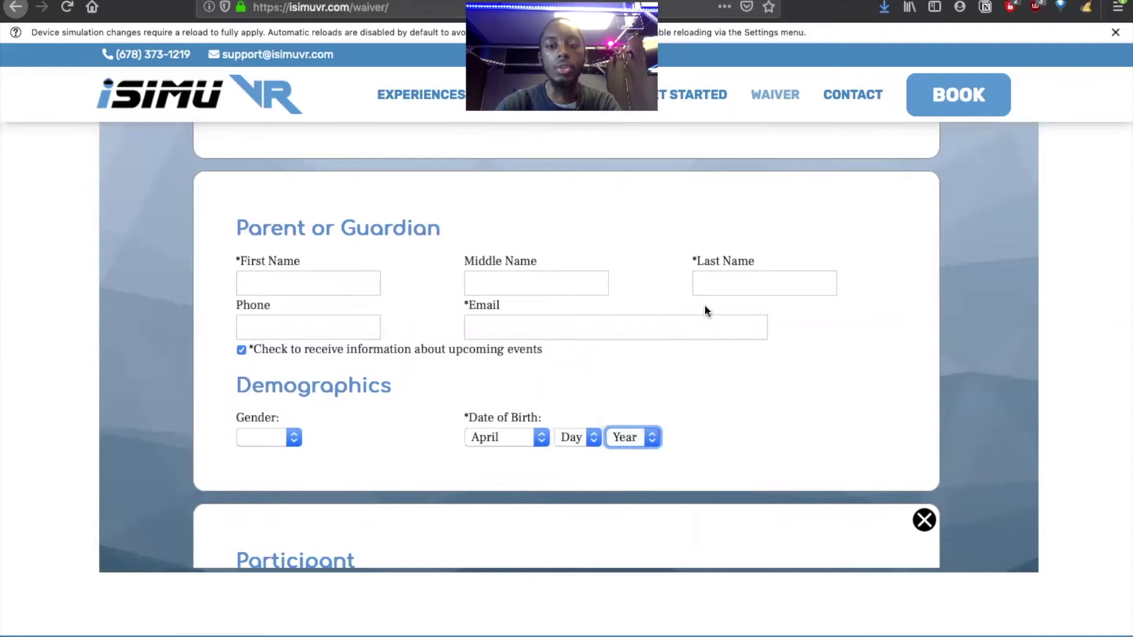
{"action": "scroll", "coordinate": [683, 353], "scroll_direction": "down", "scroll_amount": 5}
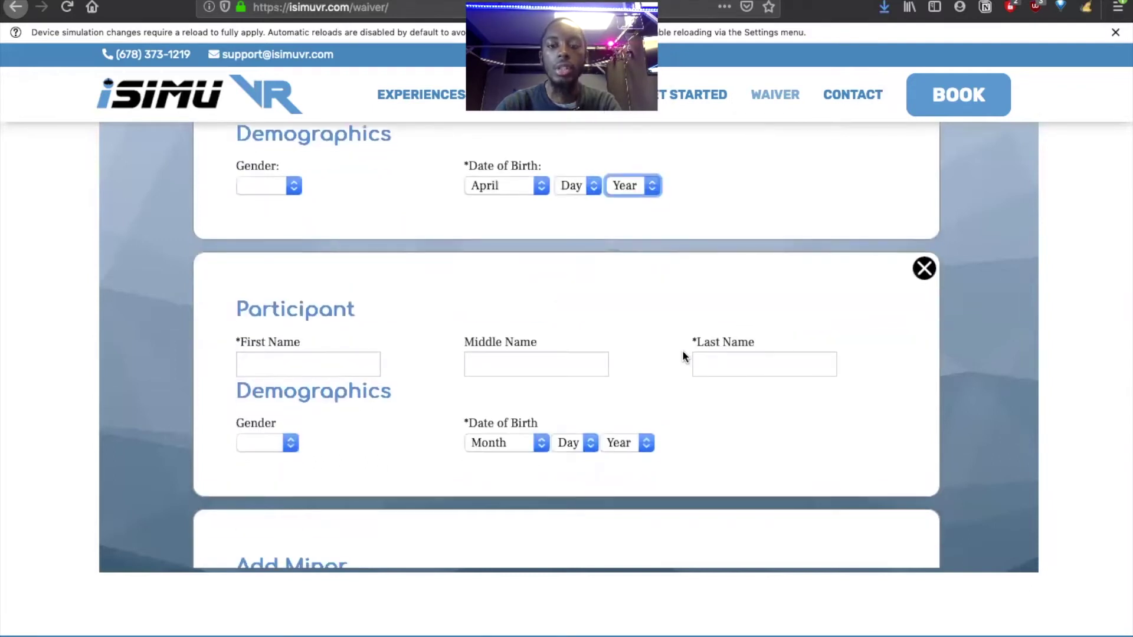
{"action": "scroll", "coordinate": [683, 353], "scroll_direction": "down", "scroll_amount": 2}
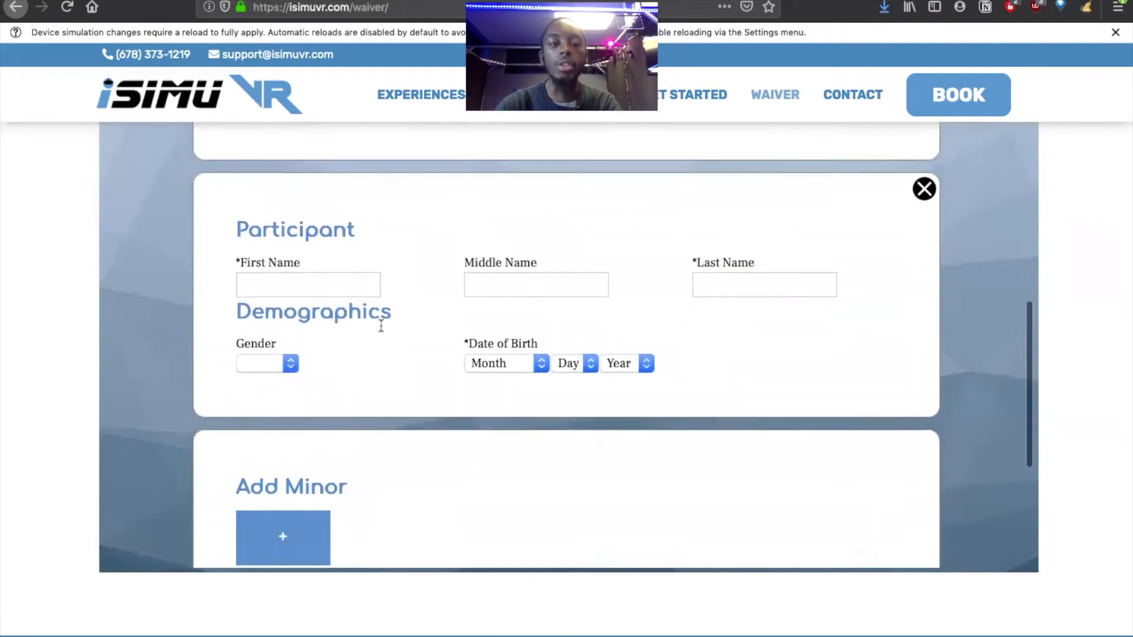
{"action": "scroll", "coordinate": [567, 402], "scroll_direction": "down", "scroll_amount": 3}
{"action": "scroll", "coordinate": [568, 405], "scroll_direction": "up", "scroll_amount": 5}
{"action": "scroll", "coordinate": [437, 480], "scroll_direction": "down", "scroll_amount": 5}
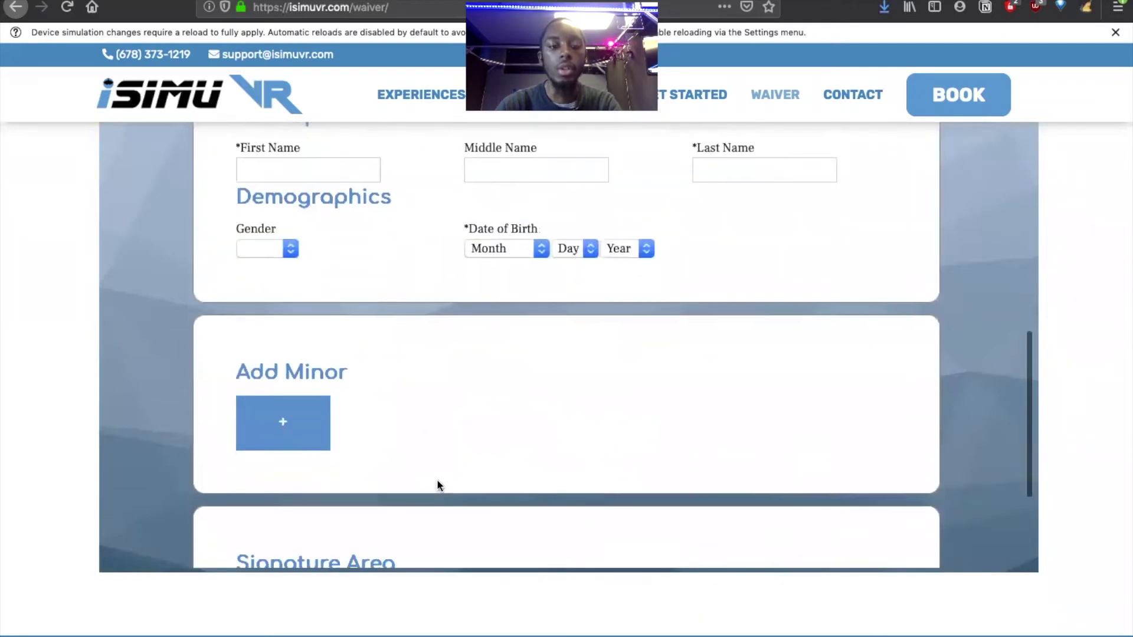
Add three extra minor participant cards under Add Minor
{"action": "left_click", "coordinate": [283, 435]}
{"action": "scroll", "coordinate": [323, 410], "scroll_direction": "down", "scroll_amount": 7}
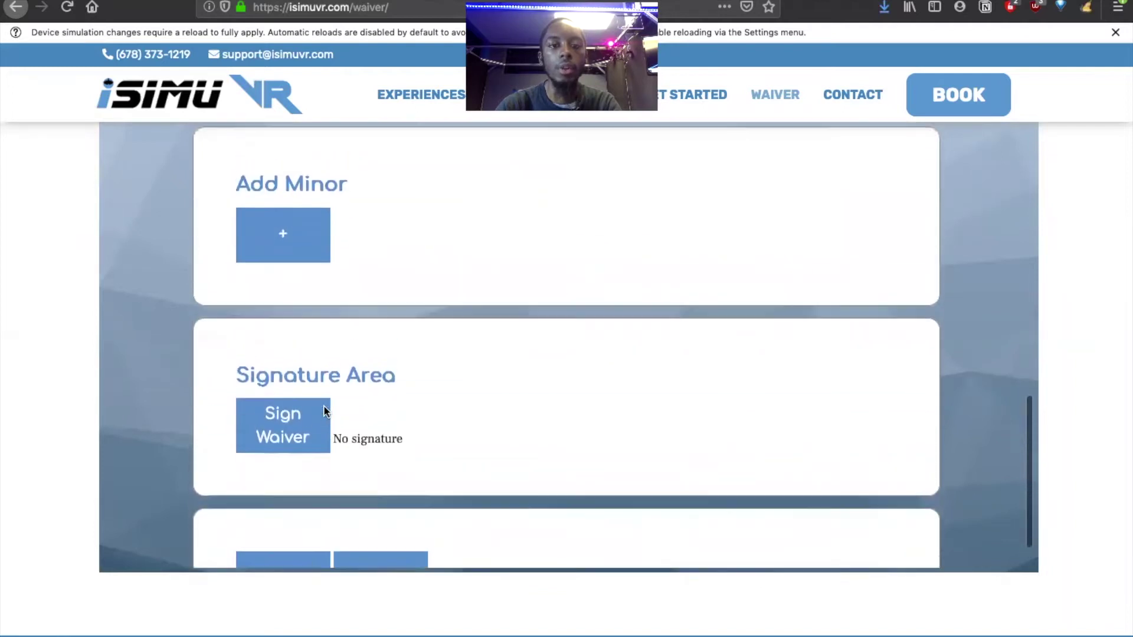
{"action": "left_click", "coordinate": [304, 245]}
{"action": "scroll", "coordinate": [385, 320], "scroll_direction": "down", "scroll_amount": 5}
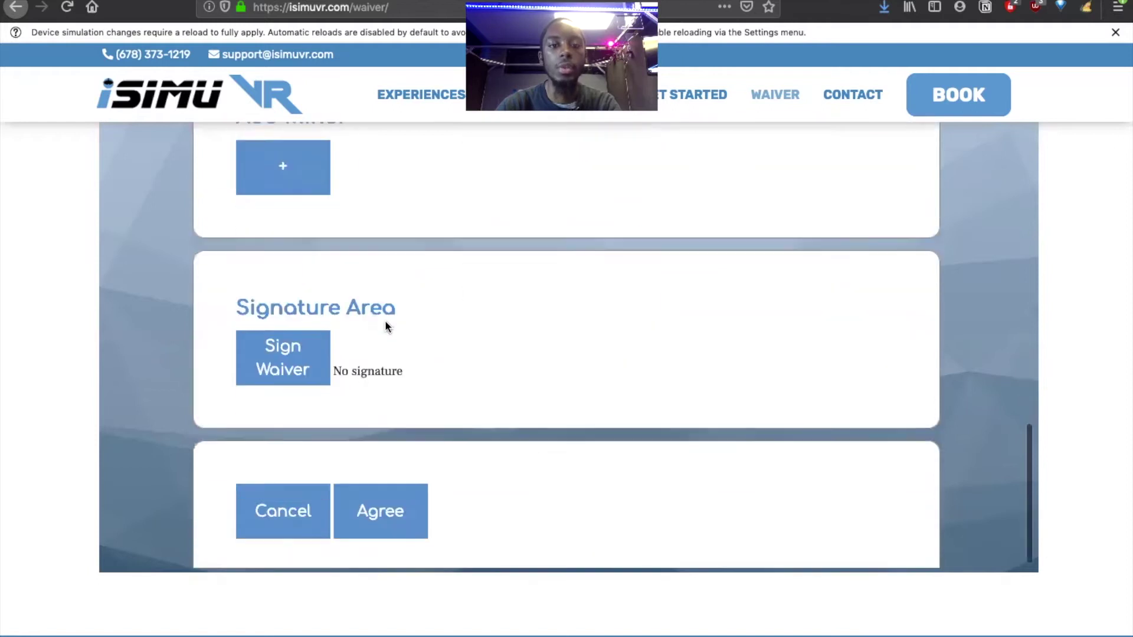
{"action": "scroll", "coordinate": [385, 320], "scroll_direction": "up", "scroll_amount": 1}
{"action": "scroll", "coordinate": [354, 248], "scroll_direction": "up", "scroll_amount": 4}
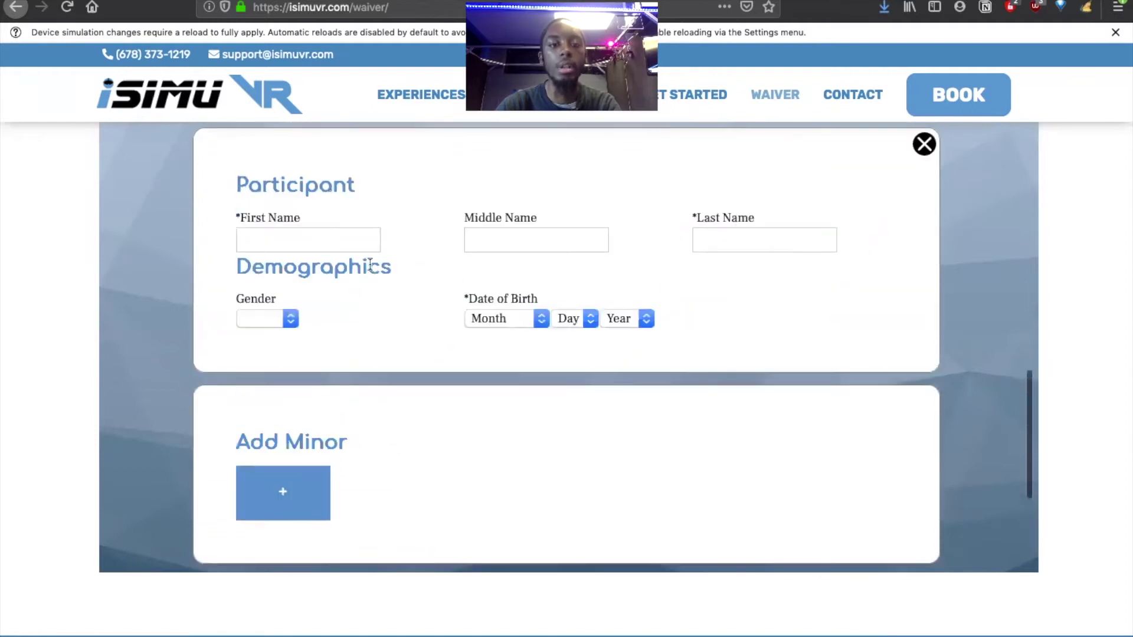
{"action": "scroll", "coordinate": [371, 263], "scroll_direction": "down", "scroll_amount": 4}
{"action": "scroll", "coordinate": [370, 268], "scroll_direction": "up", "scroll_amount": 5}
{"action": "scroll", "coordinate": [372, 269], "scroll_direction": "up", "scroll_amount": 4}
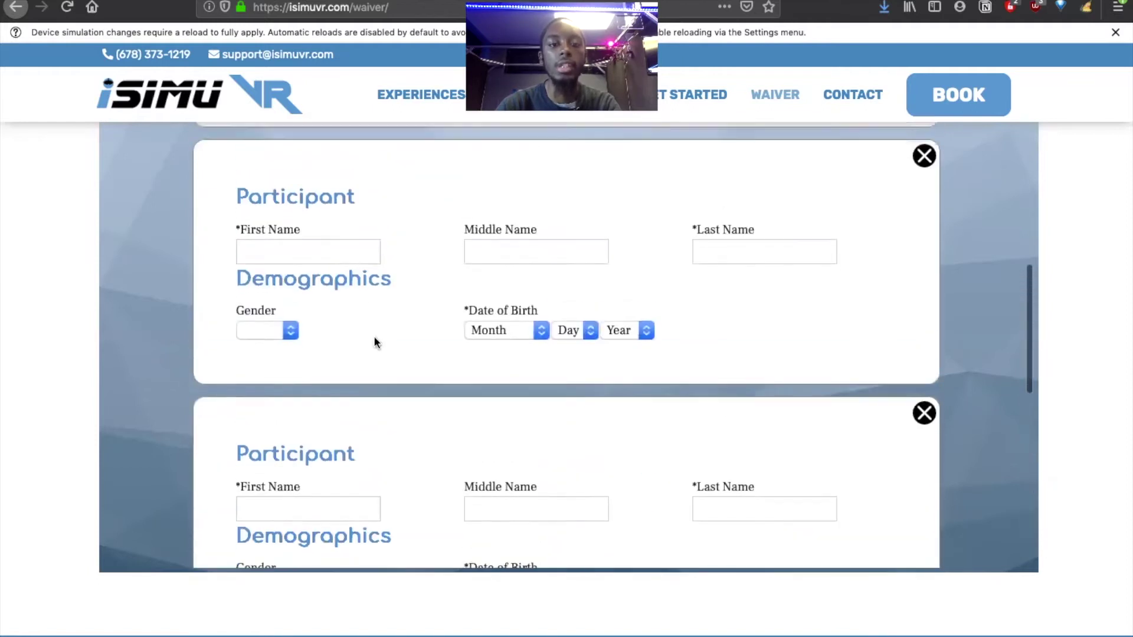
{"action": "scroll", "coordinate": [421, 388], "scroll_direction": "down", "scroll_amount": 5}
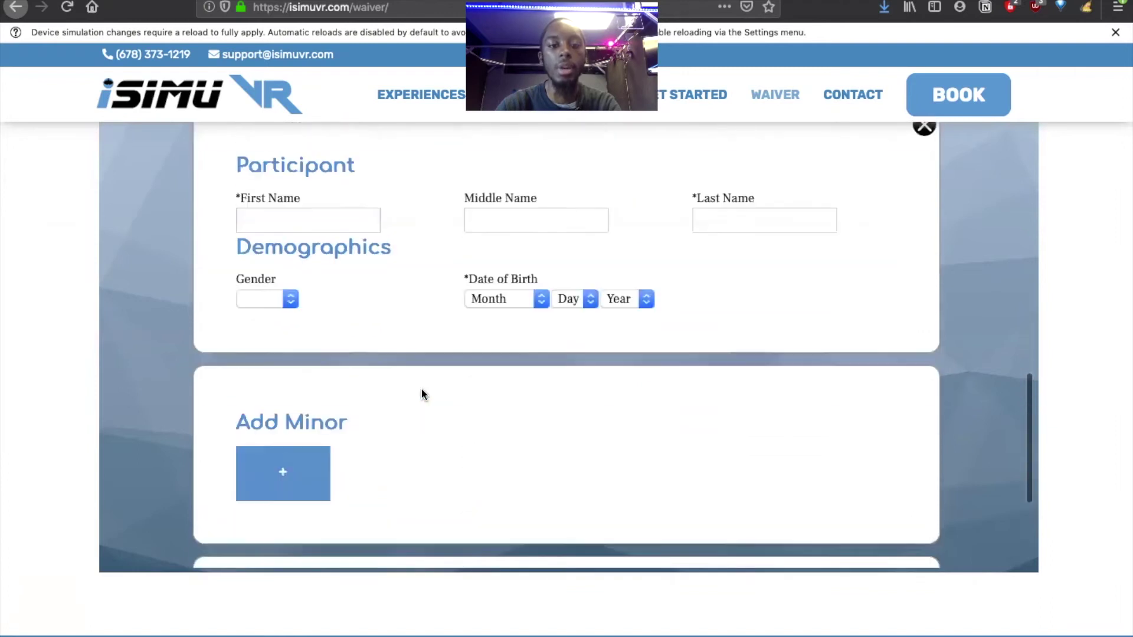
{"action": "scroll", "coordinate": [294, 323], "scroll_direction": "down", "scroll_amount": 3}
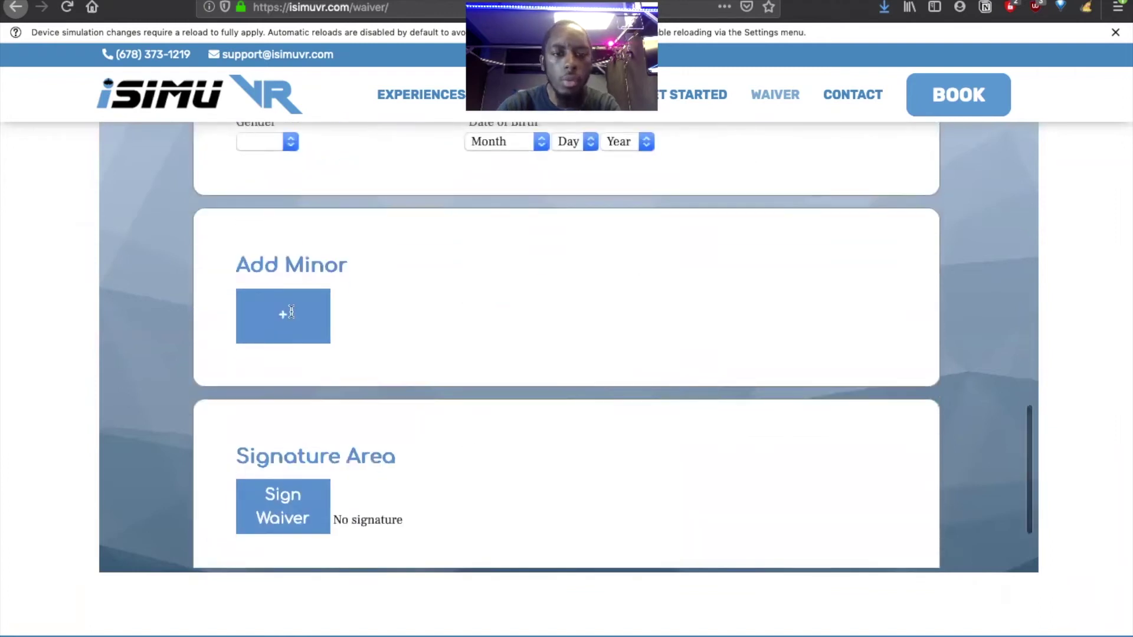
{"action": "left_click", "coordinate": [290, 313]}
{"action": "scroll", "coordinate": [345, 423], "scroll_direction": "down", "scroll_amount": 3}
{"action": "scroll", "coordinate": [346, 425], "scroll_direction": "up", "scroll_amount": 2}
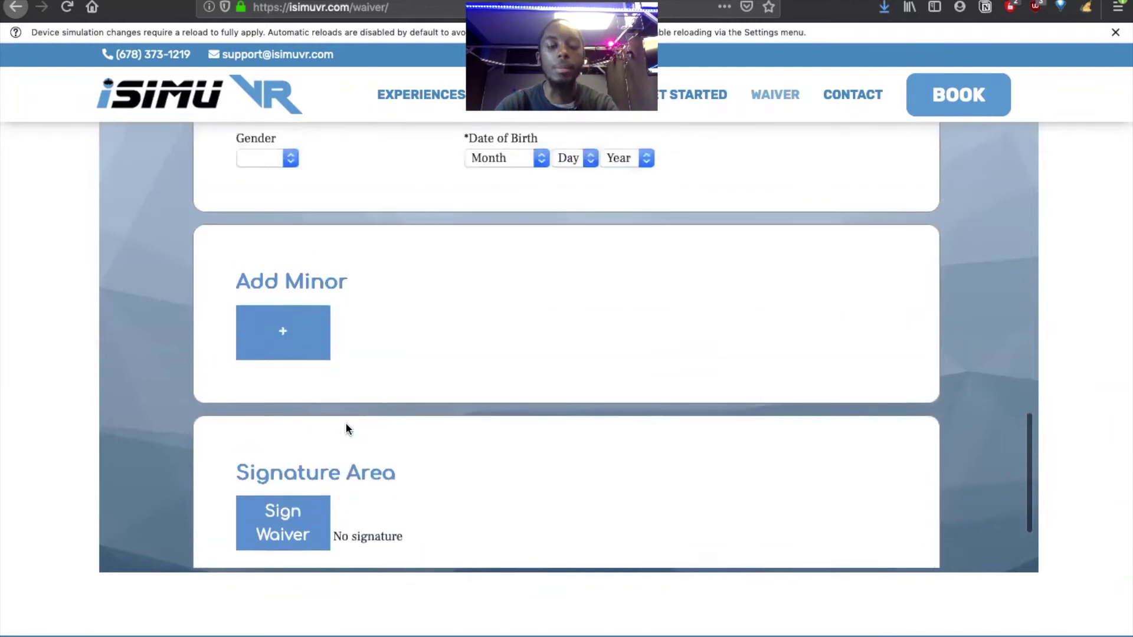
{"action": "scroll", "coordinate": [346, 425], "scroll_direction": "down", "scroll_amount": 3}
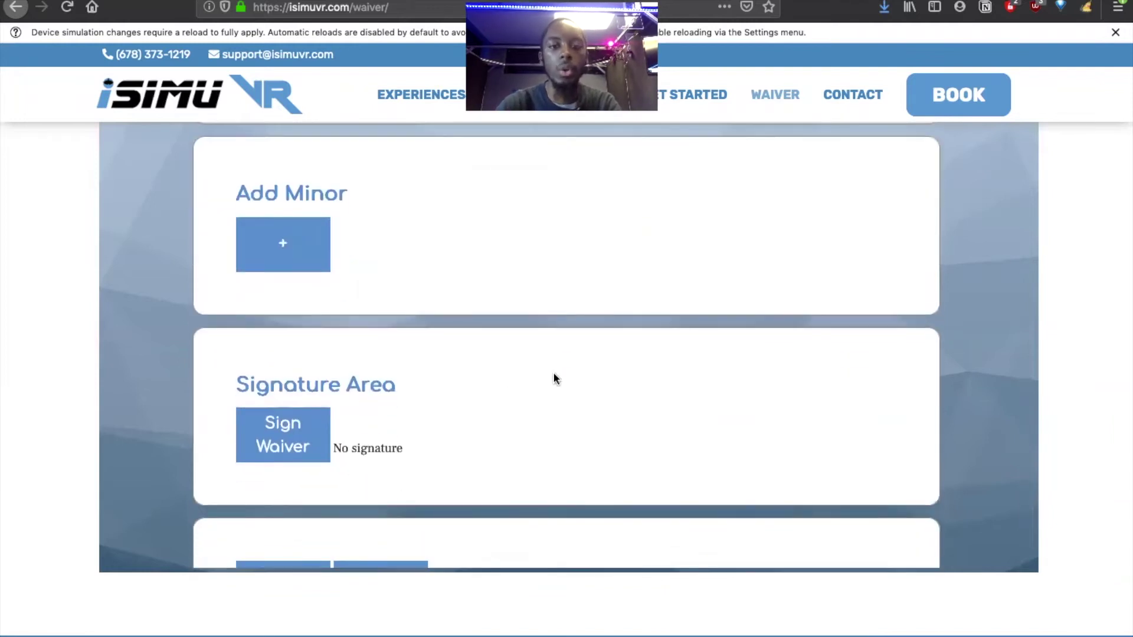
{"action": "scroll", "coordinate": [554, 374], "scroll_direction": "up", "scroll_amount": 4}
{"action": "scroll", "coordinate": [856, 259], "scroll_direction": "up", "scroll_amount": 2}
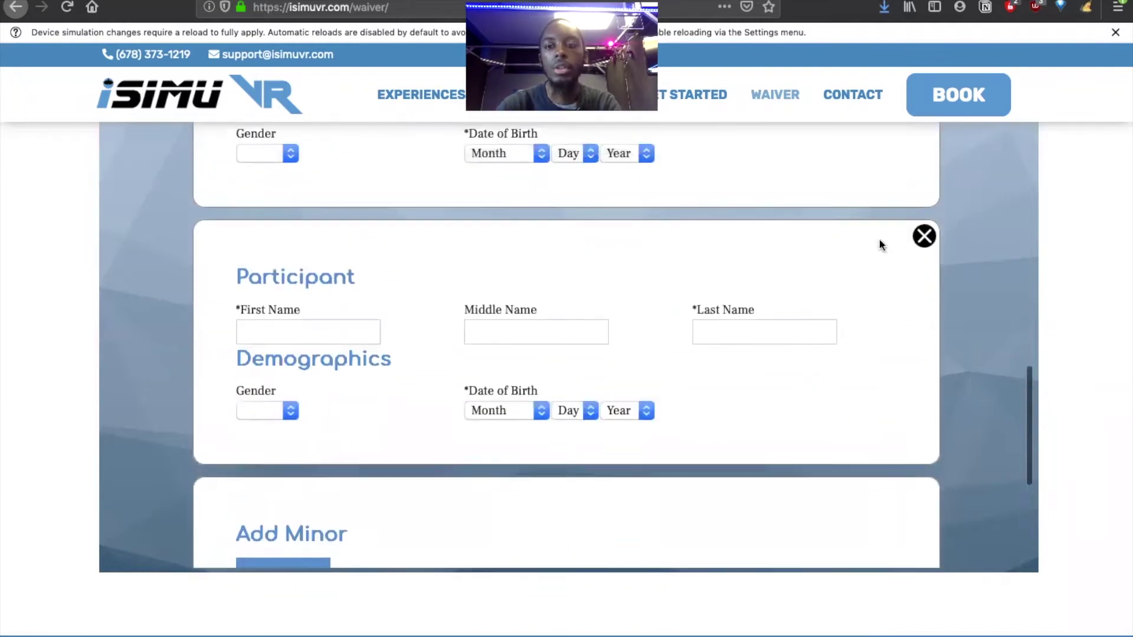
Remove the five added Participant cards using each card's X
{"action": "left_click", "coordinate": [923, 236]}
{"action": "scroll", "coordinate": [922, 236], "scroll_direction": "up", "scroll_amount": 4}
{"action": "left_click", "coordinate": [923, 206]}
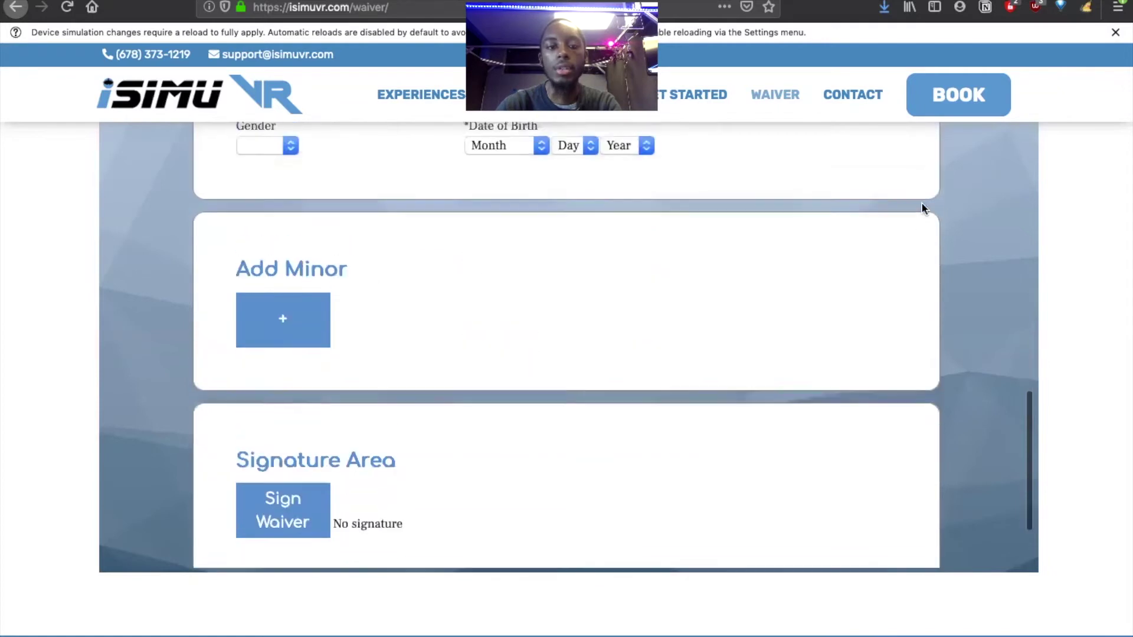
{"action": "scroll", "coordinate": [922, 207], "scroll_direction": "up", "scroll_amount": 4}
{"action": "left_click", "coordinate": [925, 227]}
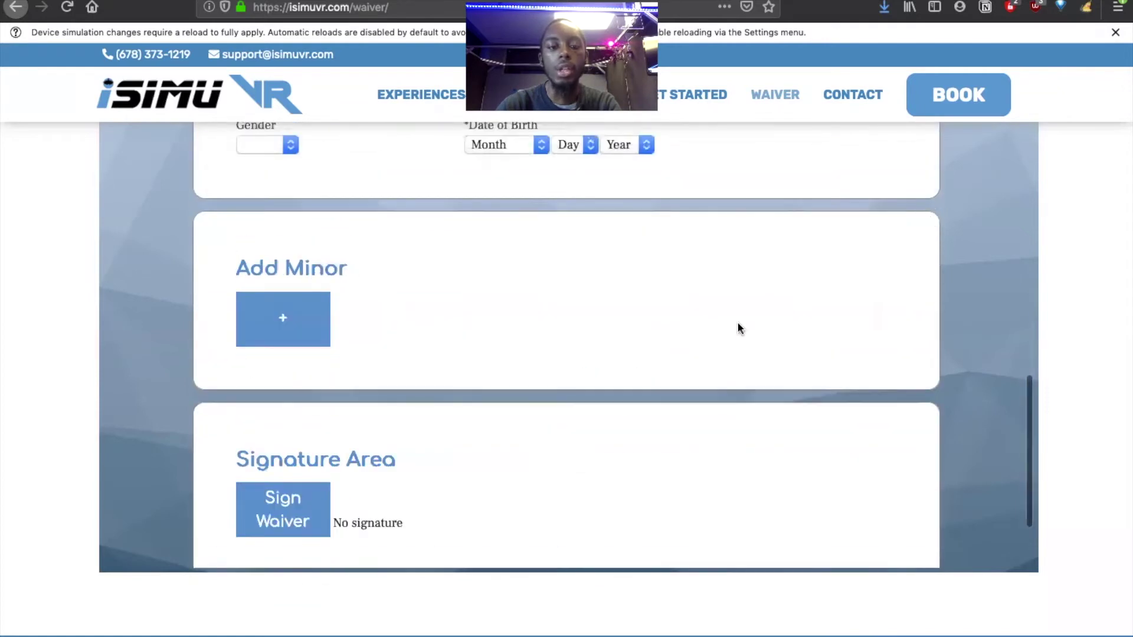
{"action": "scroll", "coordinate": [738, 322], "scroll_direction": "up", "scroll_amount": 4}
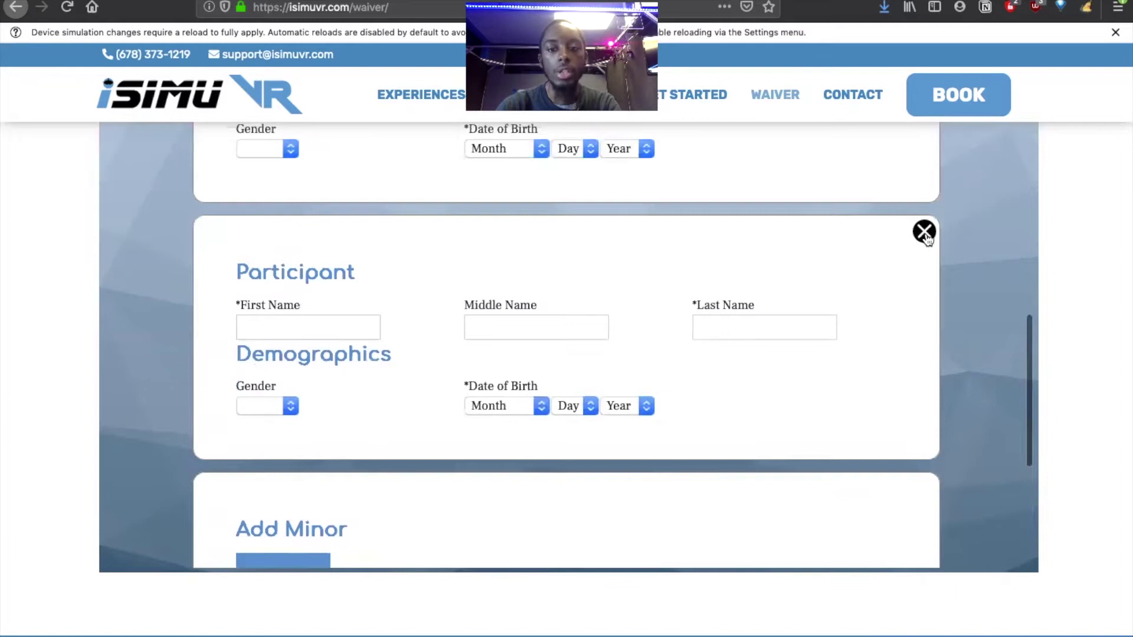
{"action": "left_click", "coordinate": [924, 227]}
{"action": "scroll", "coordinate": [655, 295], "scroll_direction": "up", "scroll_amount": 4}
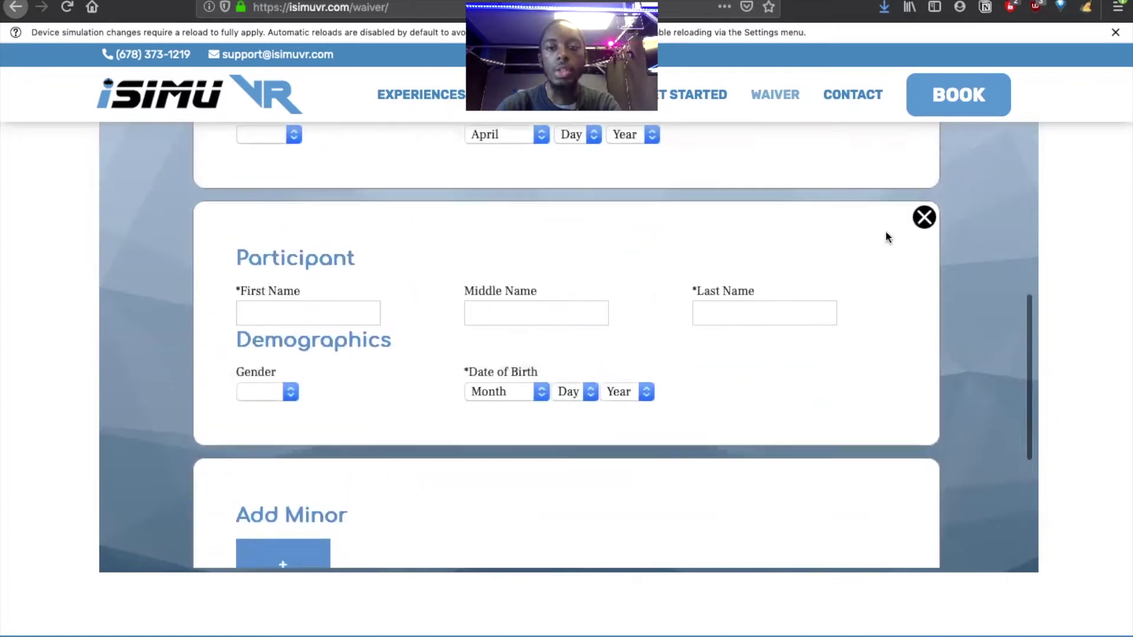
{"action": "left_click", "coordinate": [923, 218]}
{"action": "scroll", "coordinate": [774, 254], "scroll_direction": "up", "scroll_amount": 6}
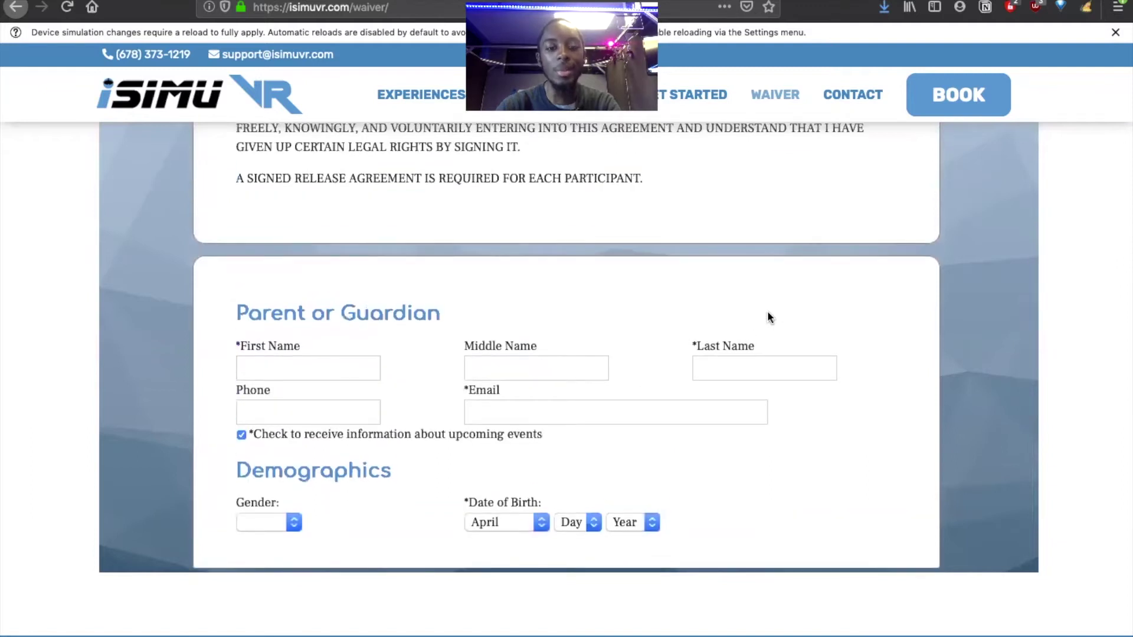
Scroll the waiver back to the top and switch to the Figma desktop with Ctrl+Left
{"action": "scroll", "coordinate": [768, 318], "scroll_direction": "down", "scroll_amount": 2}
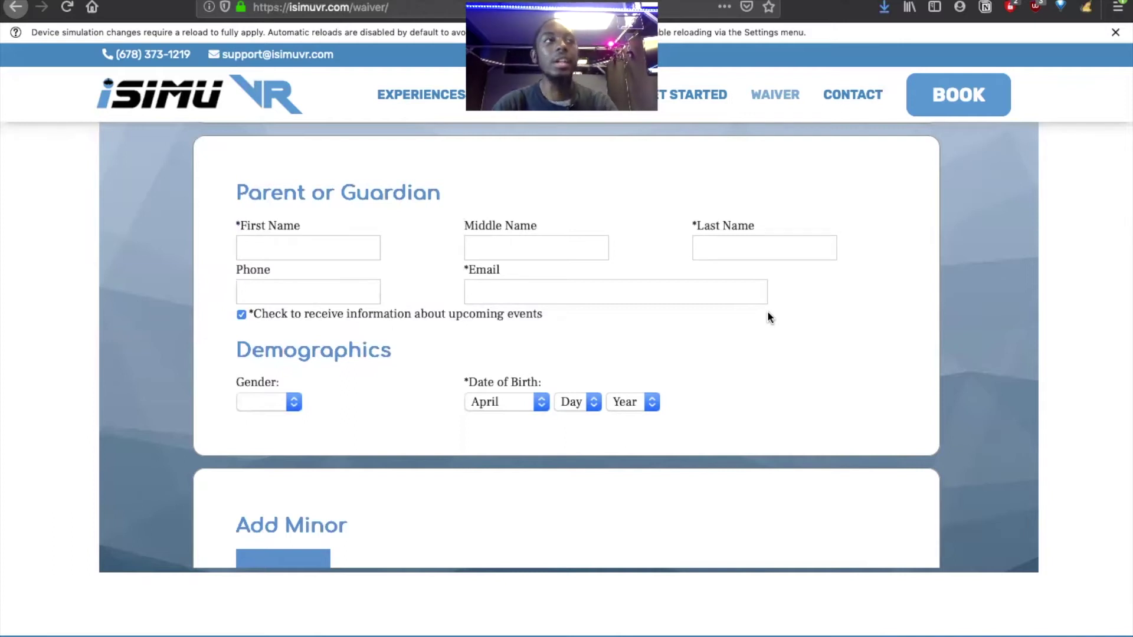
{"action": "scroll", "coordinate": [767, 317], "scroll_direction": "up", "scroll_amount": 10}
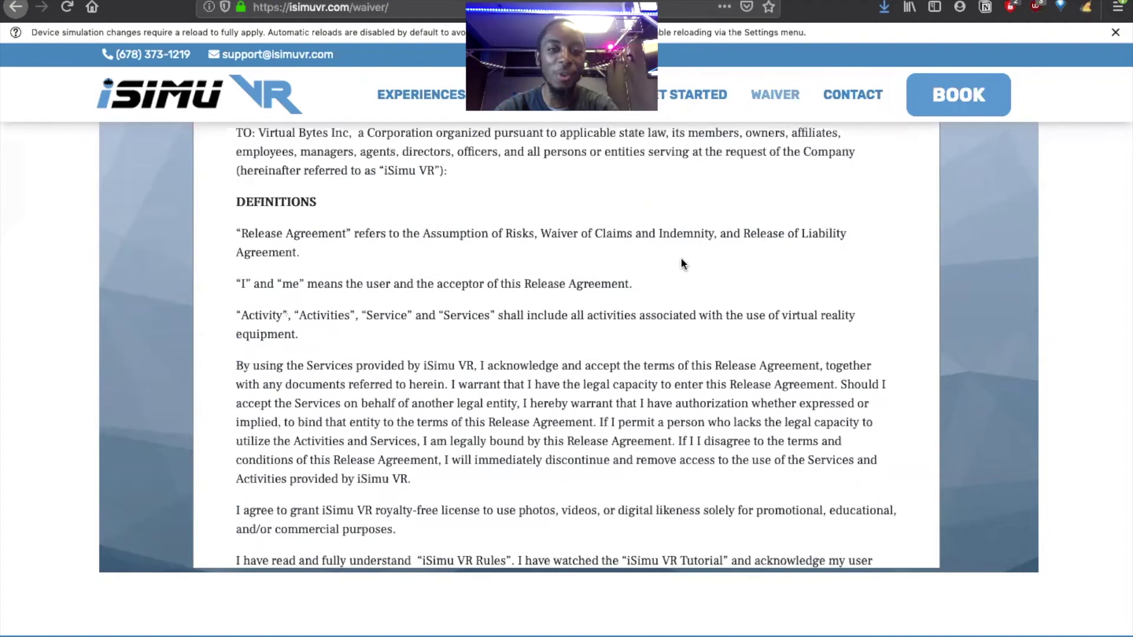
{"action": "scroll", "coordinate": [683, 264], "scroll_direction": "up", "scroll_amount": 7}
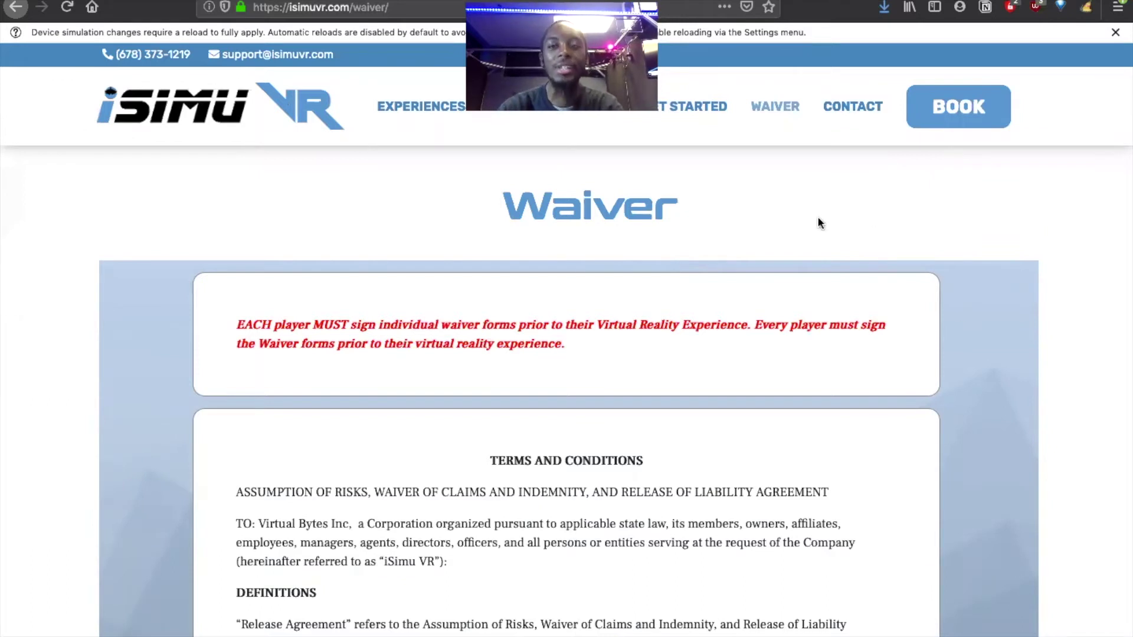
{"action": "key", "text": "ctrl+Left"}
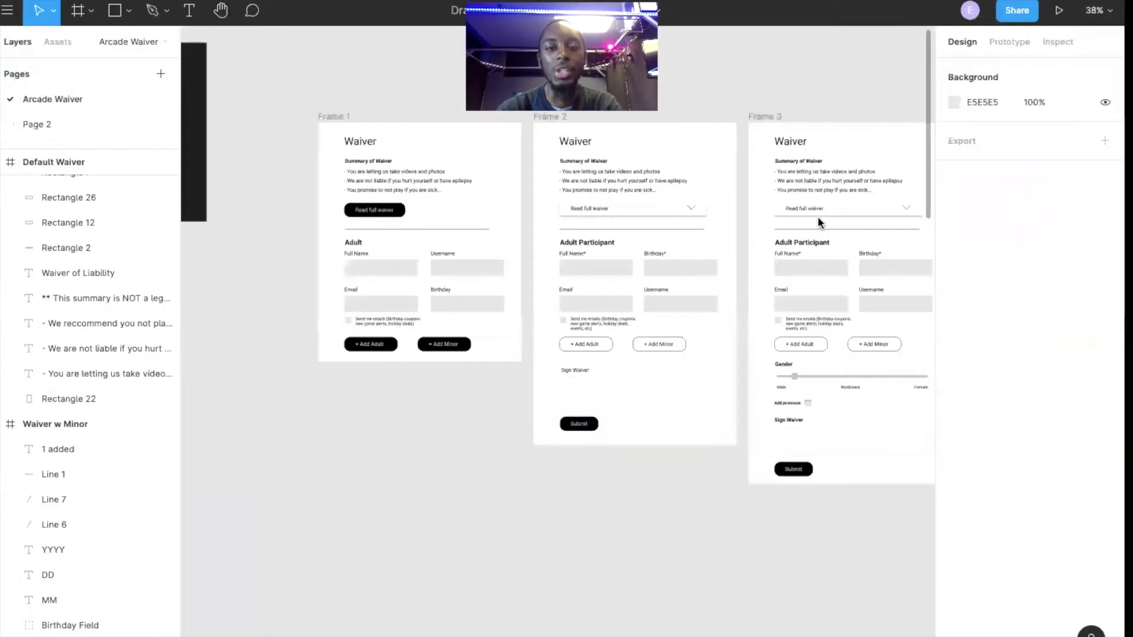
{"action": "scroll", "coordinate": [496, 229], "scroll_direction": "up", "scroll_amount": 3}
{"action": "scroll", "coordinate": [496, 229], "scroll_direction": "right", "scroll_amount": 3}
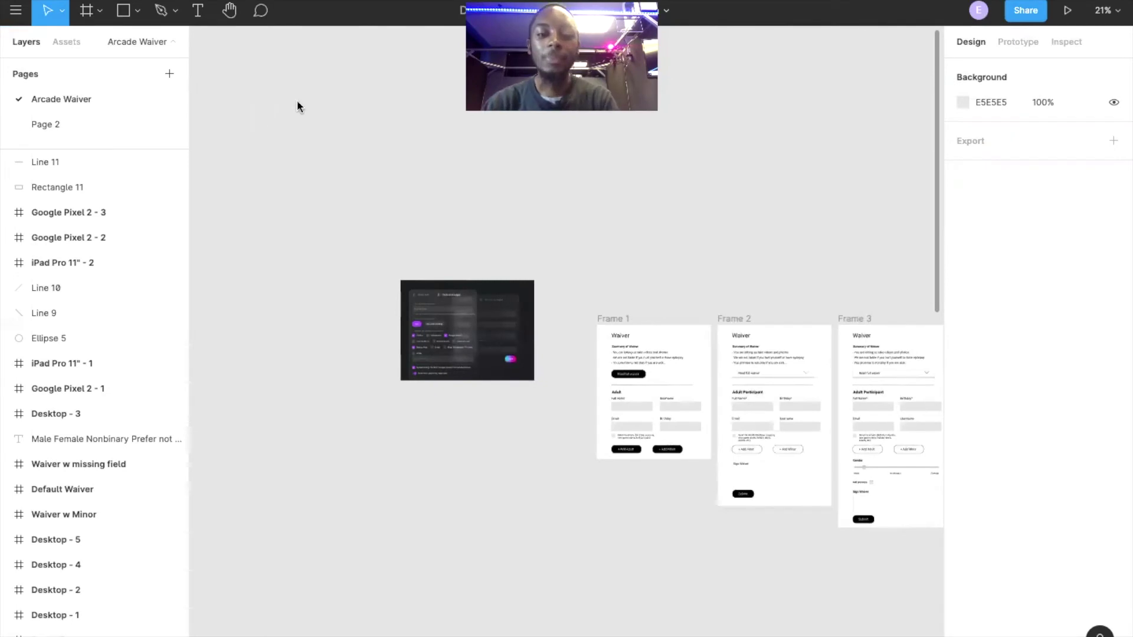
Zoom and pan around the dark Stats and Legal form design
{"action": "scroll", "coordinate": [459, 336], "scroll_direction": "up", "scroll_amount": 3}
{"action": "scroll", "coordinate": [460, 335], "scroll_direction": "up", "scroll_amount": 10}
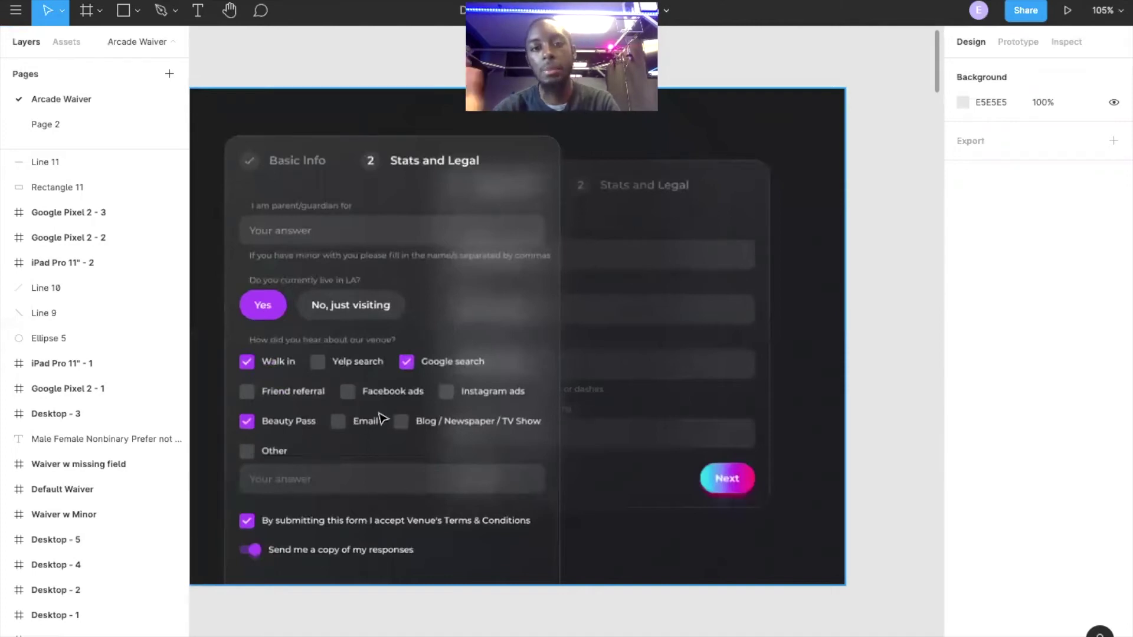
{"action": "scroll", "coordinate": [381, 418], "scroll_direction": "down", "scroll_amount": 1}
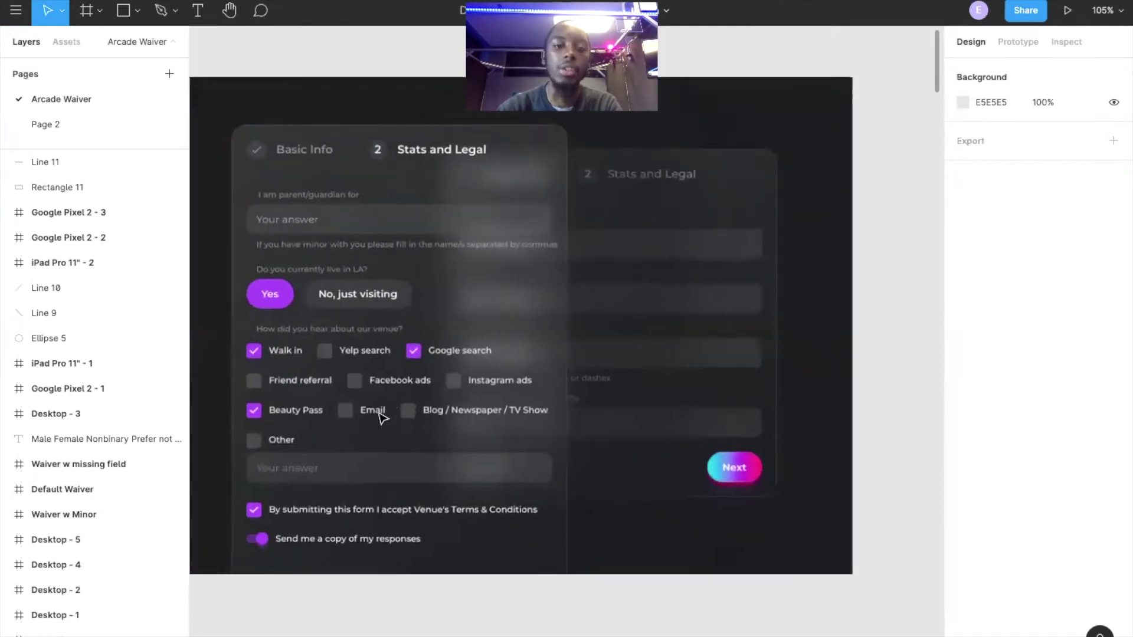
{"action": "scroll", "coordinate": [381, 418], "scroll_direction": "down", "scroll_amount": 2}
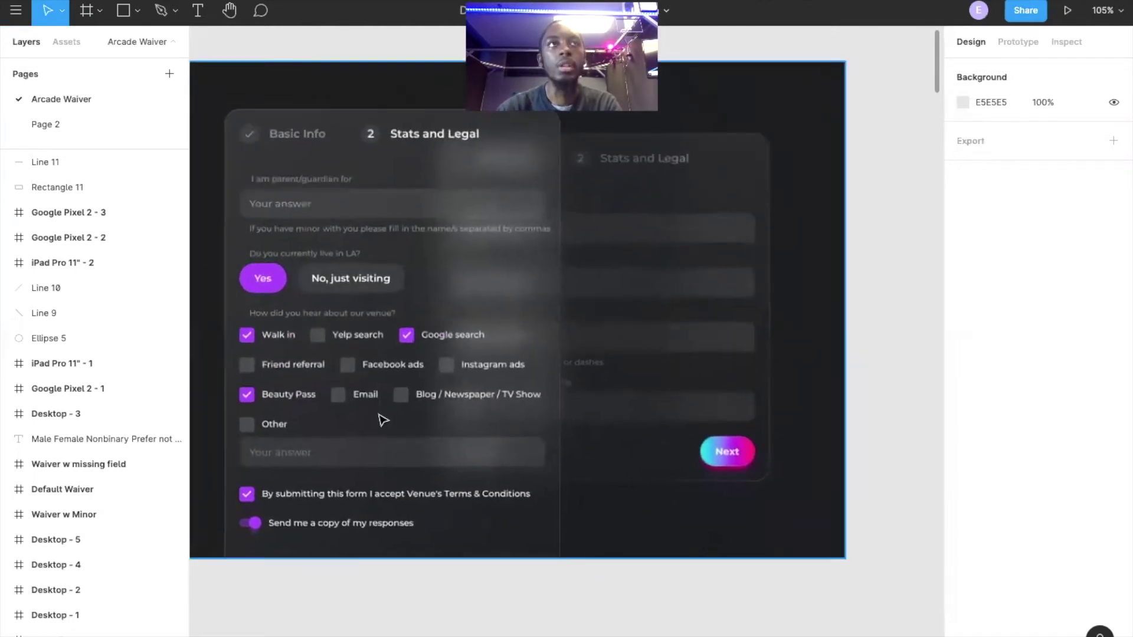
{"action": "scroll", "coordinate": [383, 419], "scroll_direction": "down", "scroll_amount": 3}
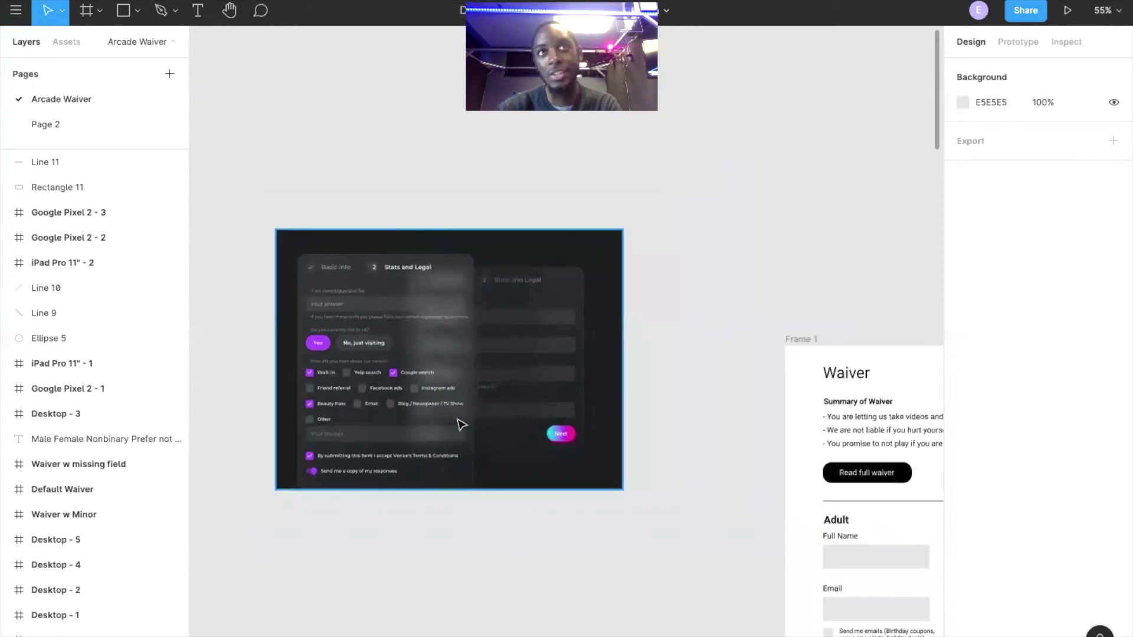
{"action": "scroll", "coordinate": [462, 425], "scroll_direction": "right", "scroll_amount": 5}
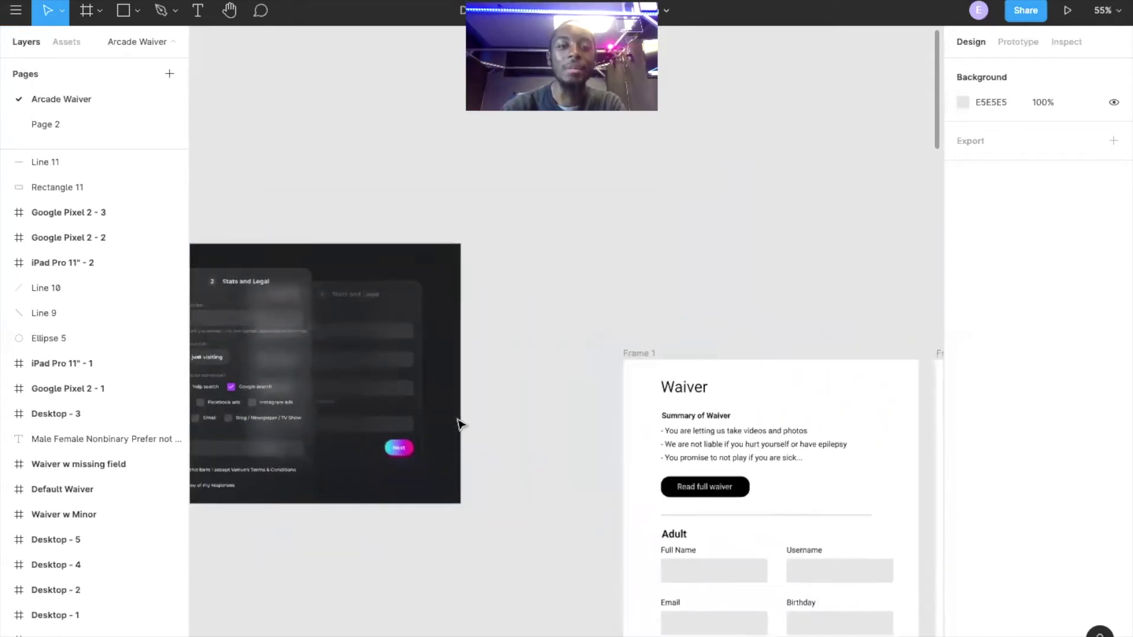
{"action": "scroll", "coordinate": [462, 425], "scroll_direction": "right", "scroll_amount": 2}
{"action": "scroll", "coordinate": [461, 425], "scroll_direction": "left", "scroll_amount": 5}
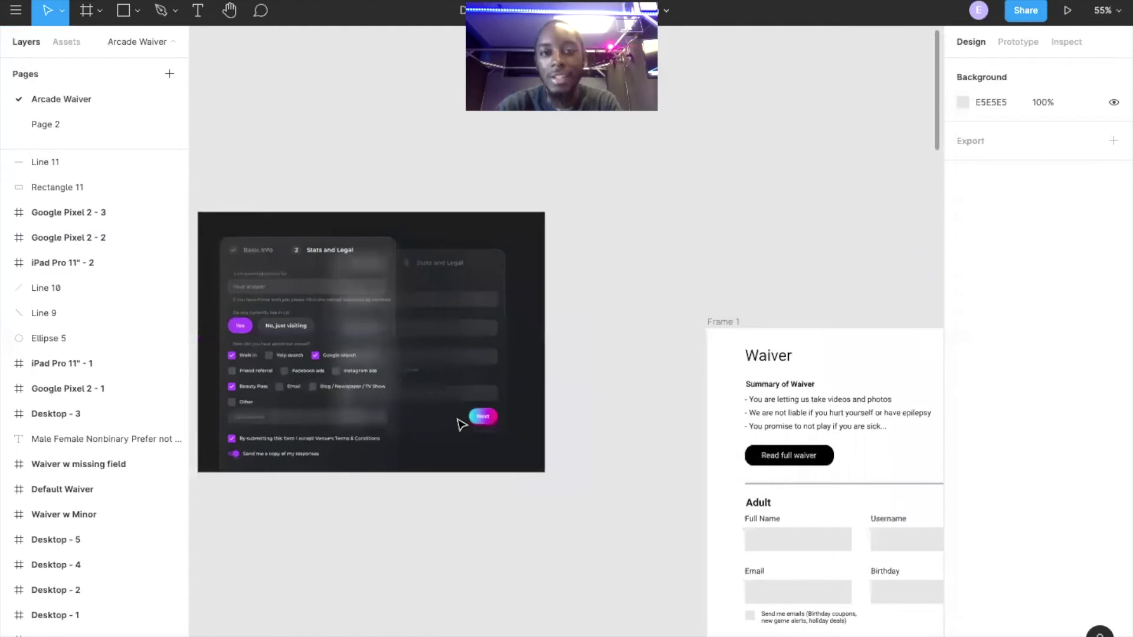
{"action": "scroll", "coordinate": [462, 424], "scroll_direction": "left", "scroll_amount": 3}
{"action": "scroll", "coordinate": [461, 425], "scroll_direction": "up", "scroll_amount": 2}
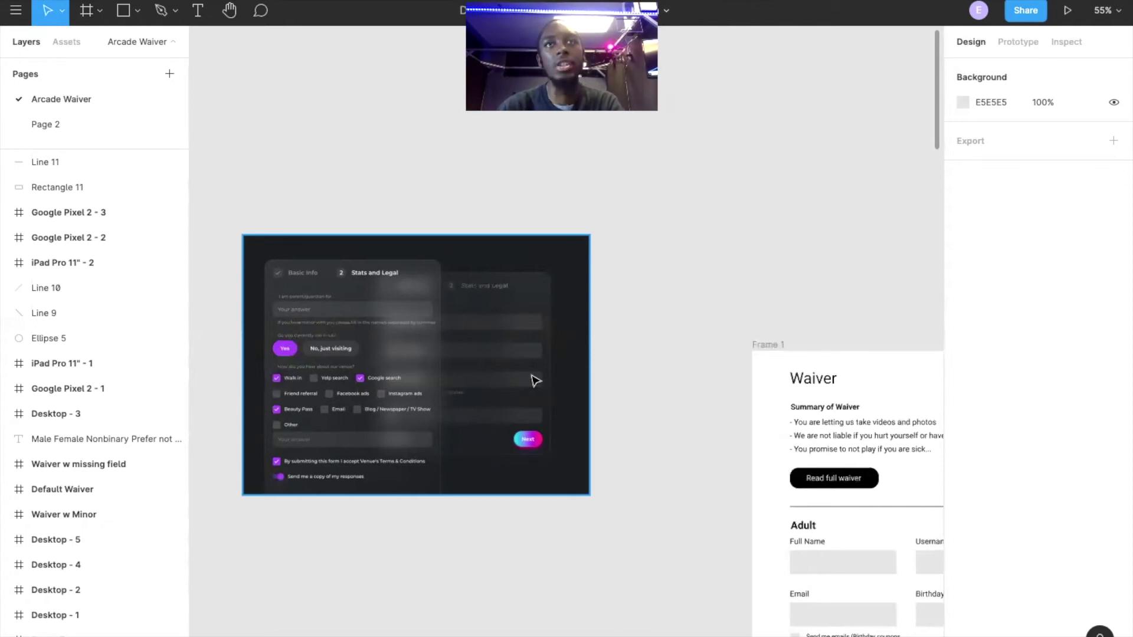
Zoom out and pan right until Frame 1's white Waiver mockup with Adult fields is in view
{"action": "scroll", "coordinate": [536, 381], "scroll_direction": "right", "scroll_amount": 2}
{"action": "scroll", "coordinate": [536, 380], "scroll_direction": "up", "scroll_amount": 1}
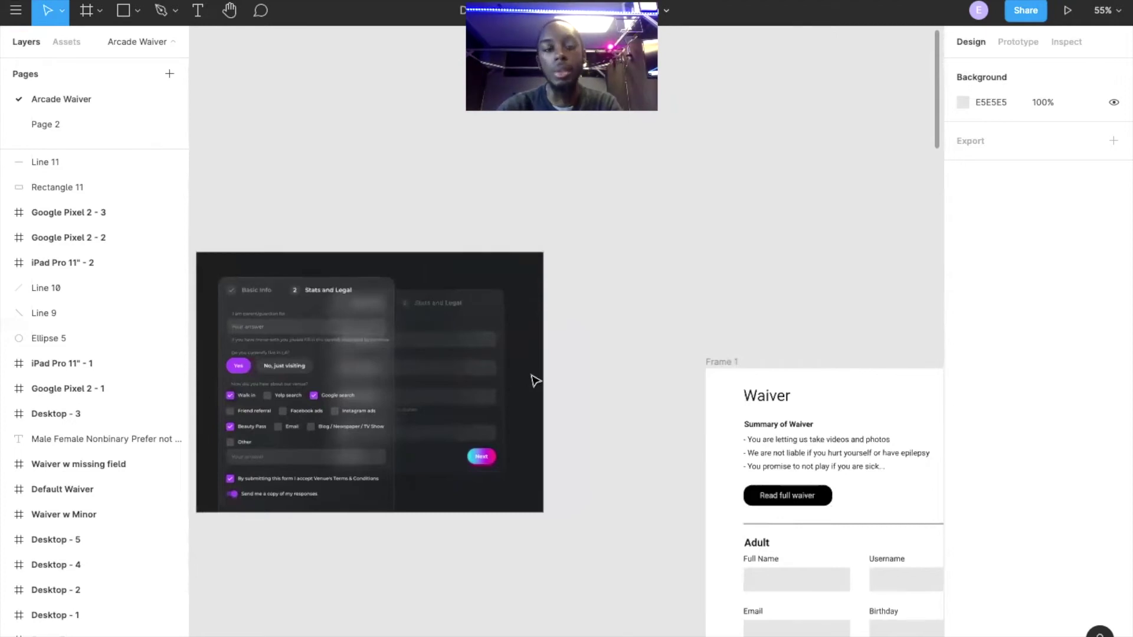
{"action": "scroll", "coordinate": [535, 381], "scroll_direction": "left", "scroll_amount": 1}
{"action": "scroll", "coordinate": [536, 381], "scroll_direction": "down", "scroll_amount": 1}
{"action": "scroll", "coordinate": [536, 381], "scroll_direction": "down", "scroll_amount": 2}
{"action": "scroll", "coordinate": [535, 381], "scroll_direction": "left", "scroll_amount": 1}
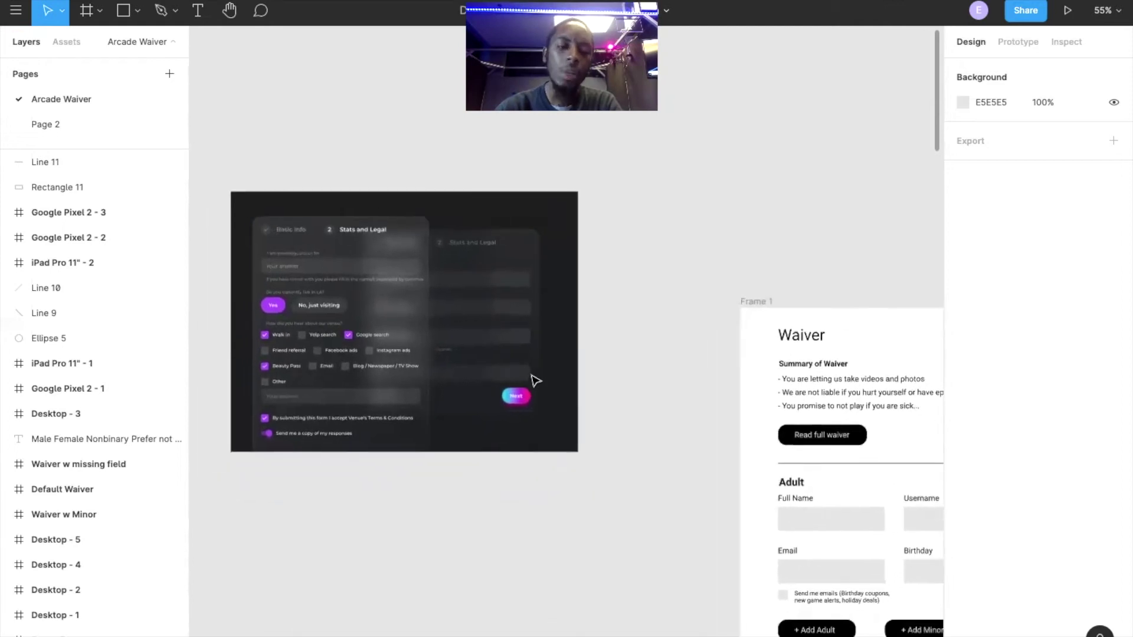
{"action": "scroll", "coordinate": [324, 345], "scroll_direction": "up", "scroll_amount": 5}
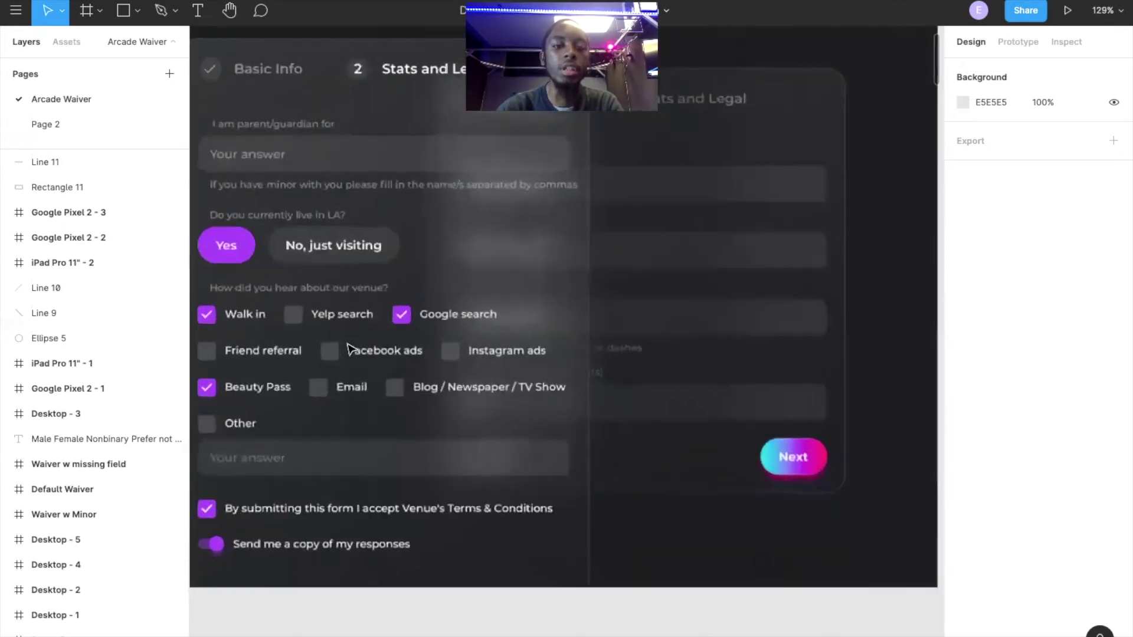
{"action": "scroll", "coordinate": [348, 346], "scroll_direction": "down", "scroll_amount": 5}
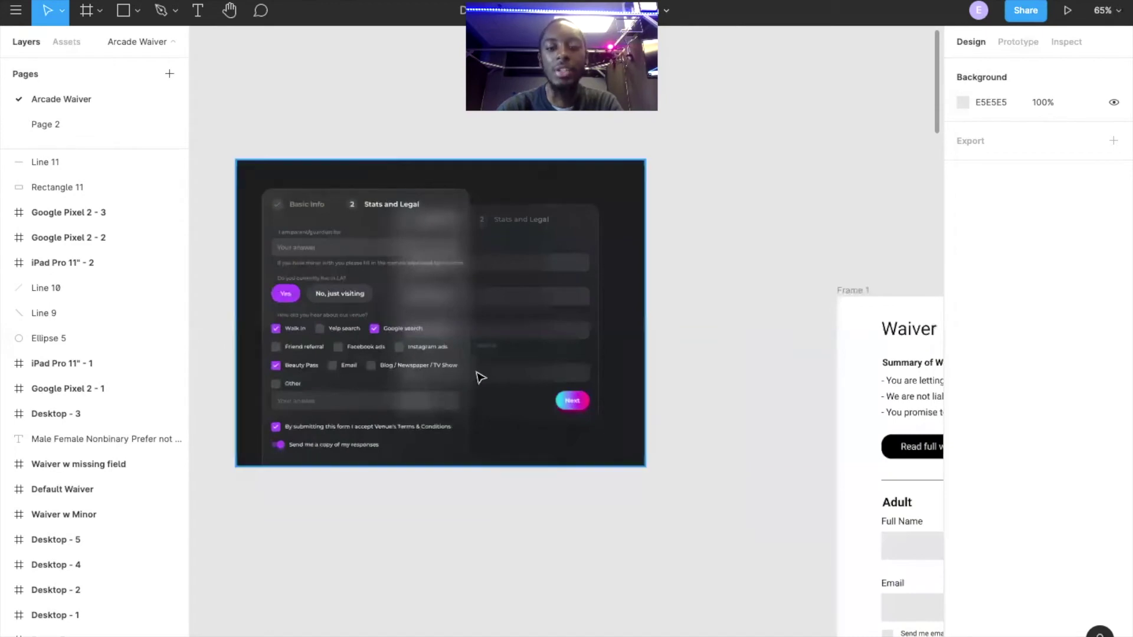
{"action": "scroll", "coordinate": [481, 378], "scroll_direction": "down", "scroll_amount": 1}
{"action": "scroll", "coordinate": [481, 378], "scroll_direction": "right", "scroll_amount": 1}
{"action": "scroll", "coordinate": [481, 378], "scroll_direction": "right", "scroll_amount": 8}
{"action": "scroll", "coordinate": [481, 378], "scroll_direction": "down", "scroll_amount": 1}
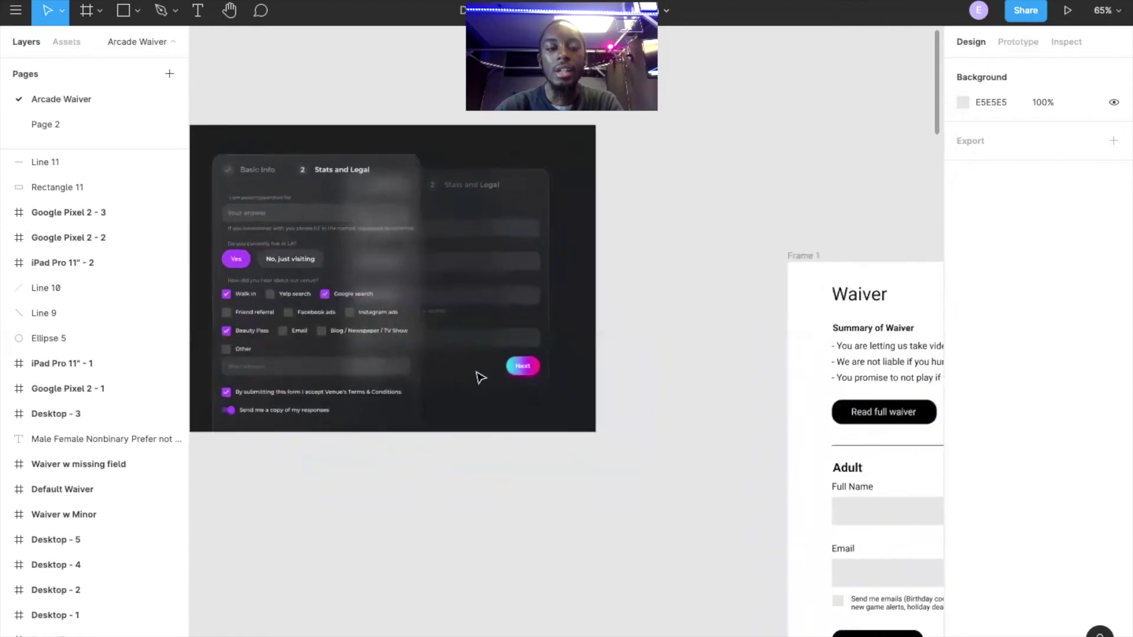
{"action": "scroll", "coordinate": [479, 377], "scroll_direction": "left", "scroll_amount": 8}
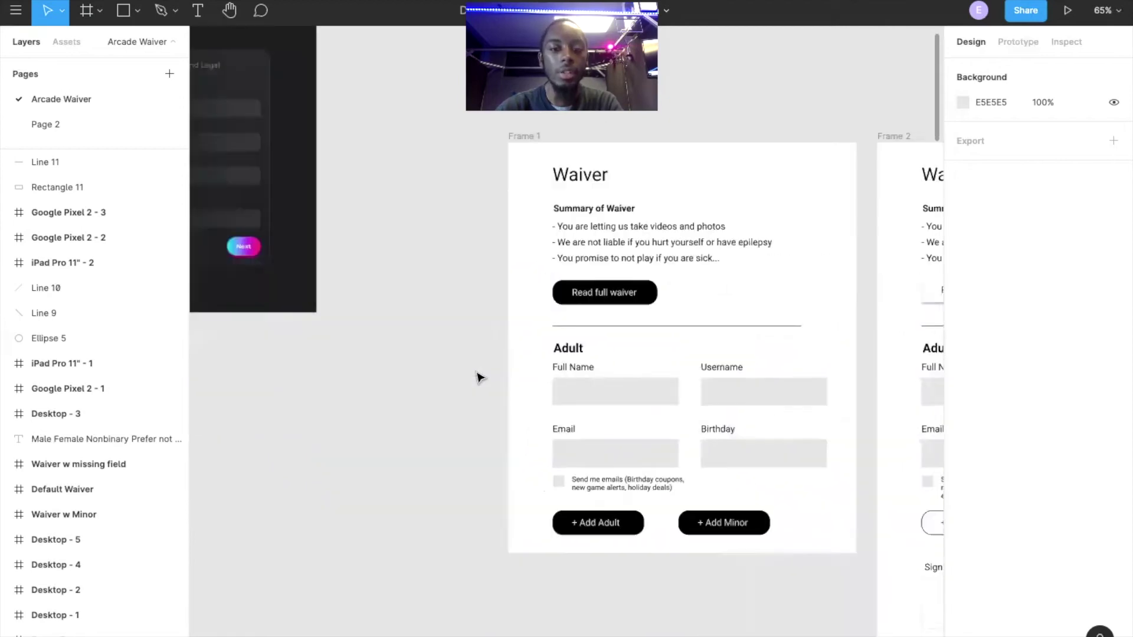
Pan across Frame 1's Adult waiver and Frame 2's Adult Participant version
{"action": "scroll", "coordinate": [413, 330], "scroll_direction": "up", "scroll_amount": 1}
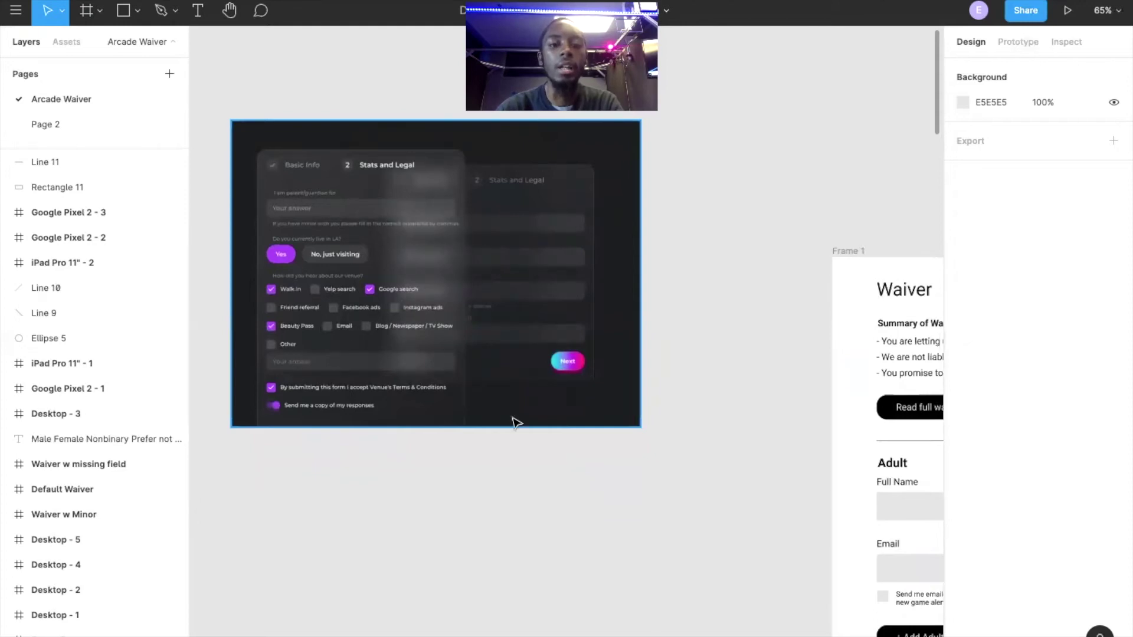
{"action": "scroll", "coordinate": [502, 538], "scroll_direction": "right", "scroll_amount": 2}
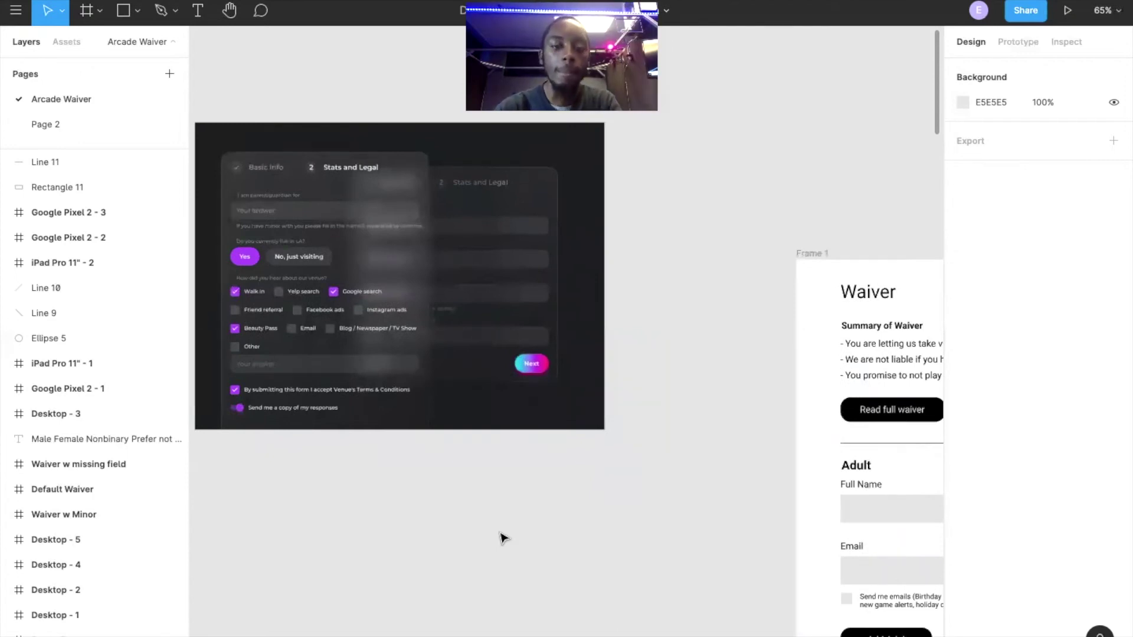
{"action": "scroll", "coordinate": [501, 538], "scroll_direction": "right", "scroll_amount": 15}
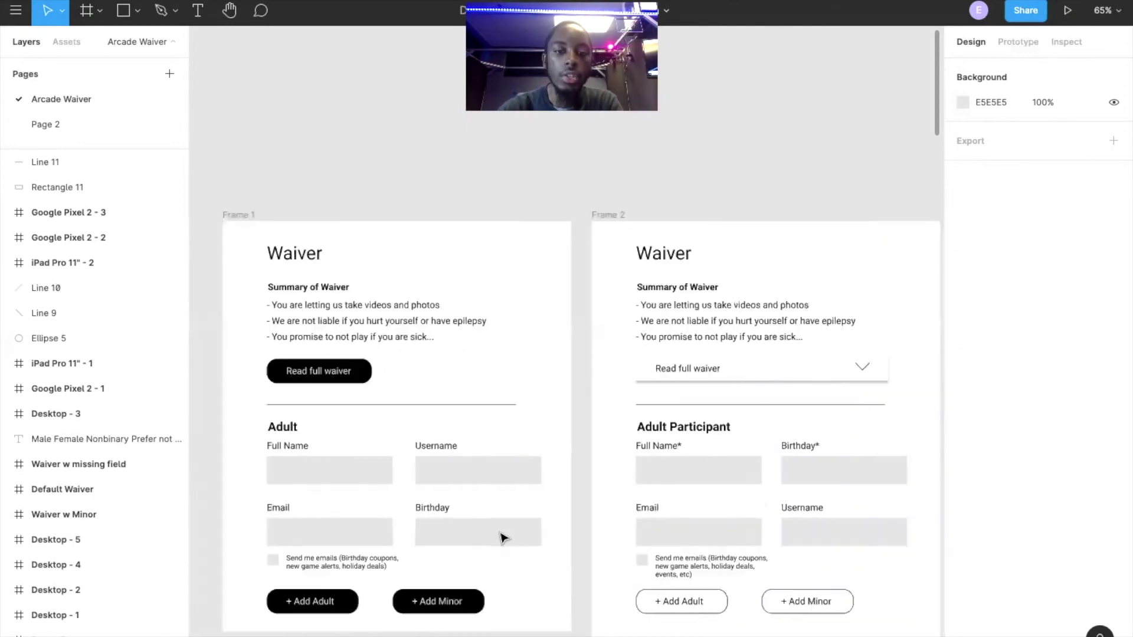
{"action": "scroll", "coordinate": [501, 538], "scroll_direction": "left", "scroll_amount": 3}
{"action": "scroll", "coordinate": [503, 537], "scroll_direction": "down", "scroll_amount": 4}
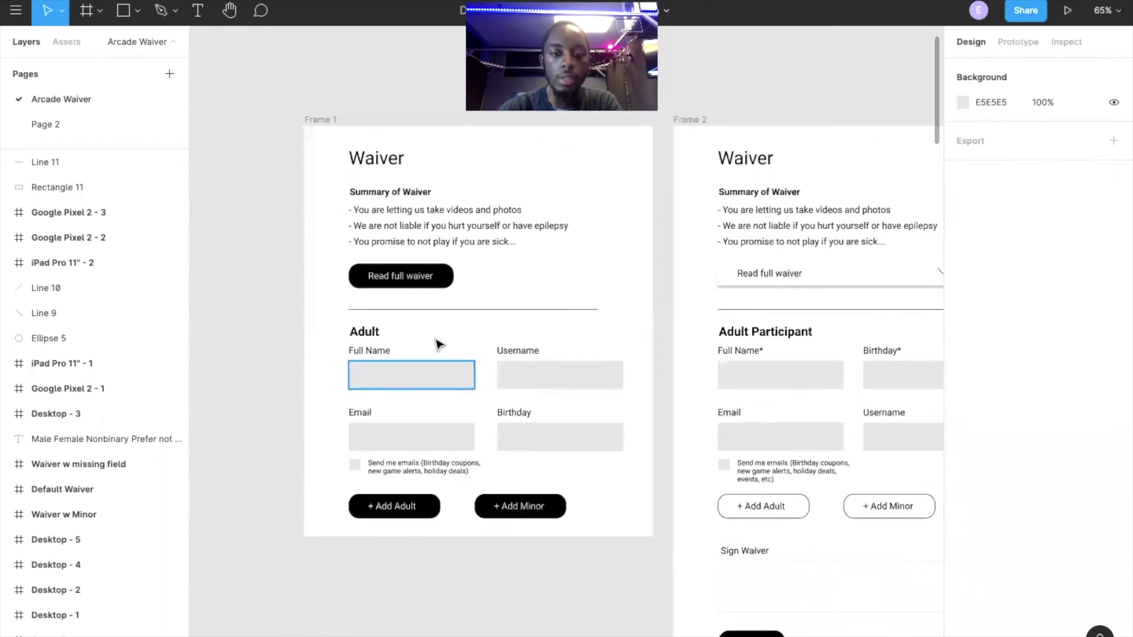
{"action": "scroll", "coordinate": [627, 493], "scroll_direction": "right", "scroll_amount": 4}
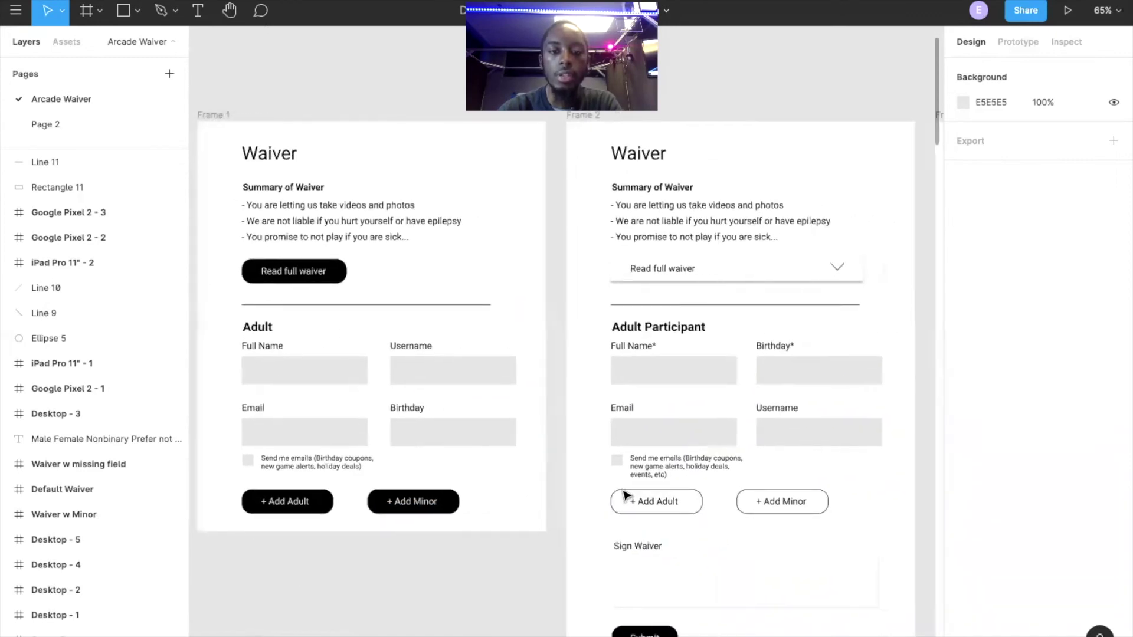
{"action": "scroll", "coordinate": [624, 491], "scroll_direction": "right", "scroll_amount": 1}
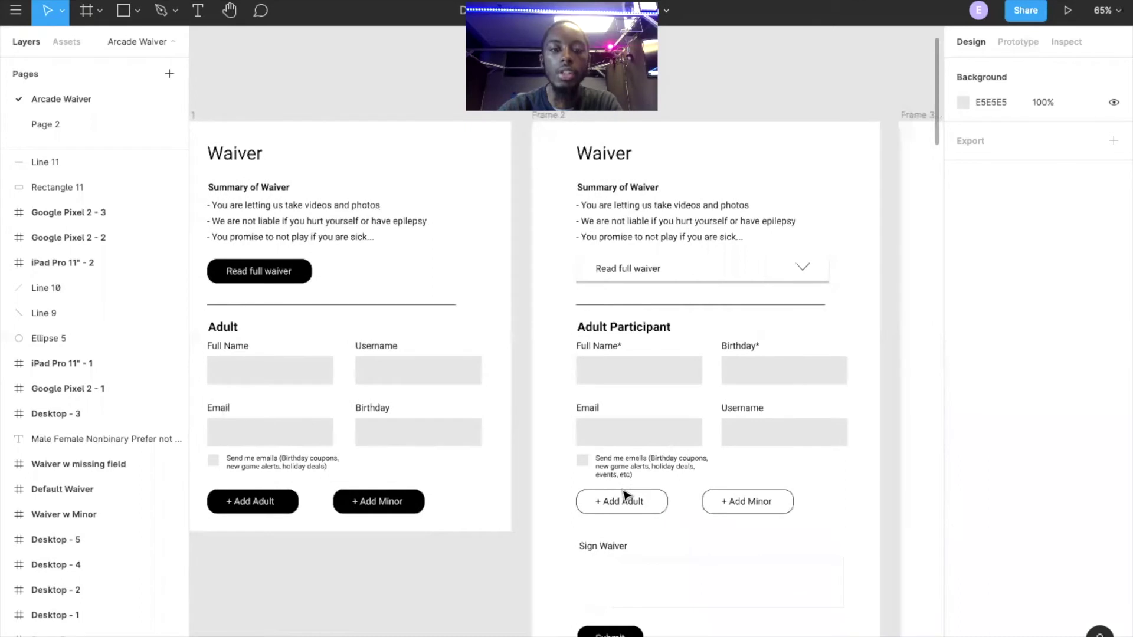
{"action": "scroll", "coordinate": [625, 493], "scroll_direction": "left", "scroll_amount": 5}
{"action": "scroll", "coordinate": [624, 483], "scroll_direction": "up", "scroll_amount": 1}
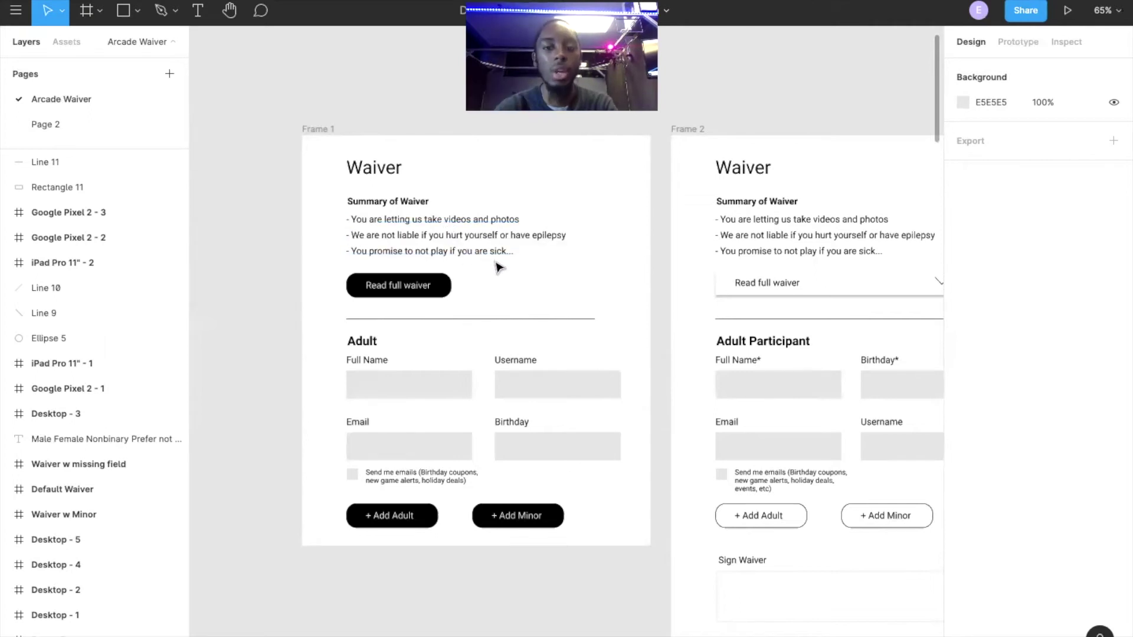
Pan onward past the frames toward empty canvas
{"action": "scroll", "coordinate": [498, 267], "scroll_direction": "right", "scroll_amount": 2}
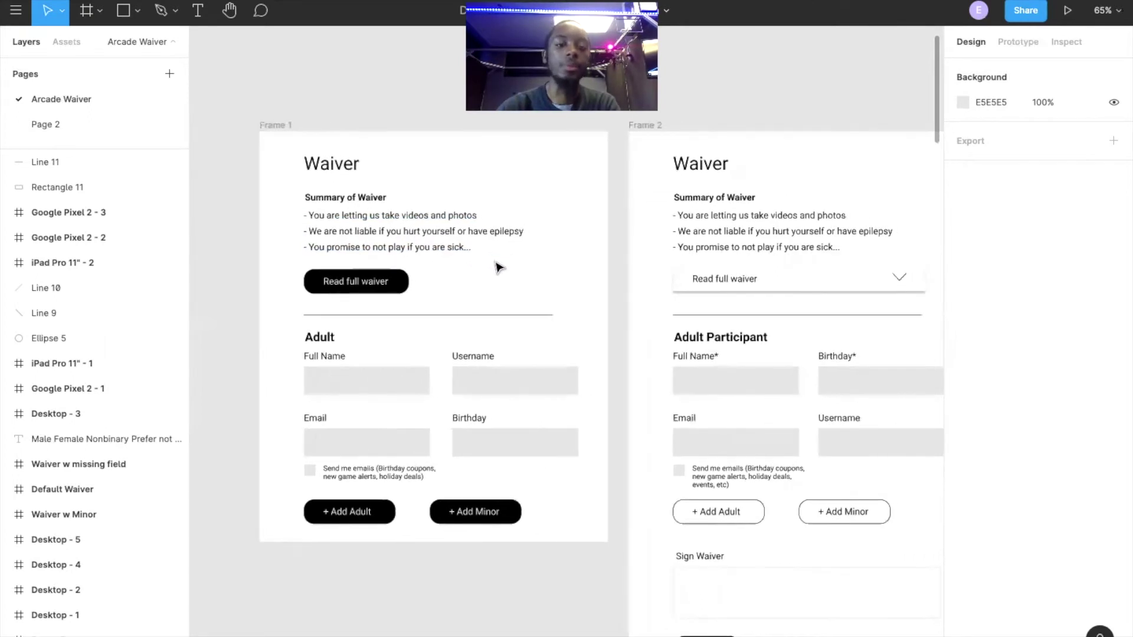
{"action": "scroll", "coordinate": [498, 267], "scroll_direction": "right", "scroll_amount": 1}
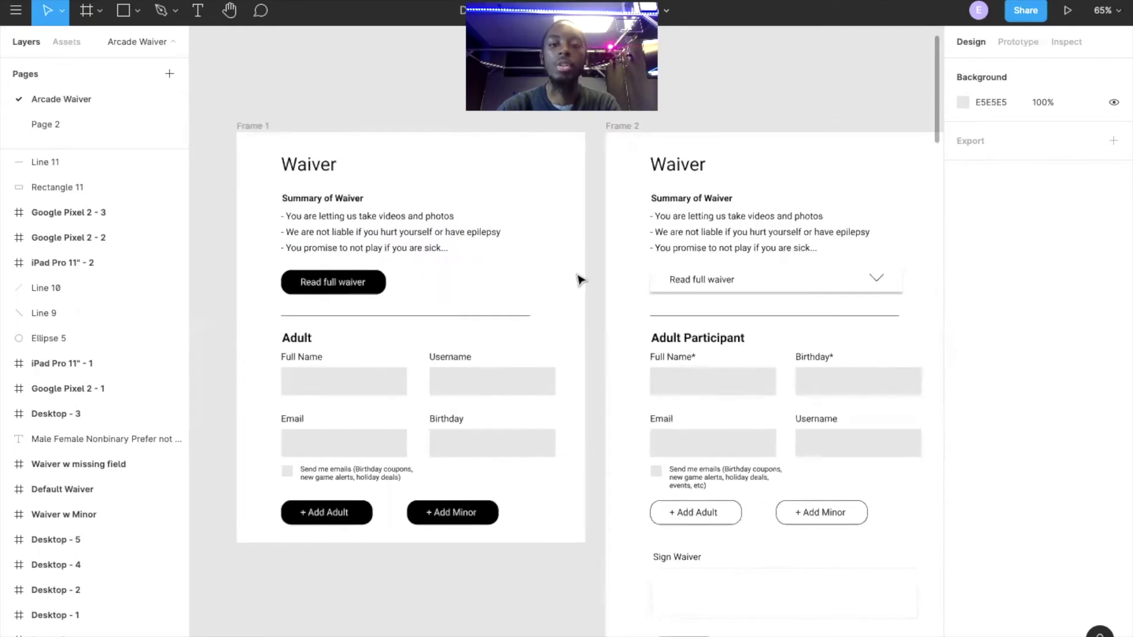
{"action": "scroll", "coordinate": [693, 325], "scroll_direction": "right", "scroll_amount": 10}
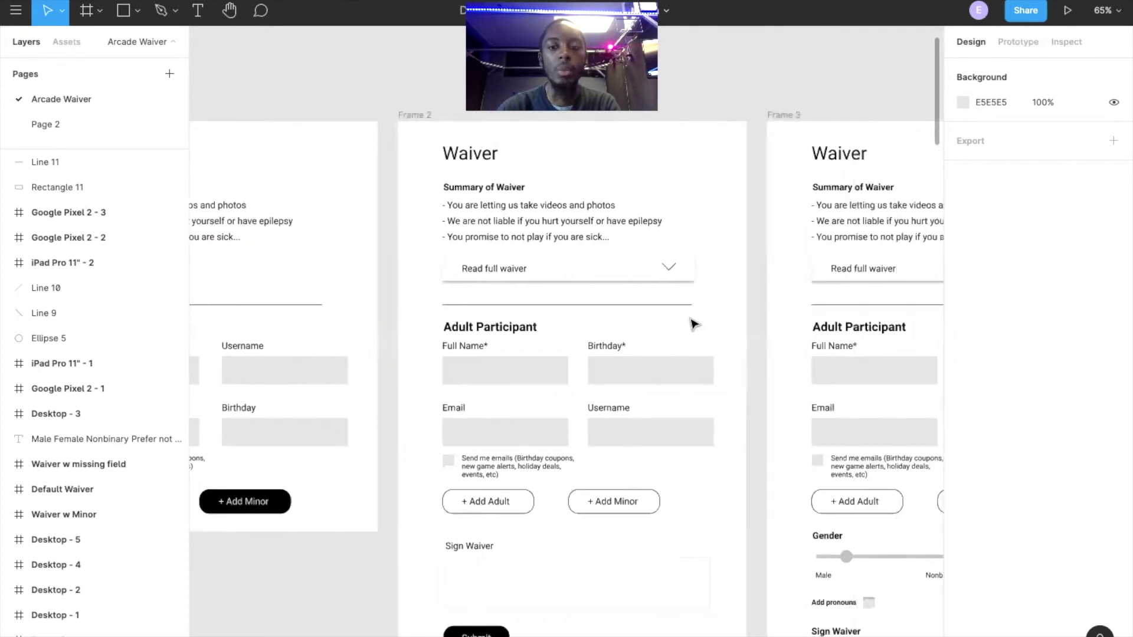
{"action": "scroll", "coordinate": [470, 291], "scroll_direction": "left", "scroll_amount": 12}
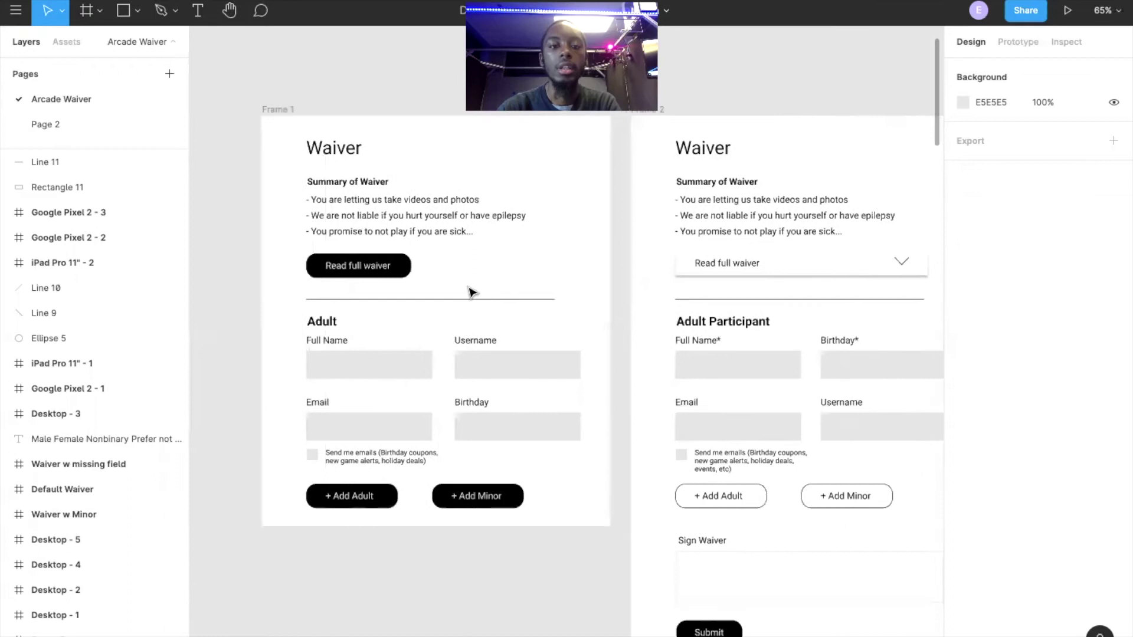
{"action": "scroll", "coordinate": [522, 287], "scroll_direction": "right", "scroll_amount": 10}
Scroll back up from blank canvas and pan right to Frame 2 and Frame 3's Gender slider
{"action": "scroll", "coordinate": [522, 286], "scroll_direction": "down", "scroll_amount": 15}
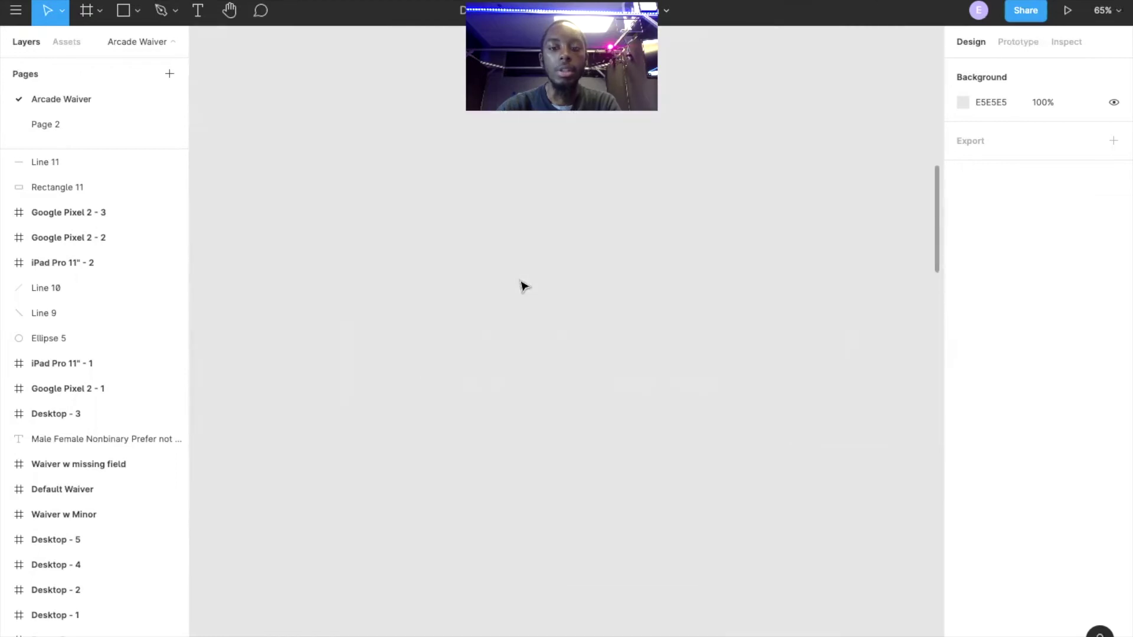
{"action": "scroll", "coordinate": [522, 287], "scroll_direction": "up", "scroll_amount": 15}
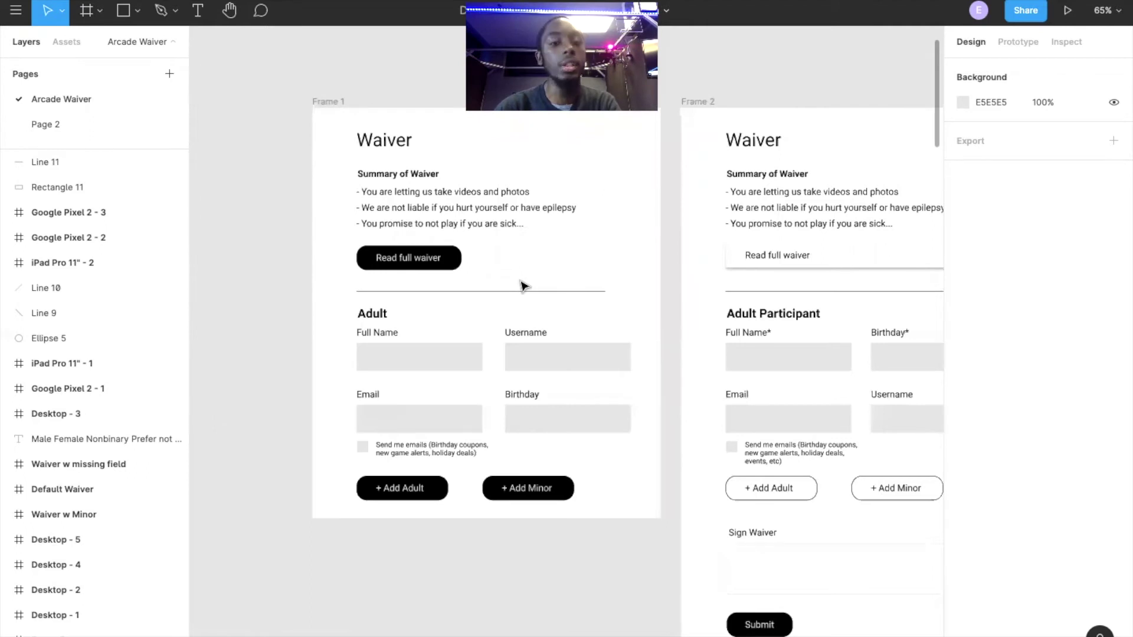
{"action": "scroll", "coordinate": [524, 286], "scroll_direction": "up", "scroll_amount": 1}
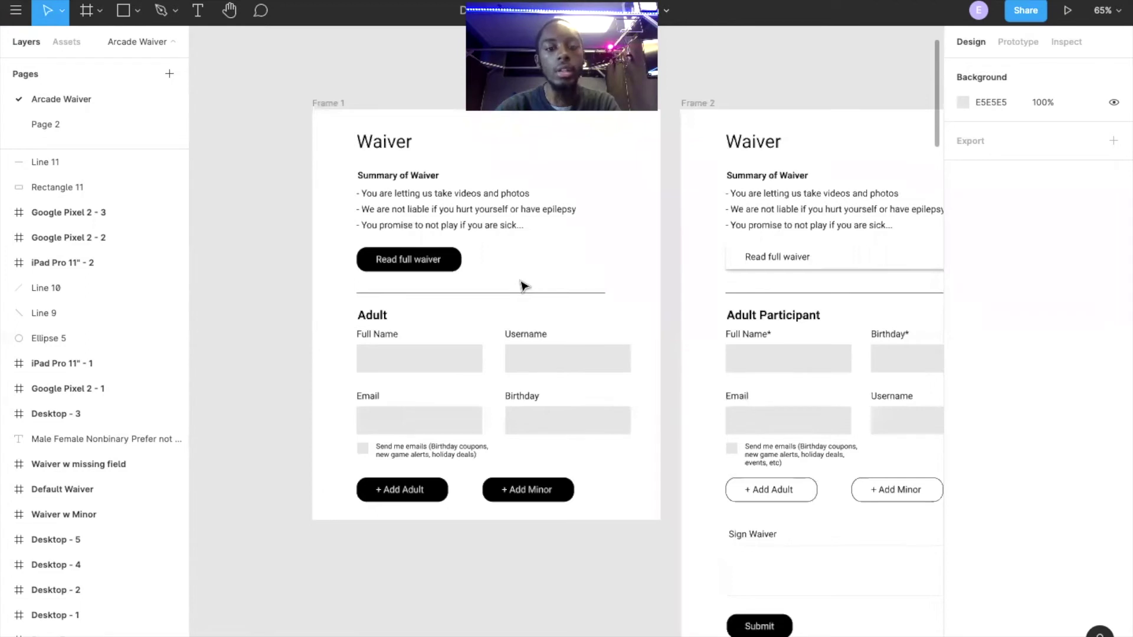
{"action": "scroll", "coordinate": [524, 286], "scroll_direction": "right", "scroll_amount": 1}
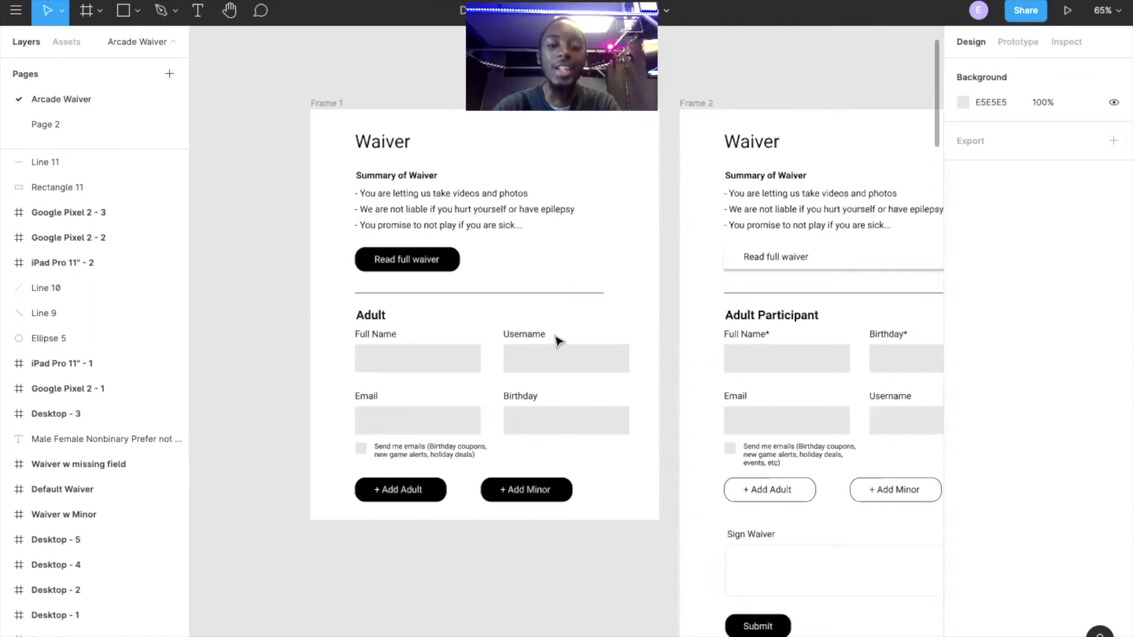
{"action": "scroll", "coordinate": [556, 337], "scroll_direction": "right", "scroll_amount": 5}
{"action": "scroll", "coordinate": [556, 336], "scroll_direction": "down", "scroll_amount": 2}
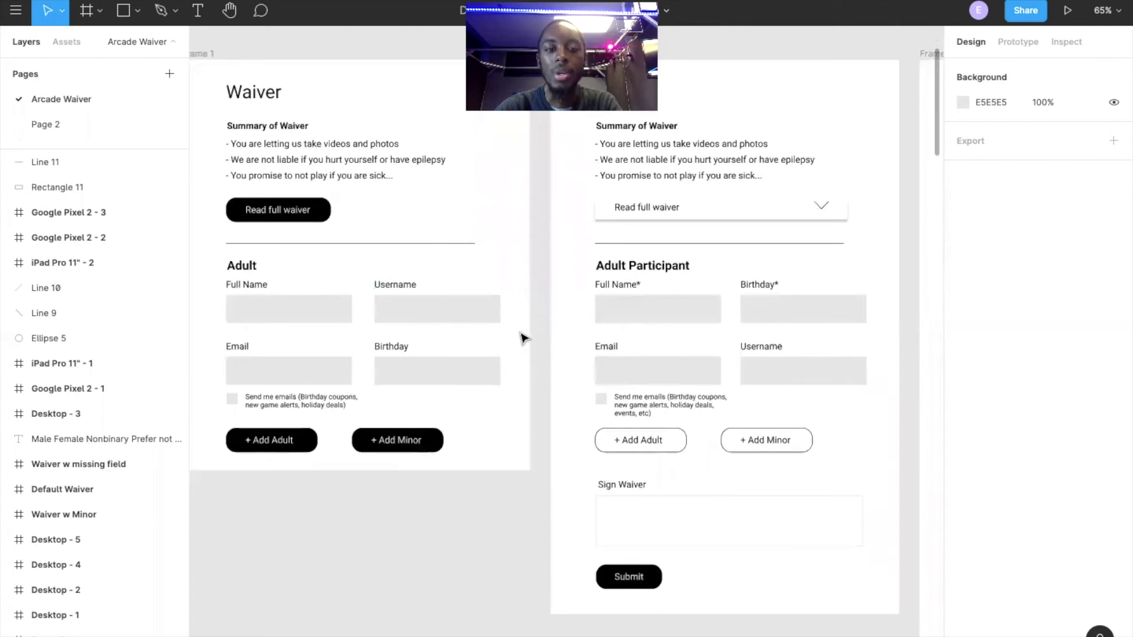
{"action": "scroll", "coordinate": [524, 337], "scroll_direction": "right", "scroll_amount": 5}
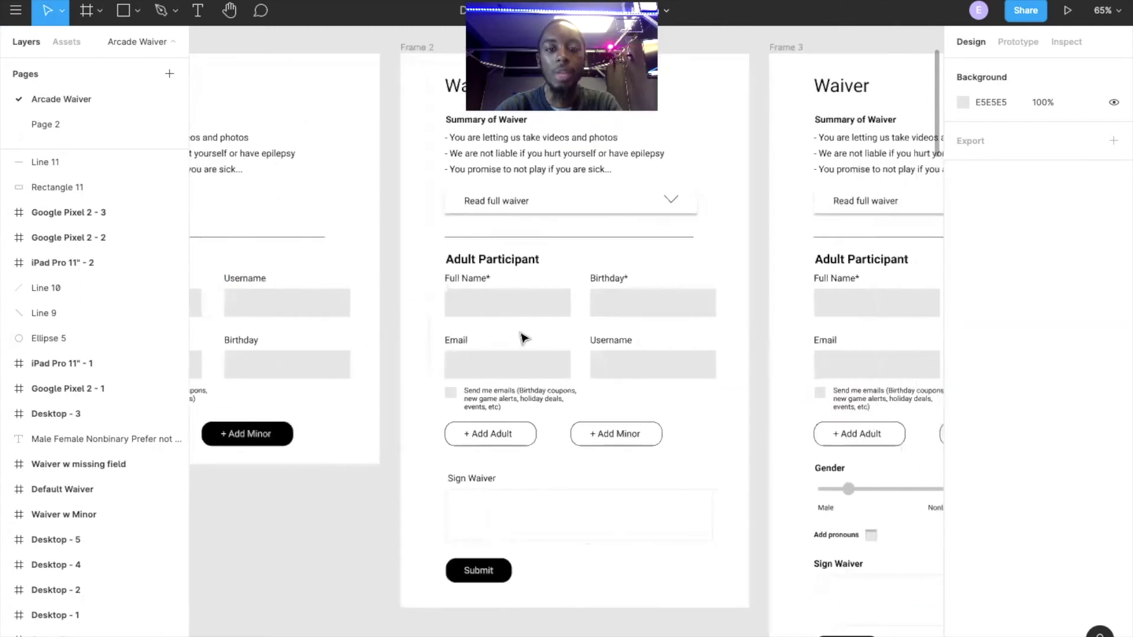
Pan from Frame 3's Gender slider to Frame 4's Add Email, Add Gender and Add Custom Username checkboxes
{"action": "scroll", "coordinate": [556, 330], "scroll_direction": "right", "scroll_amount": 6}
{"action": "scroll", "coordinate": [556, 331], "scroll_direction": "down", "scroll_amount": 1}
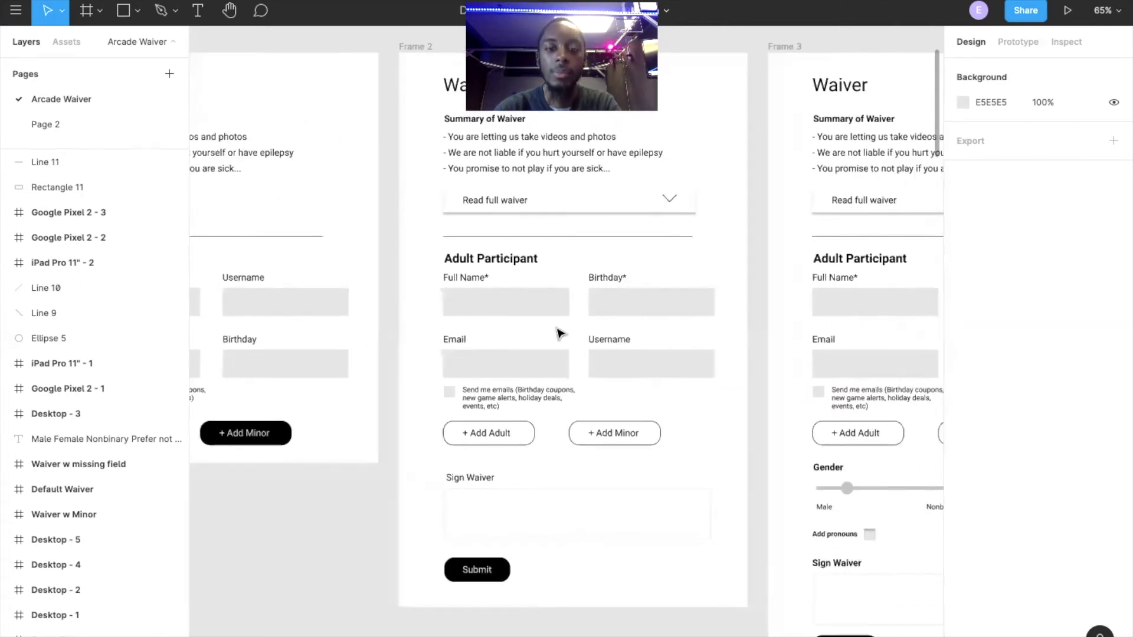
{"action": "scroll", "coordinate": [557, 331], "scroll_direction": "right", "scroll_amount": 2}
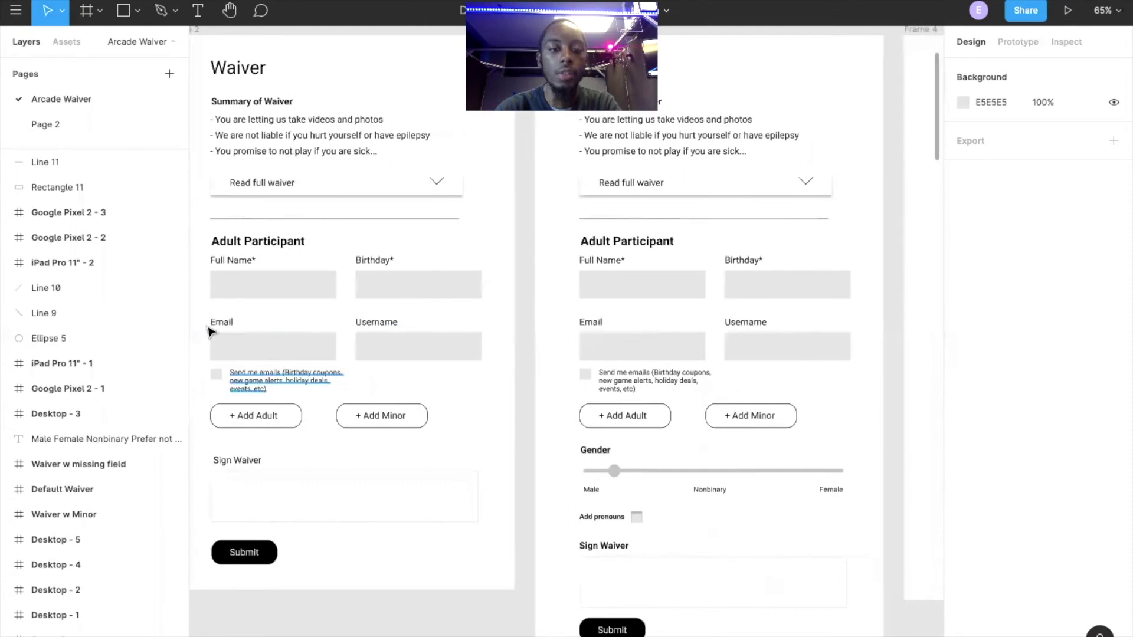
{"action": "scroll", "coordinate": [280, 383], "scroll_direction": "left", "scroll_amount": 3}
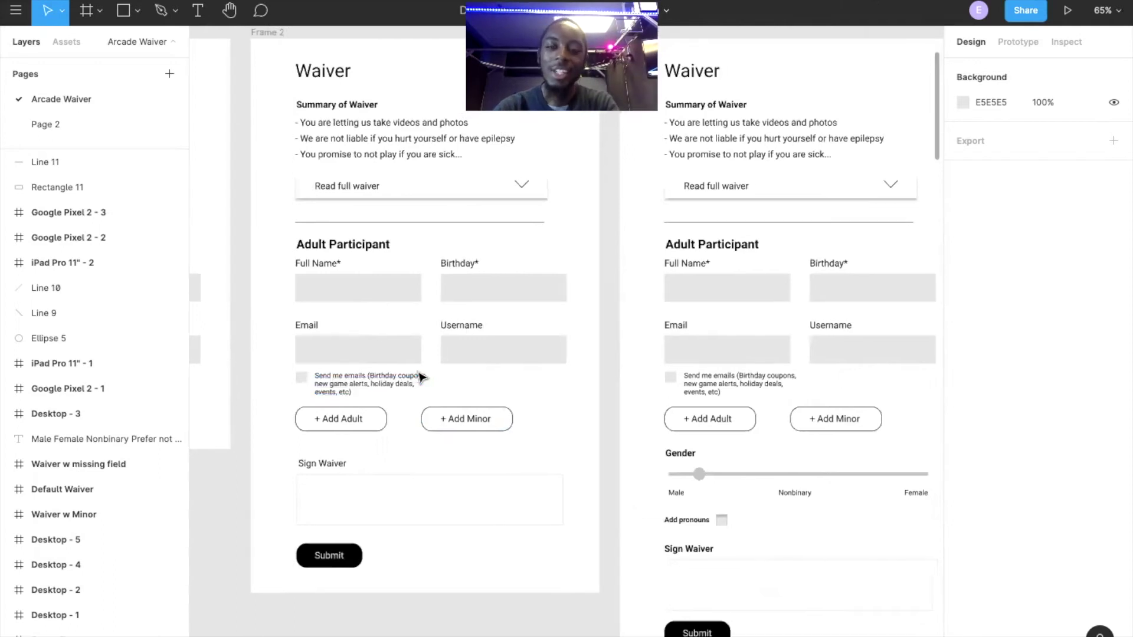
{"action": "scroll", "coordinate": [421, 375], "scroll_direction": "right", "scroll_amount": 5}
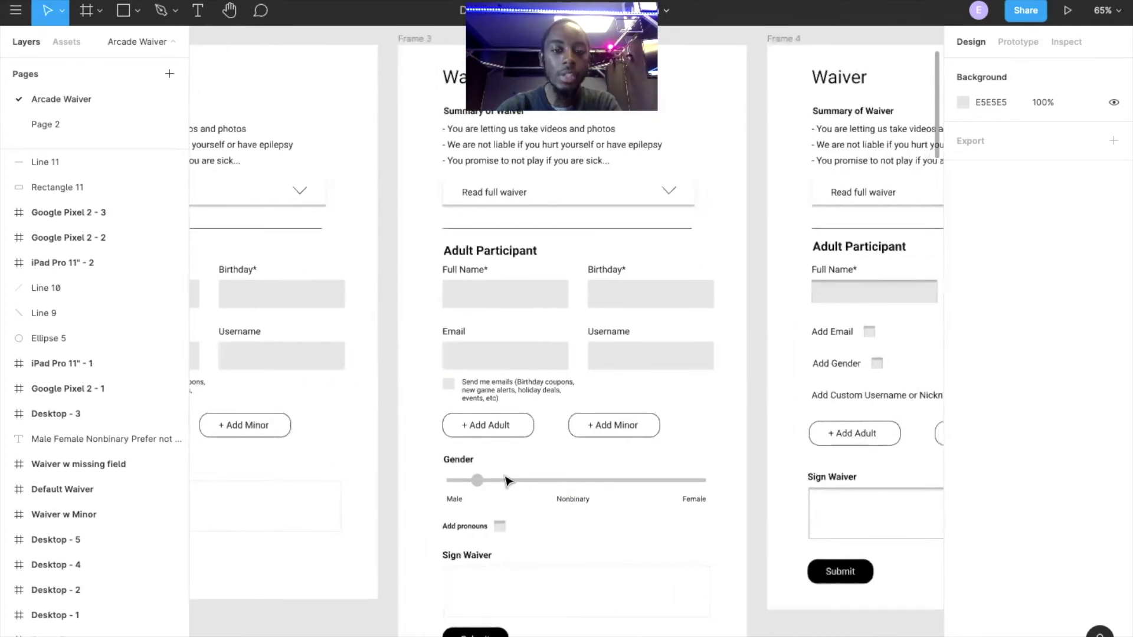
{"action": "scroll", "coordinate": [506, 480], "scroll_direction": "right", "scroll_amount": 2}
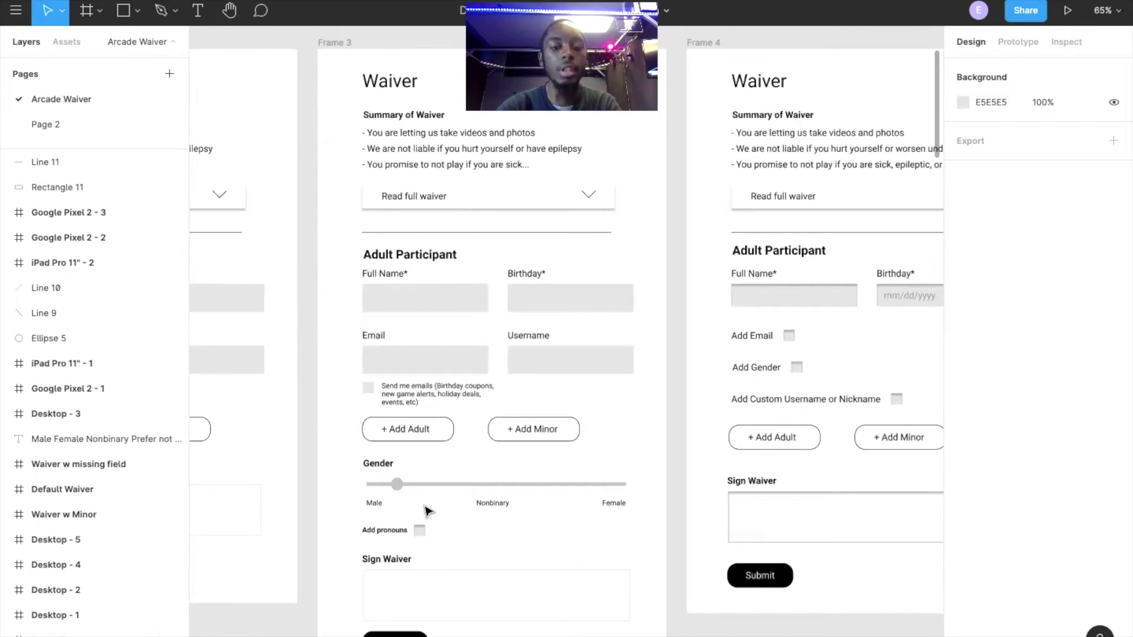
Pan the canvas to Frame 5's Birthday month dropdown mockup
{"action": "scroll", "coordinate": [534, 526], "scroll_direction": "right", "scroll_amount": 3}
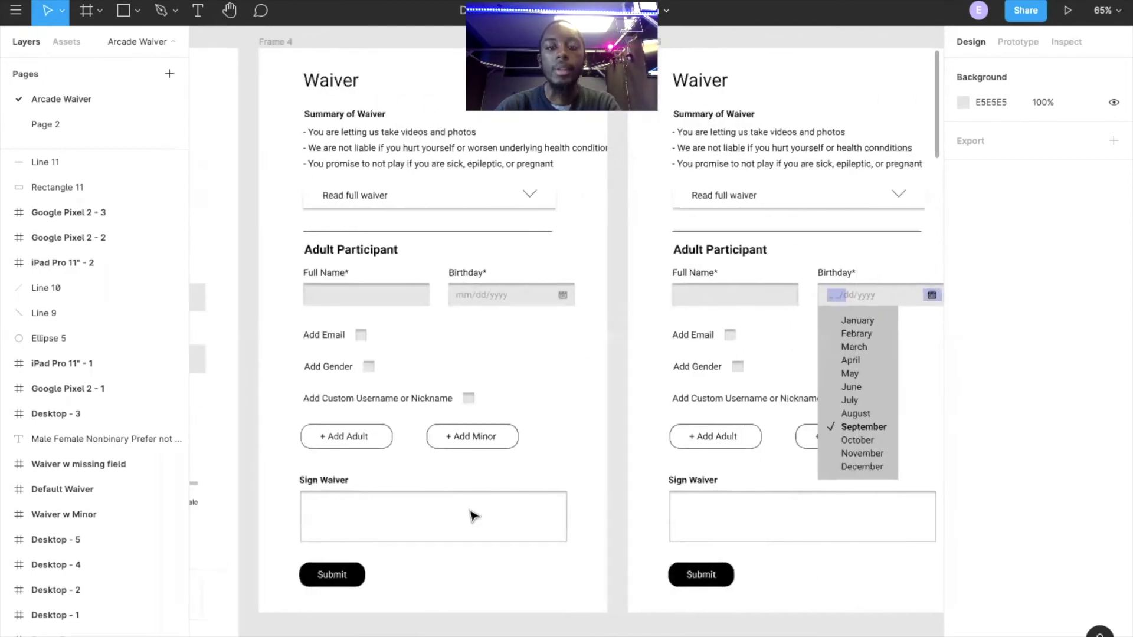
{"action": "scroll", "coordinate": [474, 516], "scroll_direction": "right", "scroll_amount": 2}
{"action": "scroll", "coordinate": [474, 517], "scroll_direction": "up", "scroll_amount": 1}
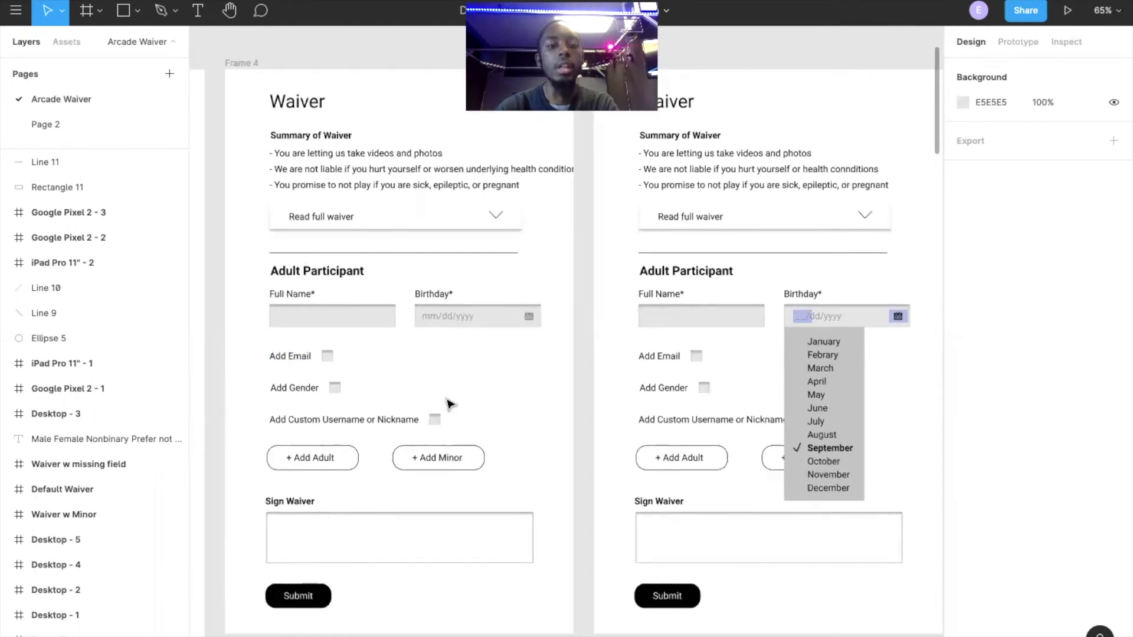
{"action": "scroll", "coordinate": [447, 404], "scroll_direction": "right", "scroll_amount": 10}
{"action": "scroll", "coordinate": [446, 403], "scroll_direction": "down", "scroll_amount": 2}
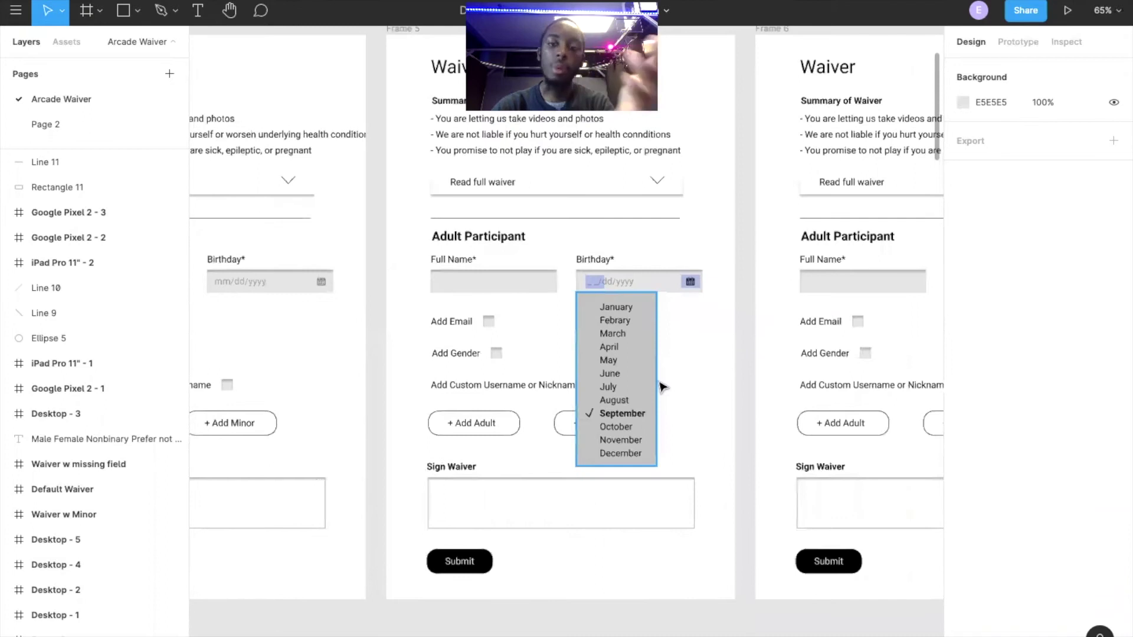
{"action": "scroll", "coordinate": [663, 387], "scroll_direction": "right", "scroll_amount": 3}
{"action": "scroll", "coordinate": [662, 386], "scroll_direction": "up", "scroll_amount": 1}
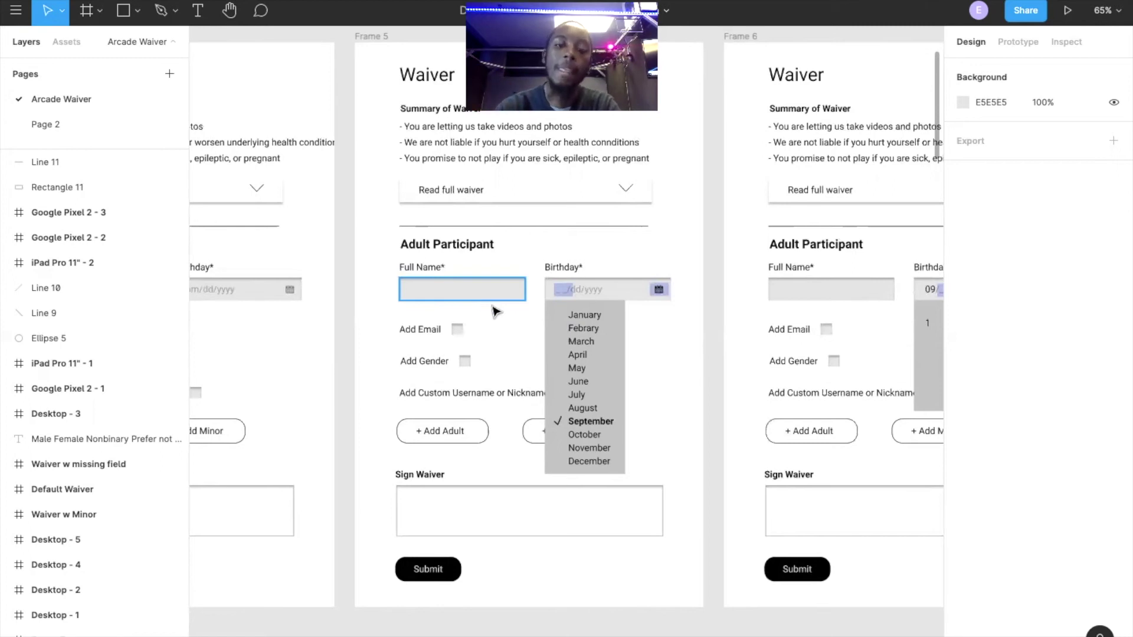
{"action": "scroll", "coordinate": [500, 334], "scroll_direction": "right", "scroll_amount": 2}
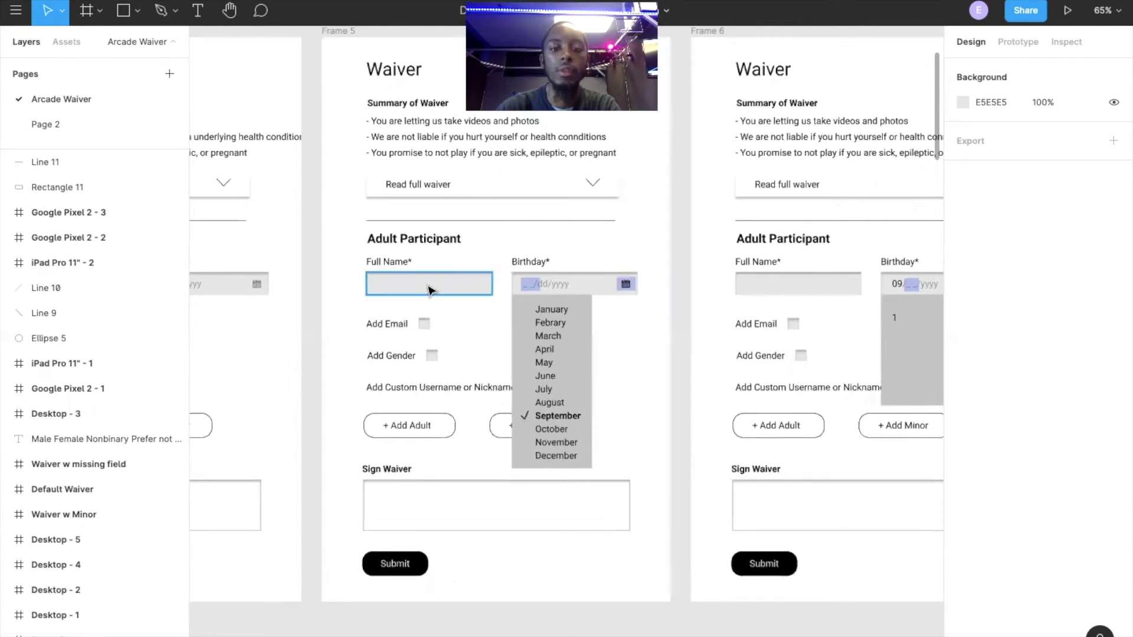
Switch to the live iSimu VR waiver in Firefox and scroll to the Parent or Guardian fields
{"action": "key", "text": "ctrl+Right"}
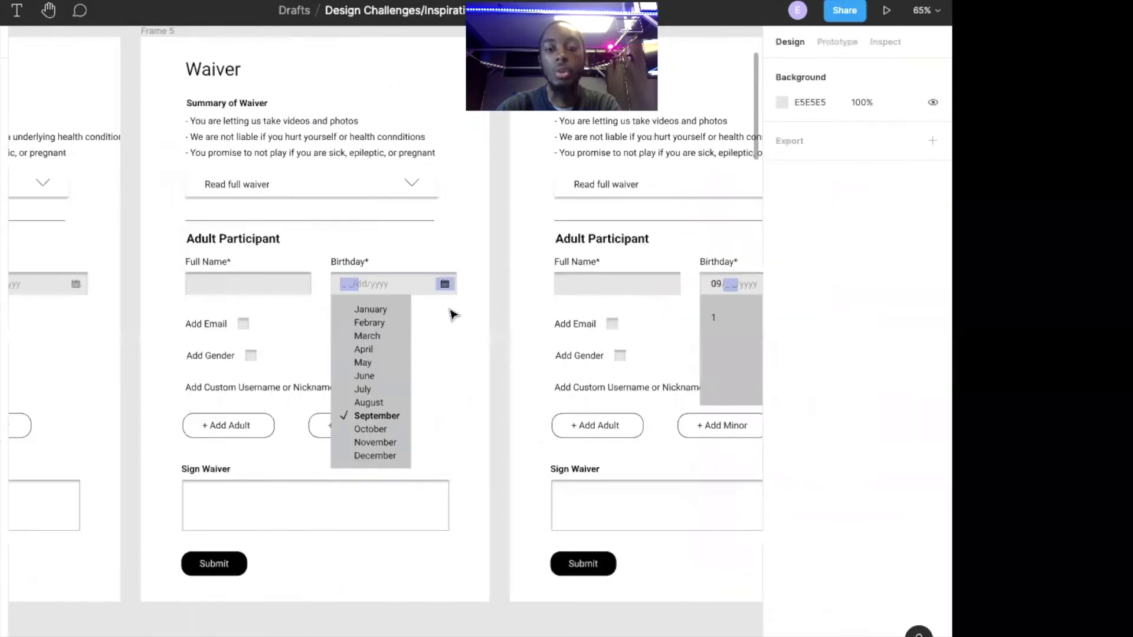
{"action": "scroll", "coordinate": [529, 391], "scroll_direction": "down", "scroll_amount": 15}
{"action": "scroll", "coordinate": [530, 391], "scroll_direction": "down", "scroll_amount": 10}
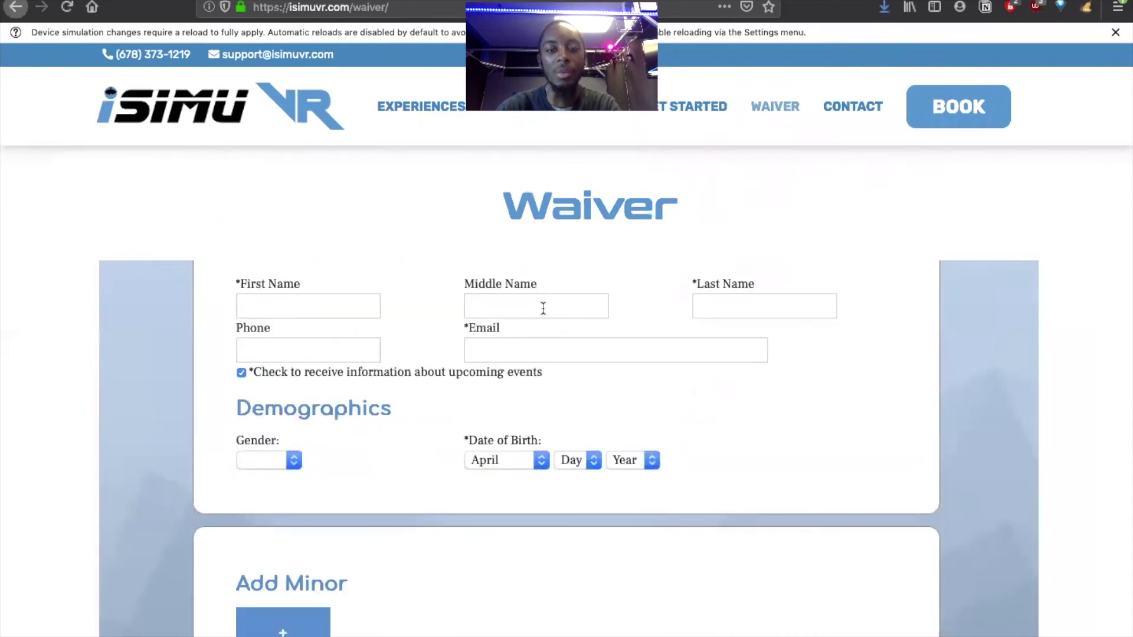
Return from the live iSimu VR waiver to the Figma waiver mockups
{"action": "key", "text": "ctrl+Left"}
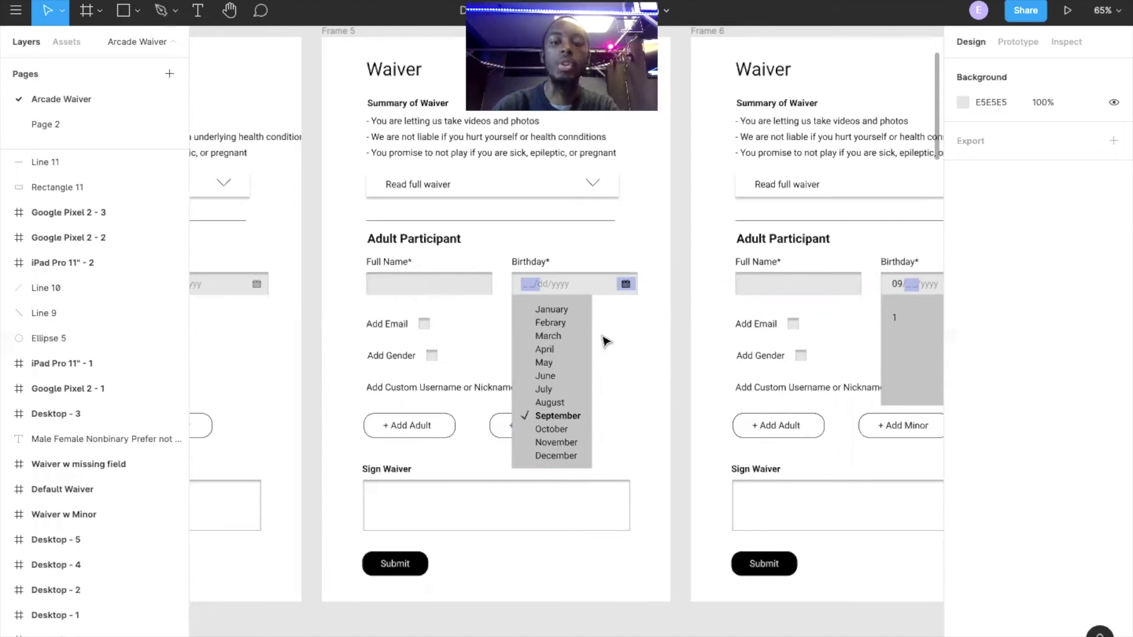
Pan to the frames showing the 09/19 Birthday day list and the (18+ Only) year list at 1994
{"action": "scroll", "coordinate": [606, 341], "scroll_direction": "right", "scroll_amount": 6}
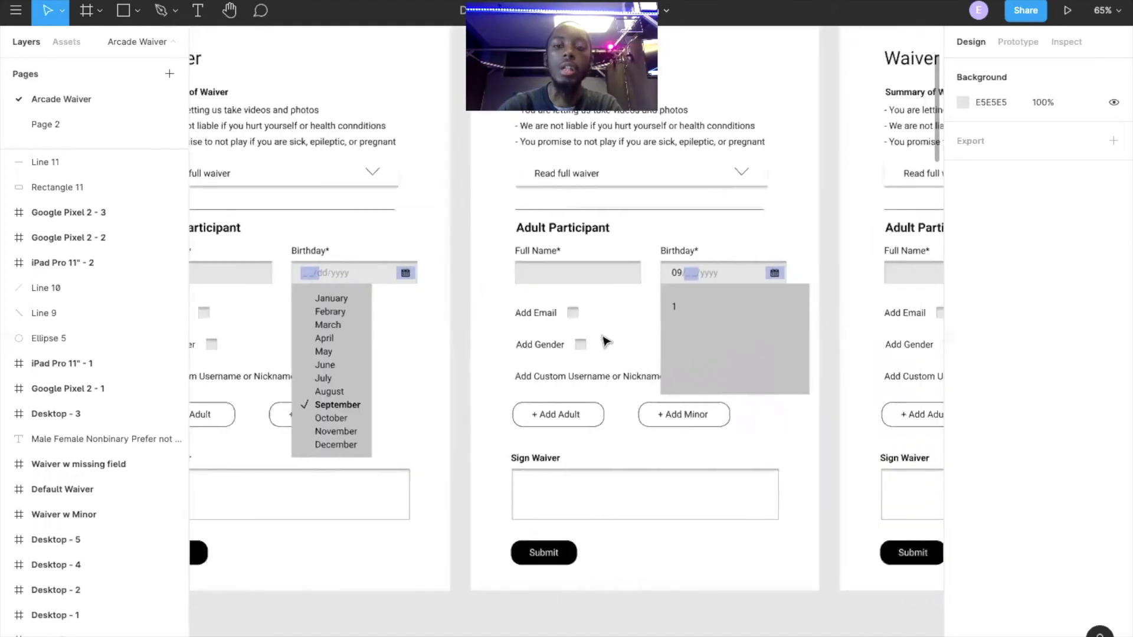
{"action": "scroll", "coordinate": [606, 341], "scroll_direction": "right", "scroll_amount": 3}
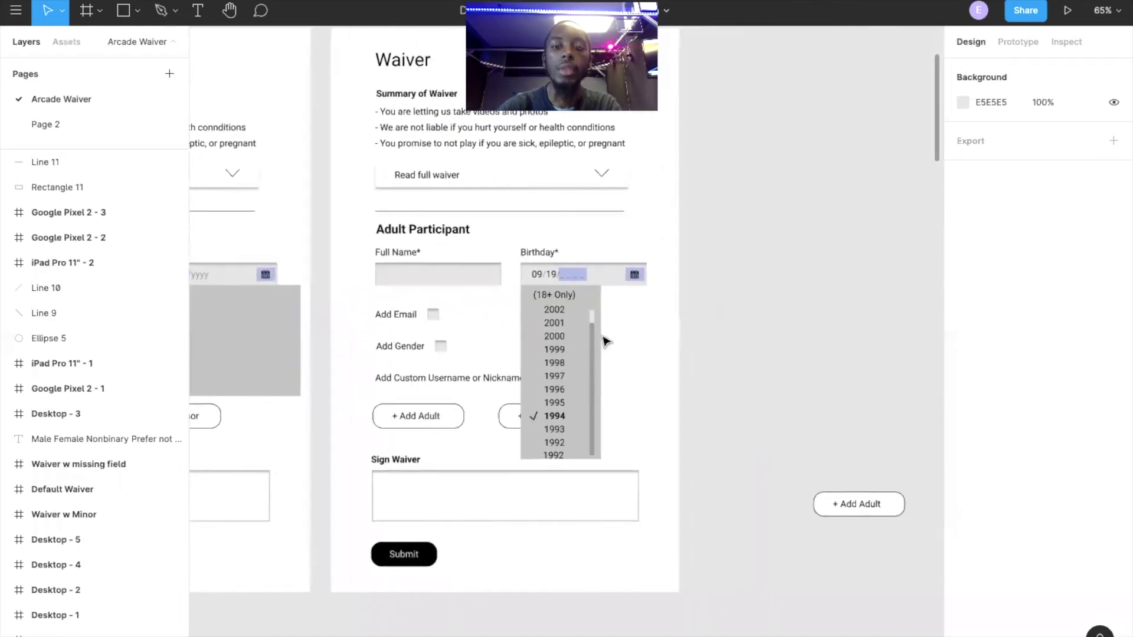
{"action": "scroll", "coordinate": [684, 422], "scroll_direction": "down", "scroll_amount": 2}
{"action": "scroll", "coordinate": [685, 422], "scroll_direction": "left", "scroll_amount": 3}
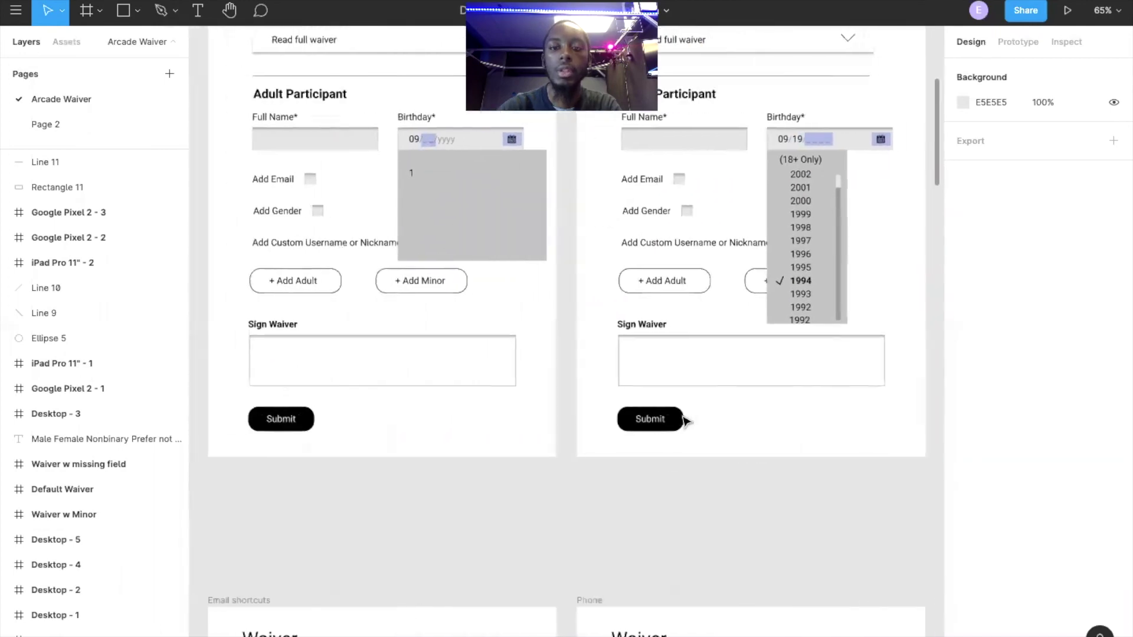
{"action": "scroll", "coordinate": [685, 421], "scroll_direction": "left", "scroll_amount": 1}
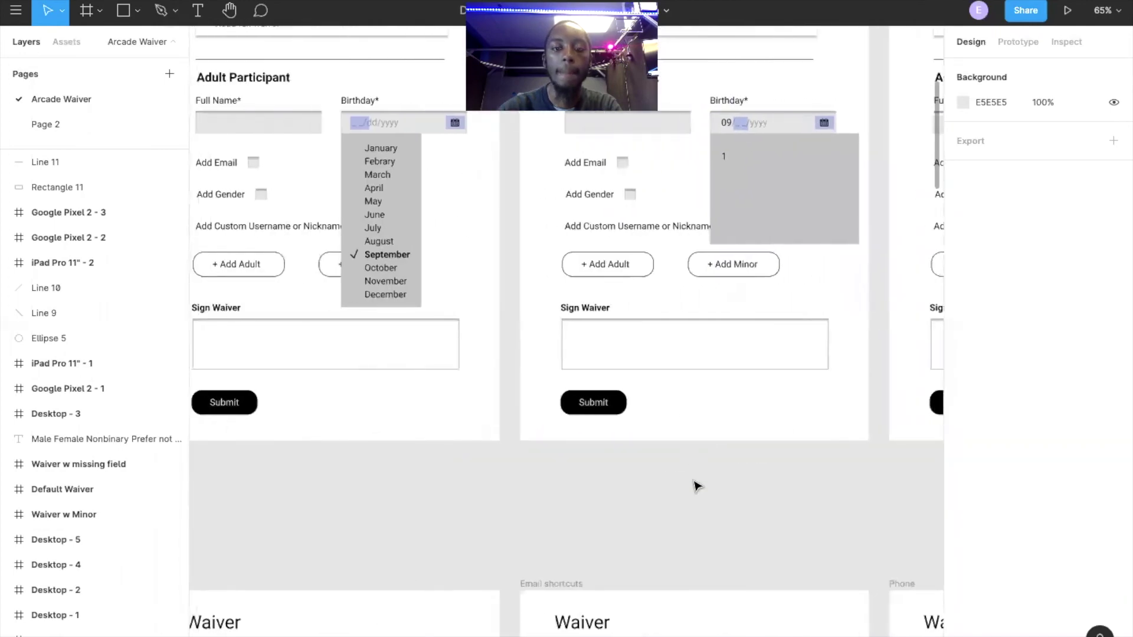
{"action": "scroll", "coordinate": [696, 485], "scroll_direction": "right", "scroll_amount": 6}
{"action": "scroll", "coordinate": [695, 486], "scroll_direction": "up", "scroll_amount": 1}
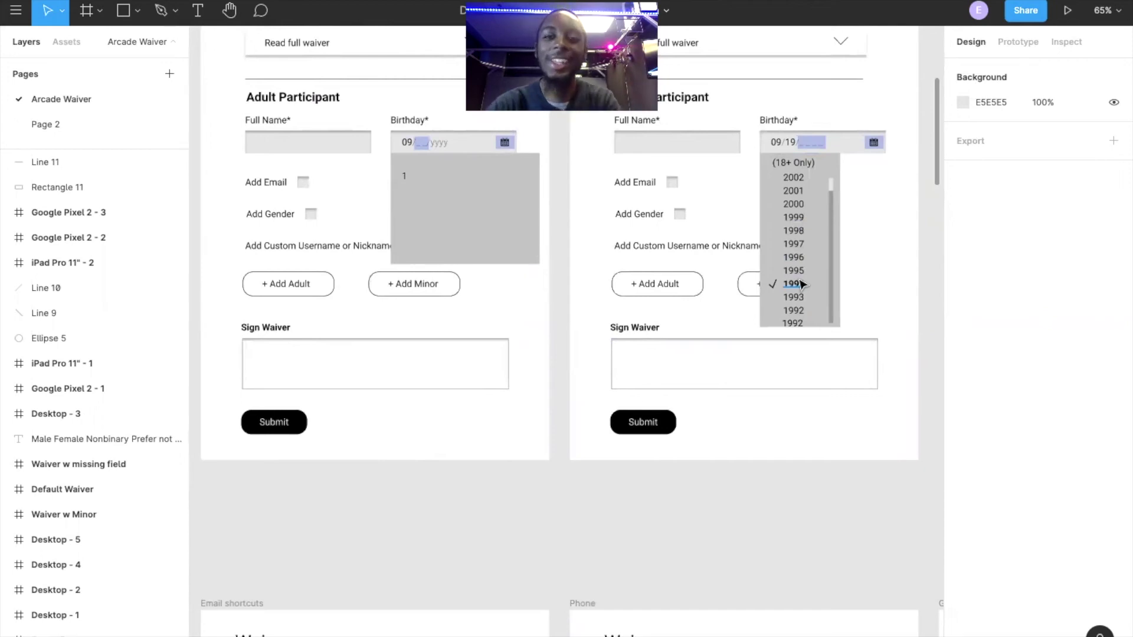
{"action": "scroll", "coordinate": [806, 287], "scroll_direction": "up", "scroll_amount": 2}
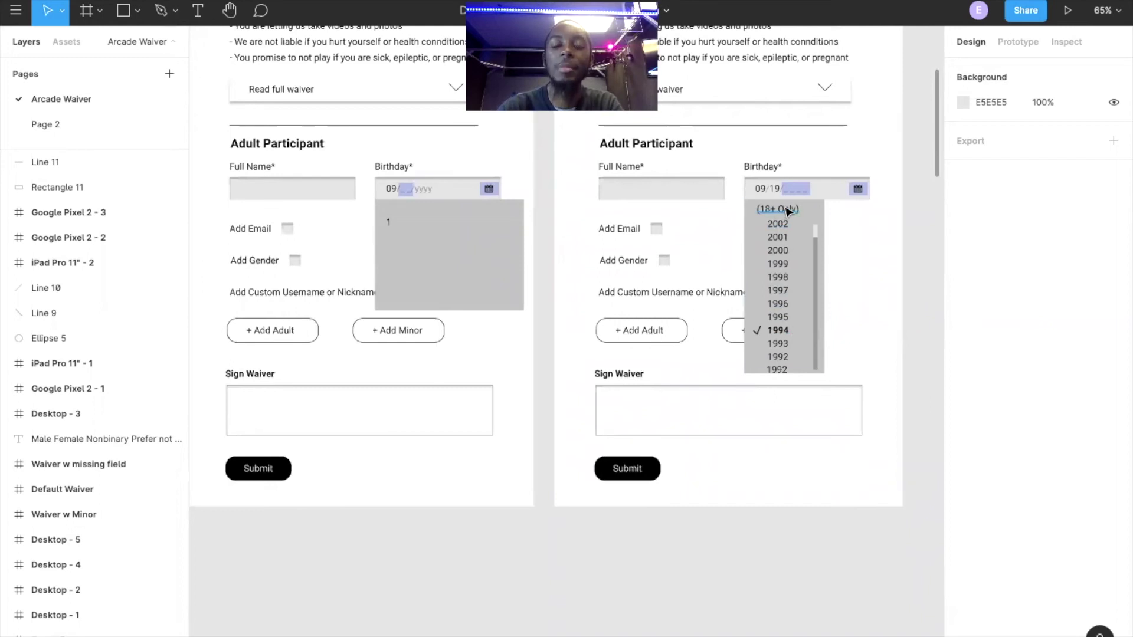
{"action": "scroll", "coordinate": [701, 260], "scroll_direction": "up", "scroll_amount": 1}
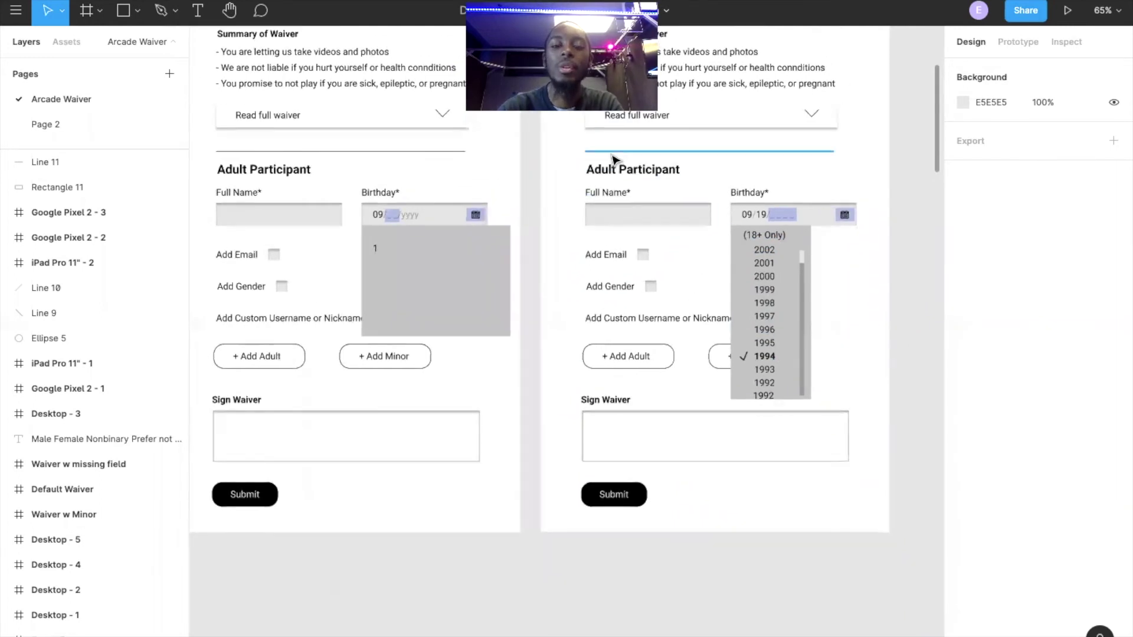
Compare against the live waiver's Parent or Guardian and Date of Birth fields, then return to Figma
{"action": "key", "text": "ctrl+Right"}
{"action": "scroll", "coordinate": [395, 425], "scroll_direction": "up", "scroll_amount": 3}
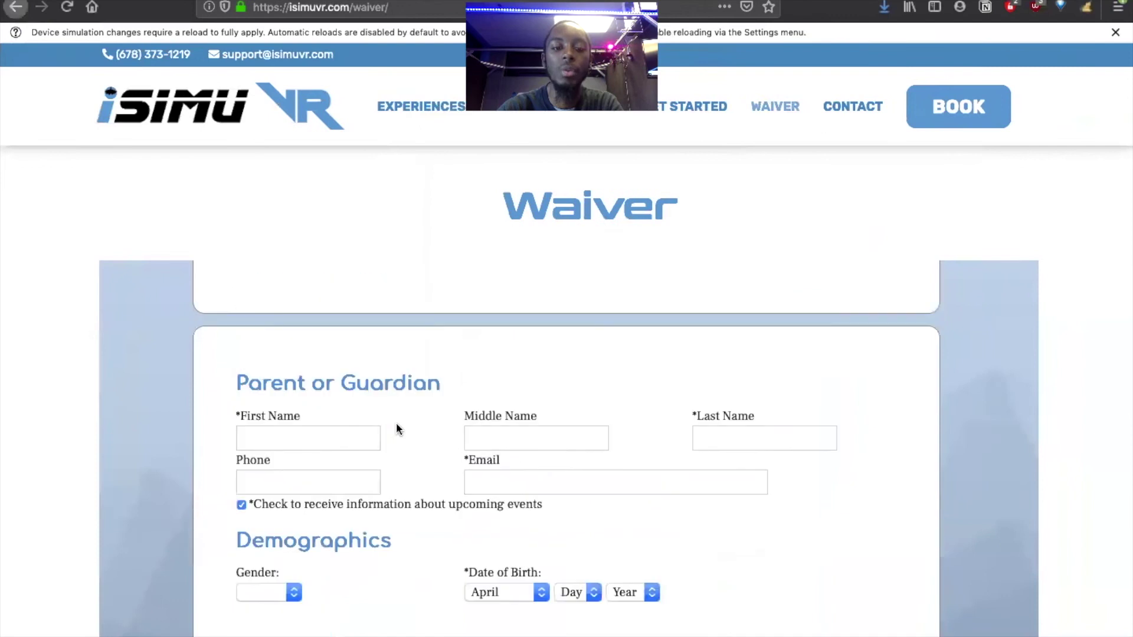
{"action": "scroll", "coordinate": [324, 424], "scroll_direction": "down", "scroll_amount": 2}
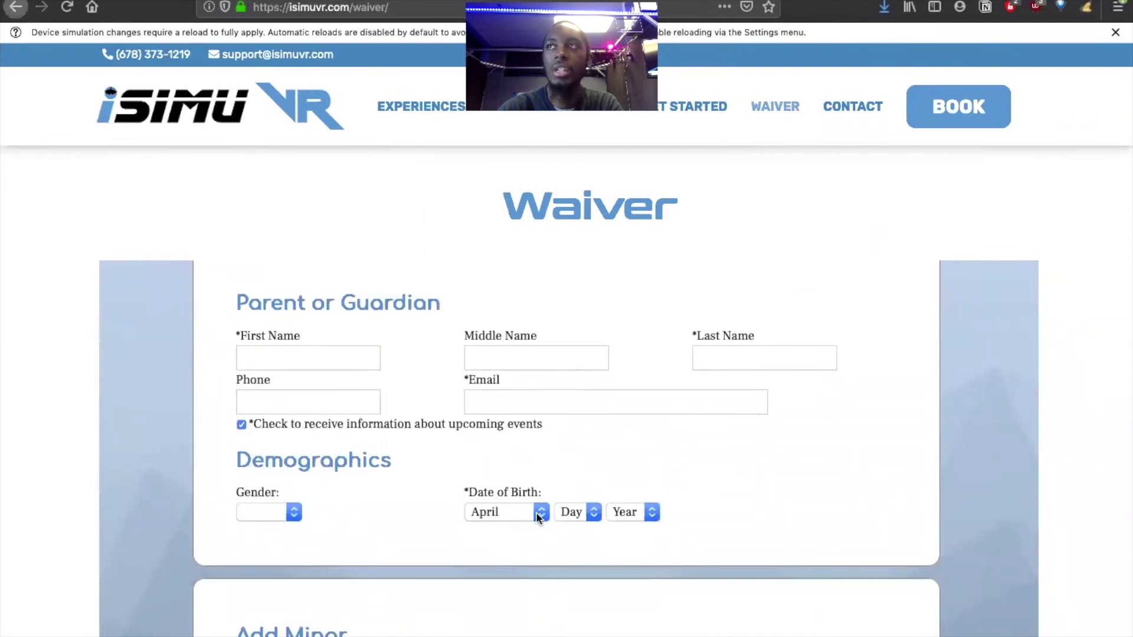
{"action": "key", "text": "ctrl+Left"}
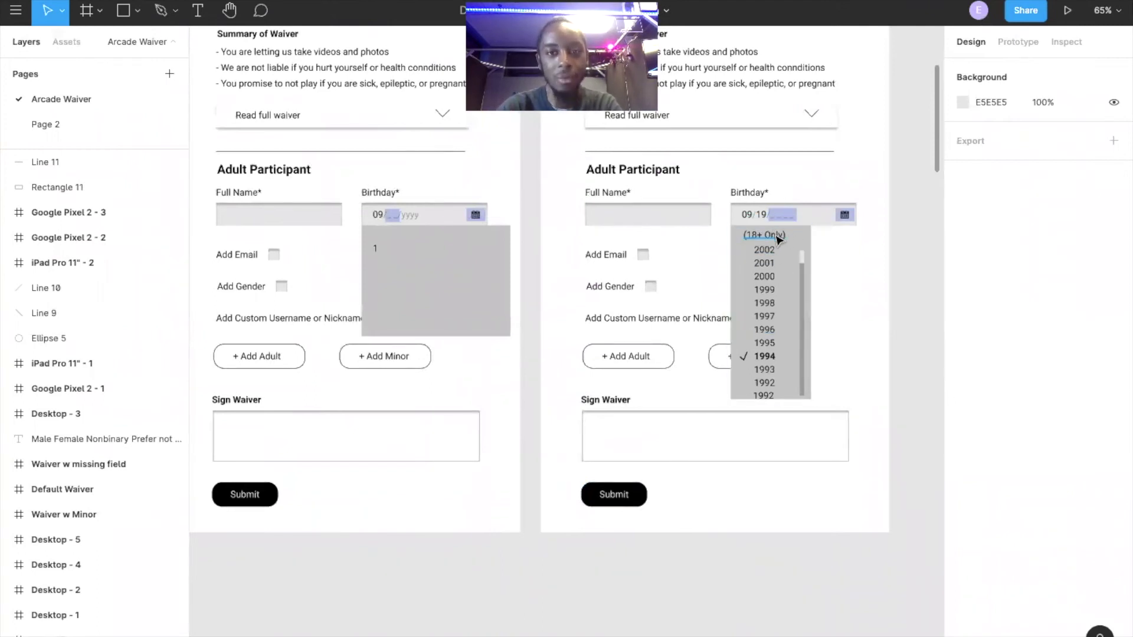
Zoom out to 25%, back to 43%, then start editing Frame 4's + Add Adult label
{"action": "scroll", "coordinate": [626, 339], "scroll_direction": "up", "scroll_amount": 1}
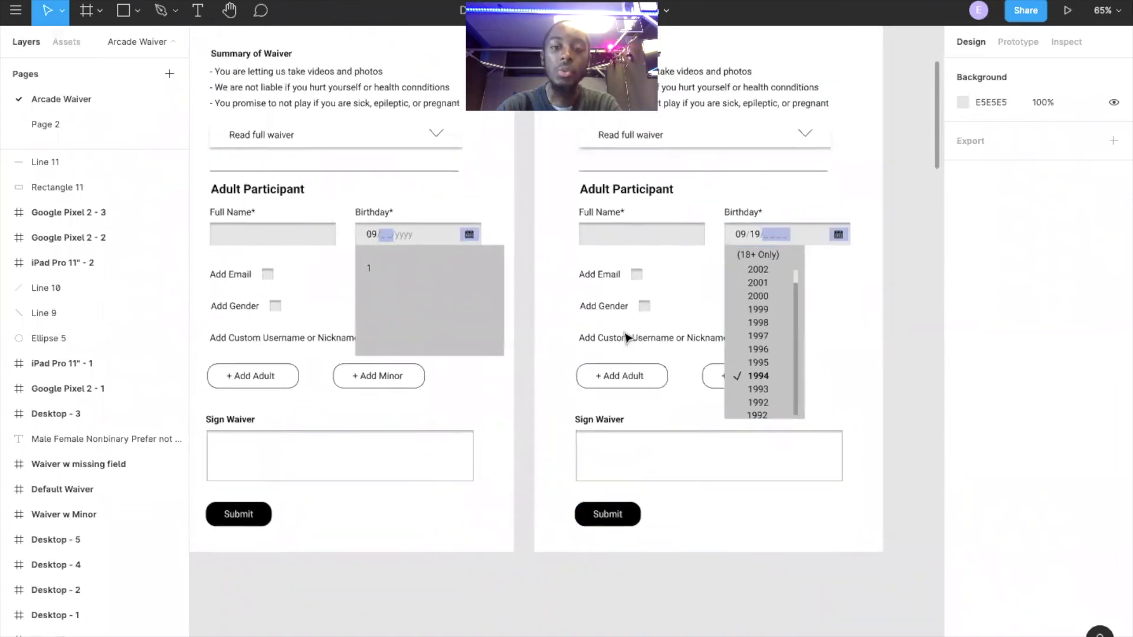
{"action": "scroll", "coordinate": [627, 339], "scroll_direction": "down", "scroll_amount": 5}
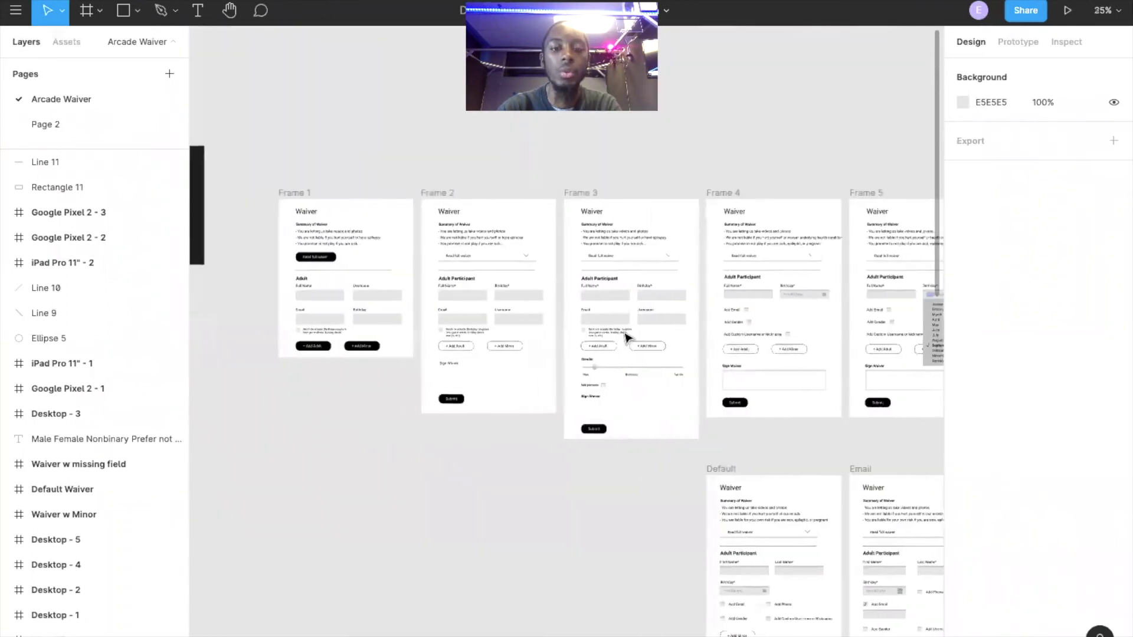
{"action": "scroll", "coordinate": [627, 338], "scroll_direction": "up", "scroll_amount": 3}
{"action": "scroll", "coordinate": [627, 338], "scroll_direction": "left", "scroll_amount": 2}
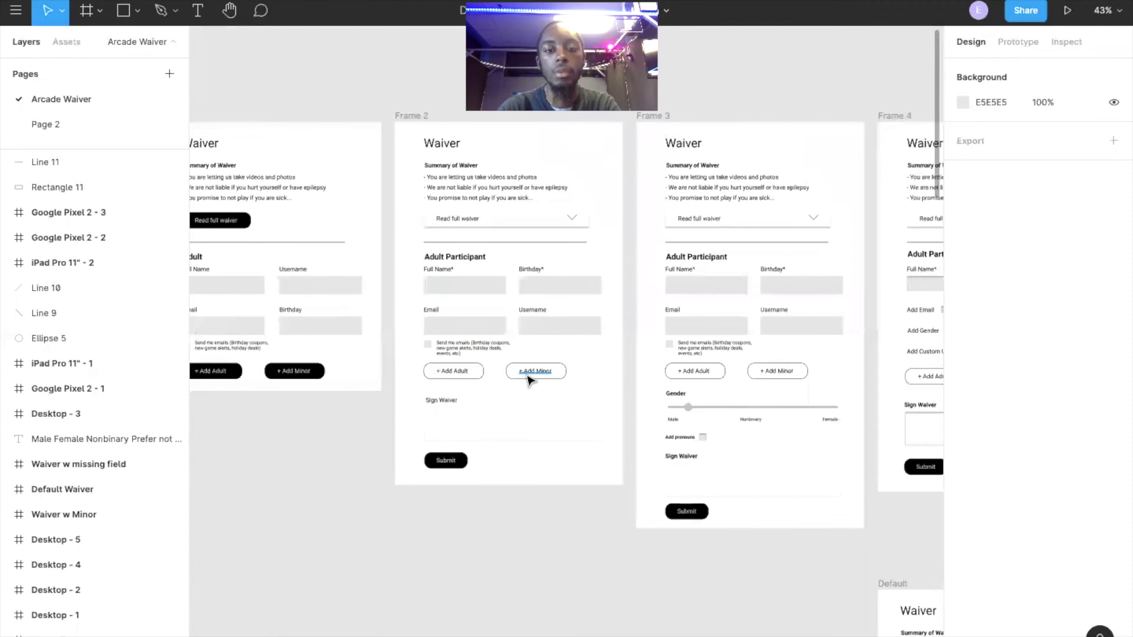
{"action": "scroll", "coordinate": [529, 380], "scroll_direction": "down", "scroll_amount": 4}
{"action": "scroll", "coordinate": [529, 381], "scroll_direction": "right", "scroll_amount": 4}
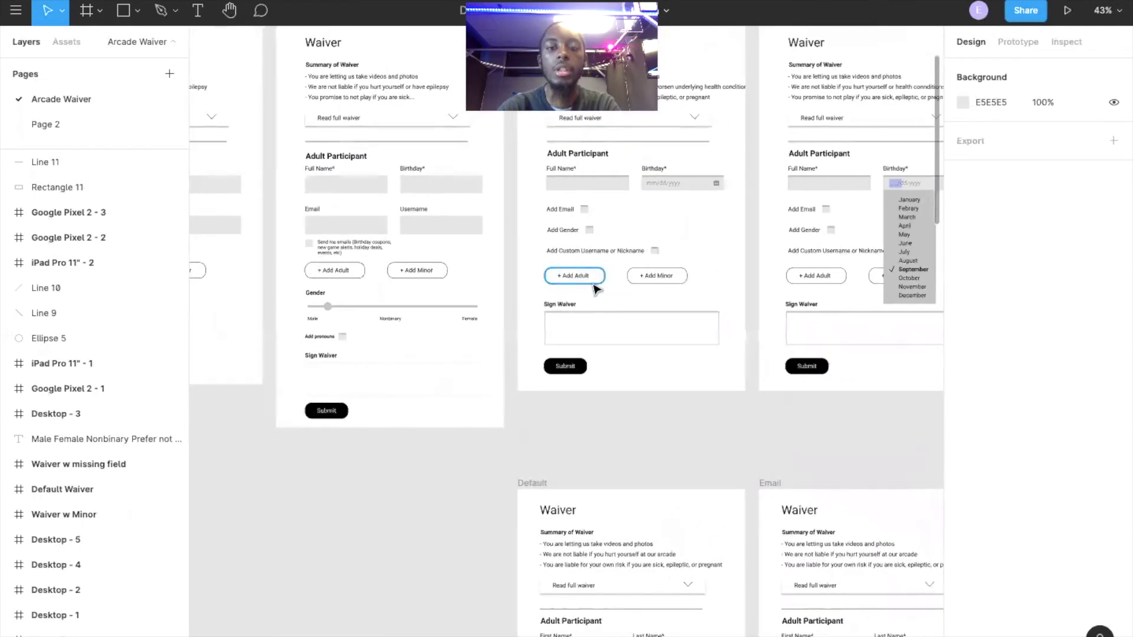
{"action": "scroll", "coordinate": [577, 283], "scroll_direction": "up", "scroll_amount": 1}
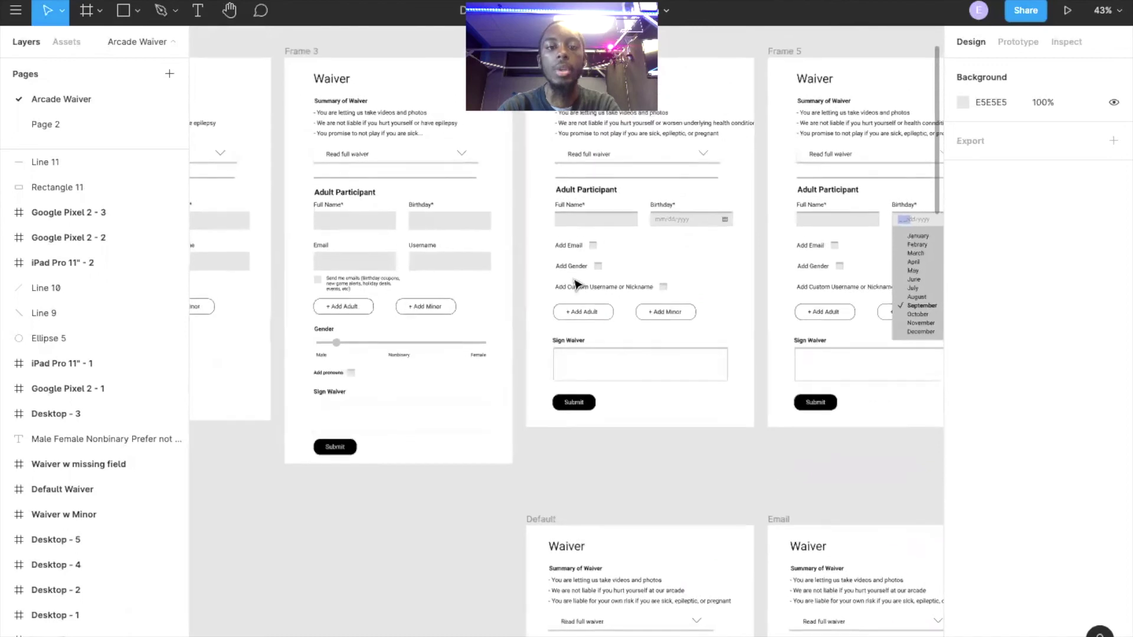
{"action": "double_click", "coordinate": [582, 312]}
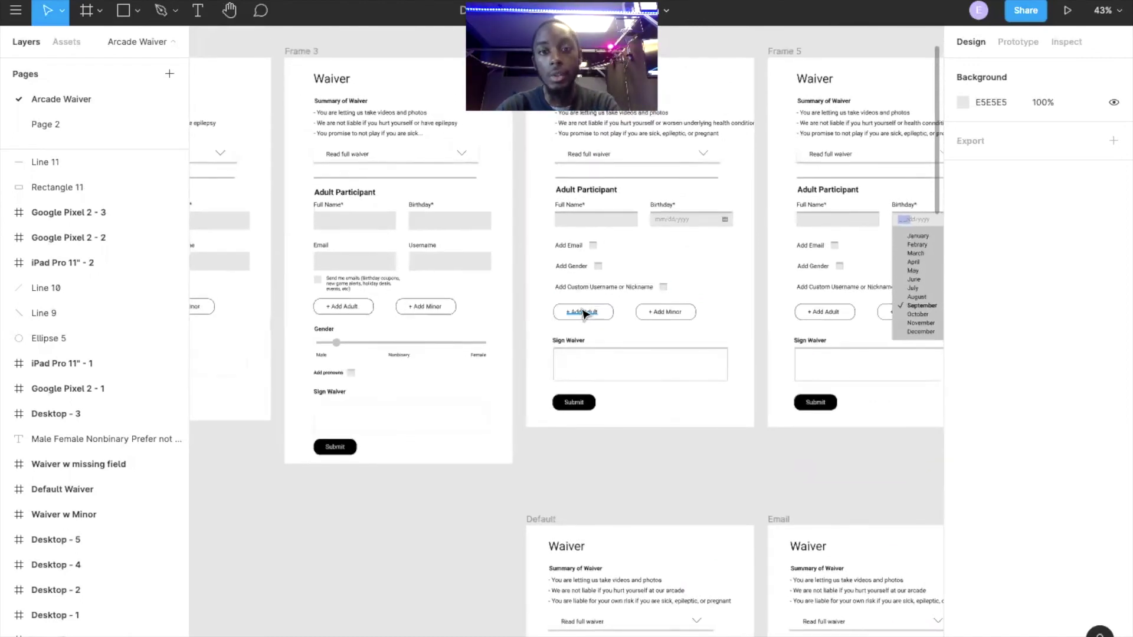
Review the live waiver's terms and Parent or Guardian section in Firefox, then return to Figma
{"action": "key", "text": "ctrl+Right"}
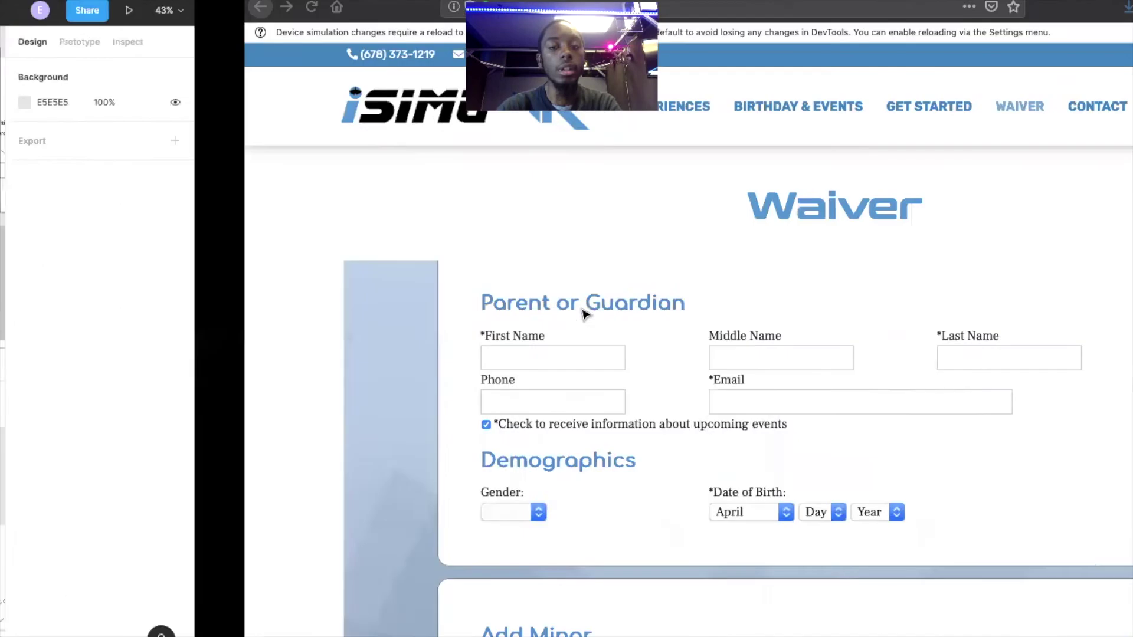
{"action": "scroll", "coordinate": [582, 384], "scroll_direction": "up", "scroll_amount": 2}
{"action": "scroll", "coordinate": [582, 385], "scroll_direction": "down", "scroll_amount": 3}
{"action": "scroll", "coordinate": [582, 387], "scroll_direction": "down", "scroll_amount": 2}
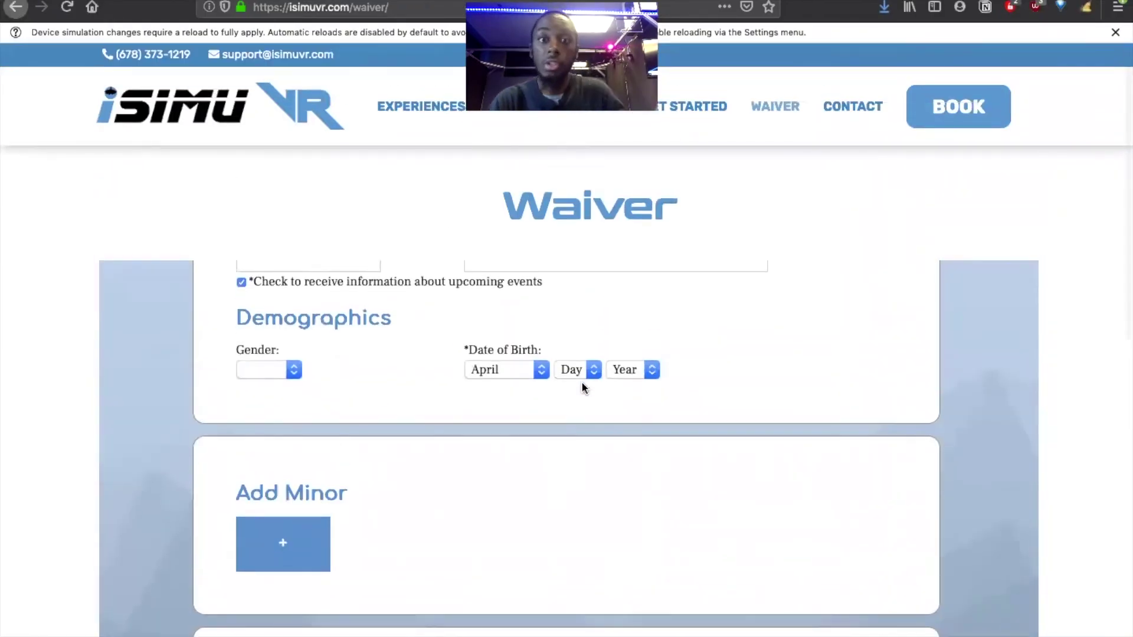
{"action": "scroll", "coordinate": [582, 381], "scroll_direction": "up", "scroll_amount": 4}
{"action": "scroll", "coordinate": [582, 383], "scroll_direction": "up", "scroll_amount": 1}
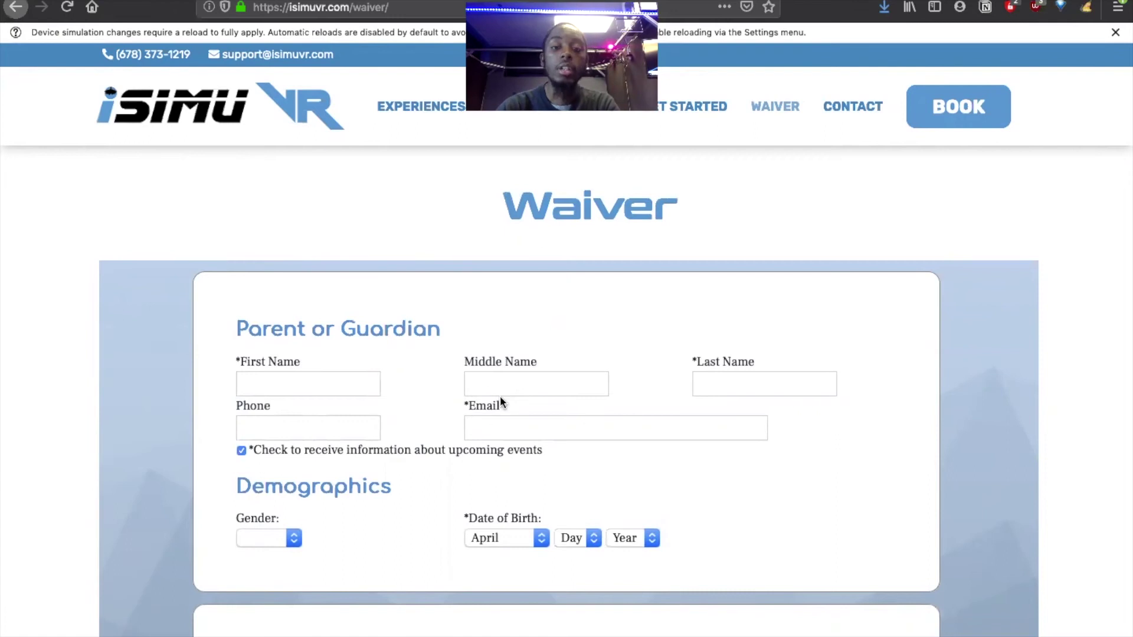
{"action": "scroll", "coordinate": [500, 401], "scroll_direction": "up", "scroll_amount": 4}
{"action": "scroll", "coordinate": [501, 396], "scroll_direction": "up", "scroll_amount": 3}
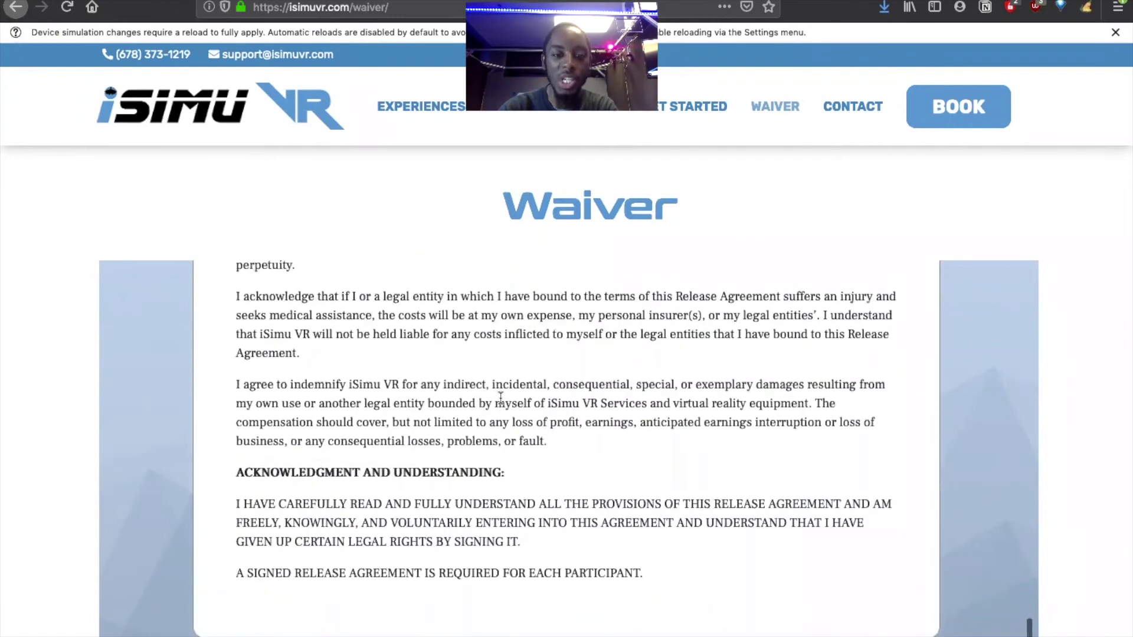
{"action": "scroll", "coordinate": [500, 396], "scroll_direction": "up", "scroll_amount": 5}
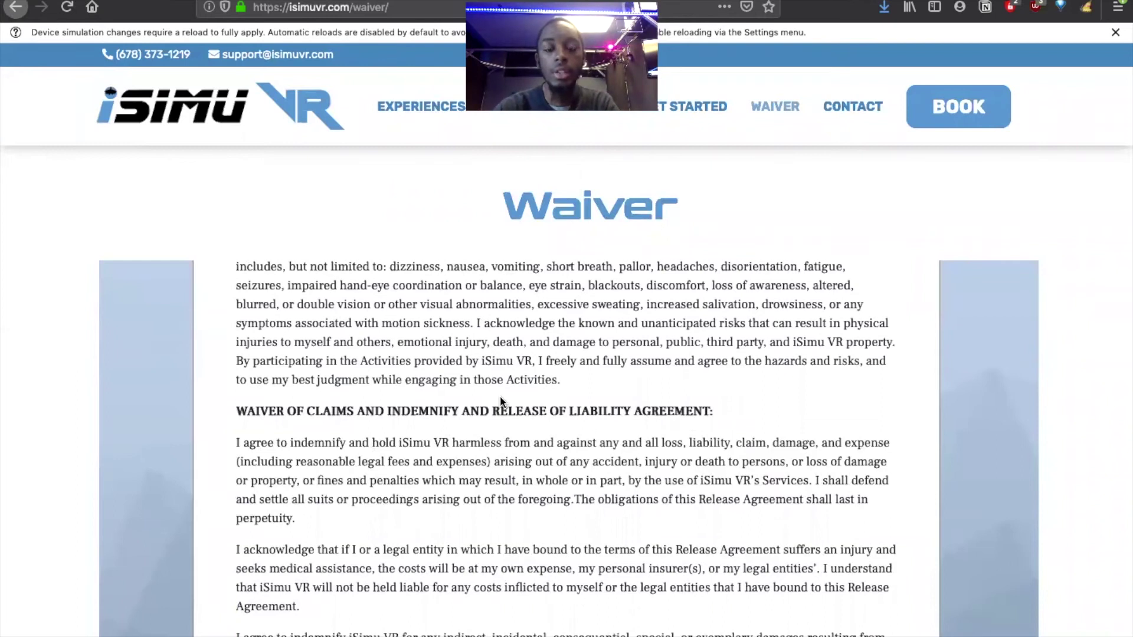
{"action": "scroll", "coordinate": [501, 402], "scroll_direction": "down", "scroll_amount": 10}
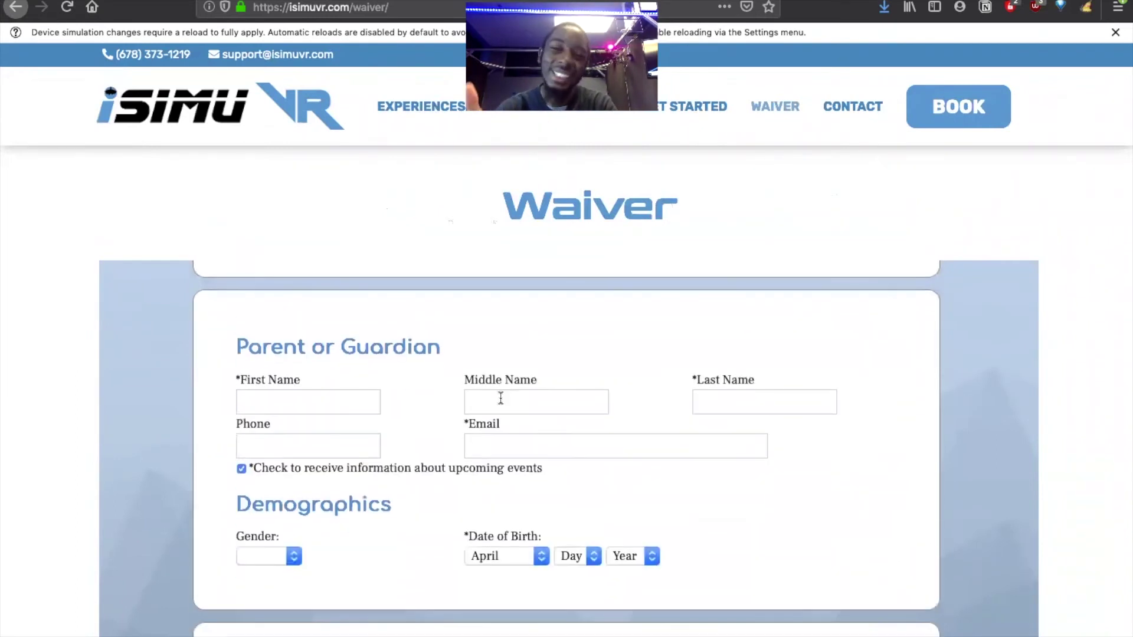
{"action": "key", "text": "super+Tab"}
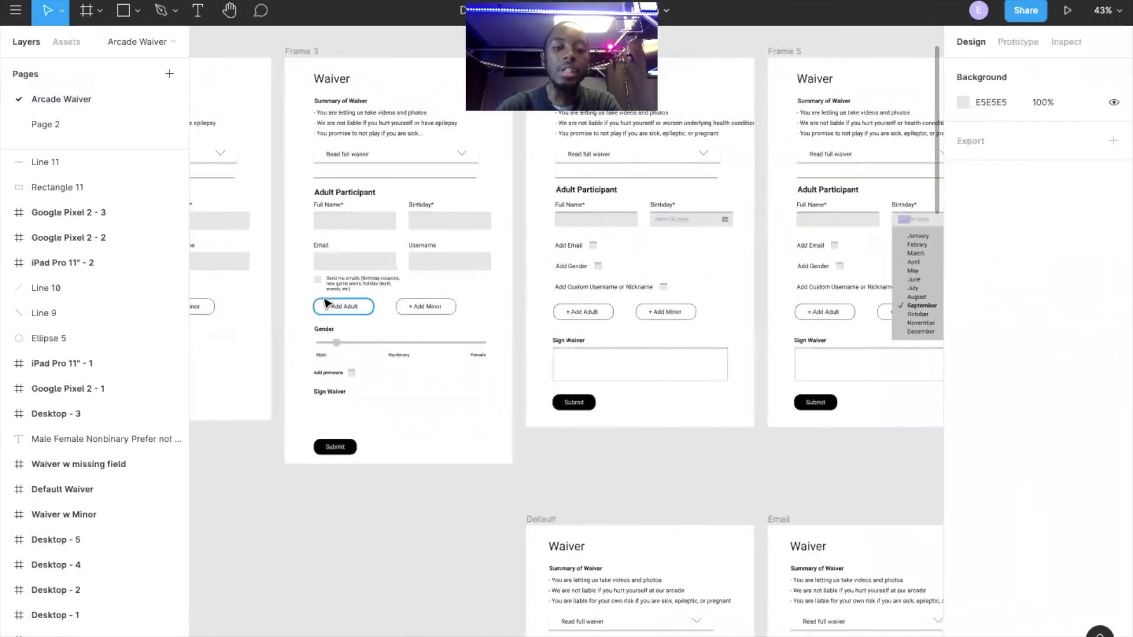
{"action": "scroll", "coordinate": [511, 379], "scroll_direction": "right", "scroll_amount": 5}
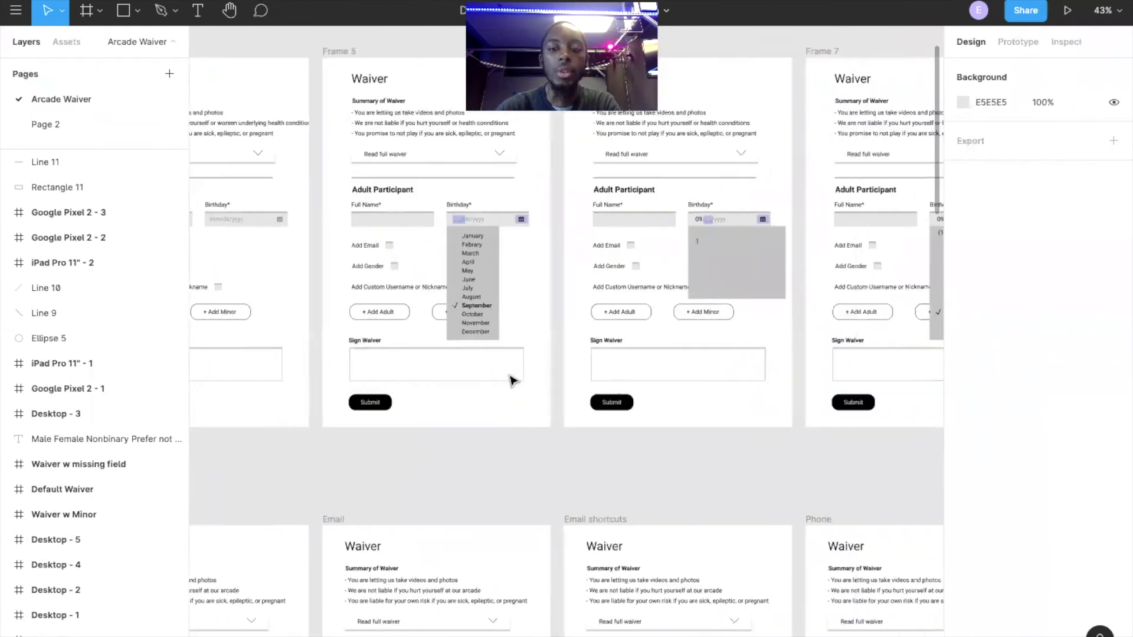
{"action": "scroll", "coordinate": [511, 379], "scroll_direction": "down", "scroll_amount": 8}
{"action": "scroll", "coordinate": [511, 380], "scroll_direction": "left", "scroll_amount": 4}
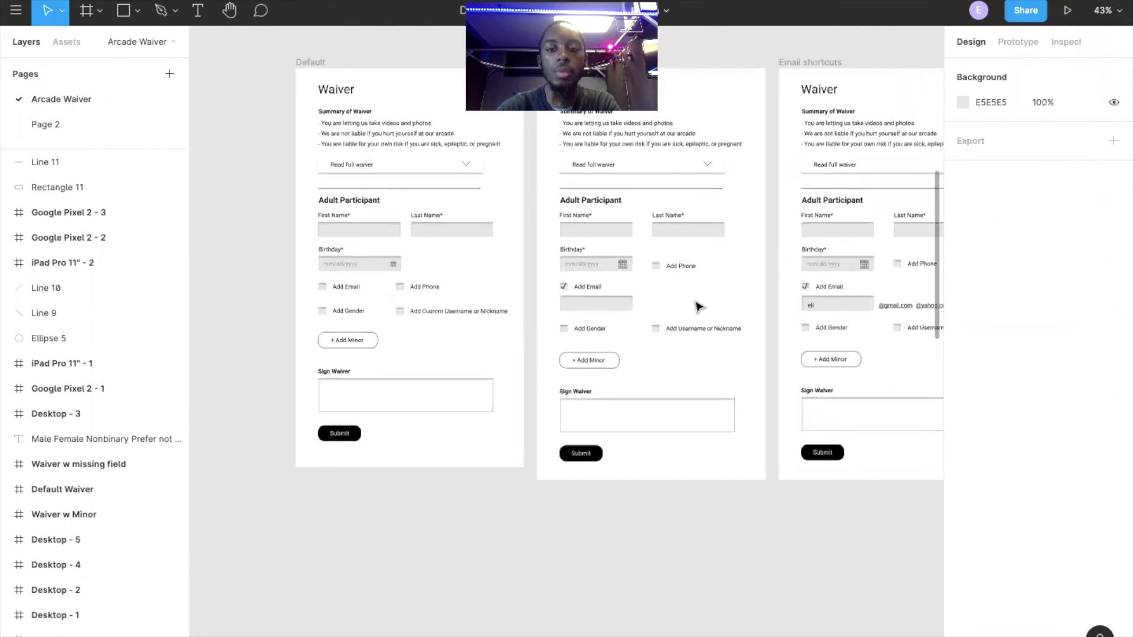
{"action": "scroll", "coordinate": [655, 308], "scroll_direction": "right", "scroll_amount": 3}
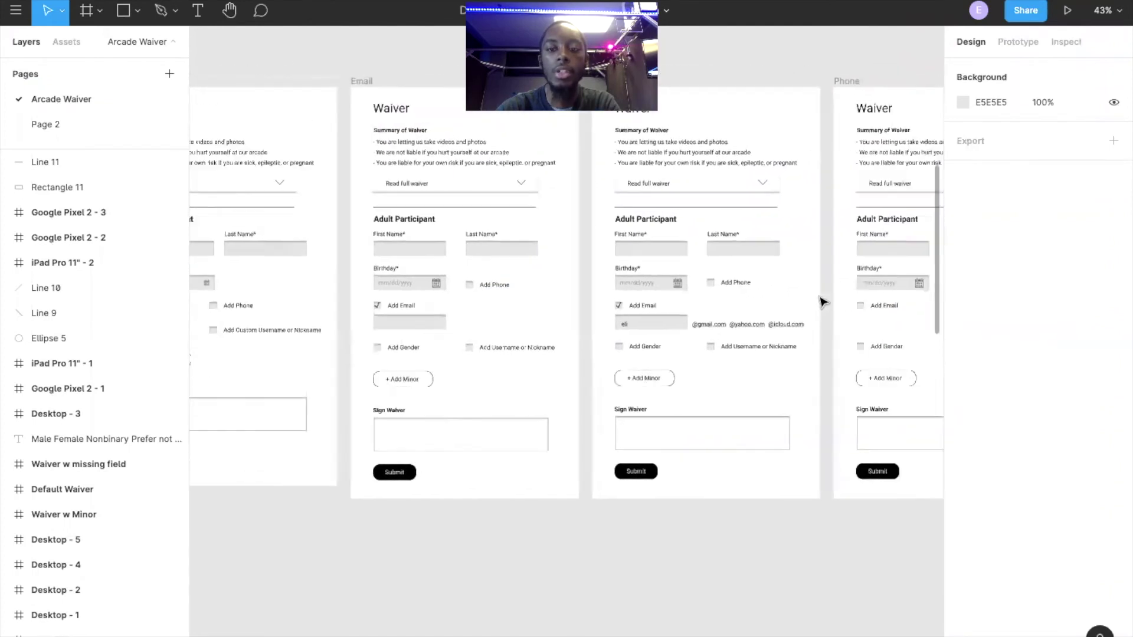
{"action": "scroll", "coordinate": [824, 302], "scroll_direction": "right", "scroll_amount": 8}
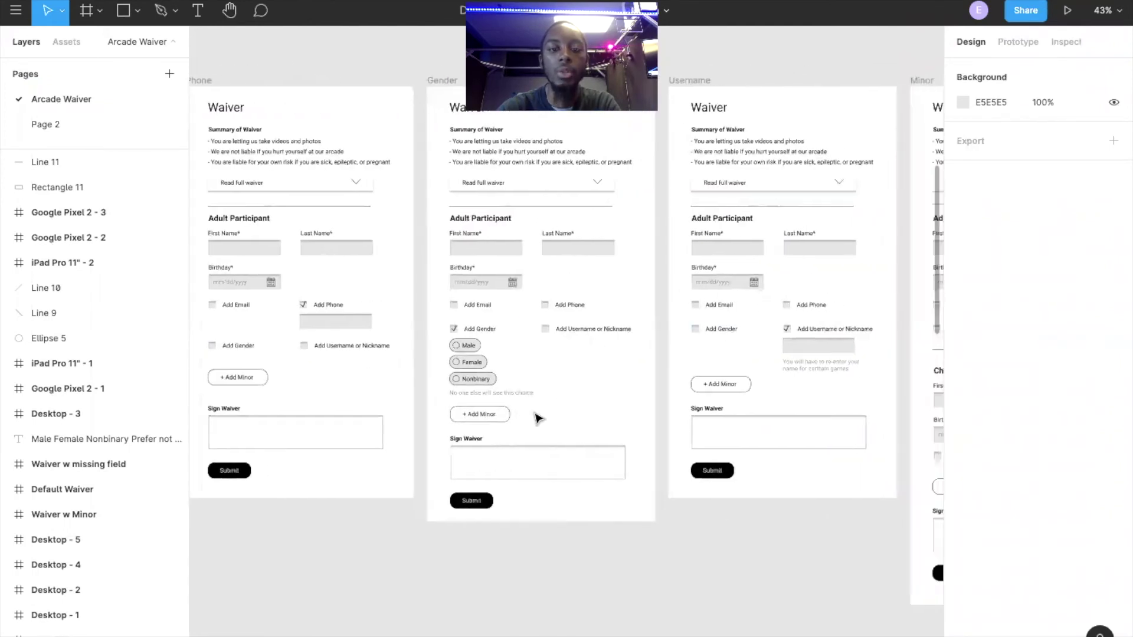
{"action": "scroll", "coordinate": [538, 418], "scroll_direction": "down", "scroll_amount": 2}
{"action": "scroll", "coordinate": [538, 418], "scroll_direction": "right", "scroll_amount": 1}
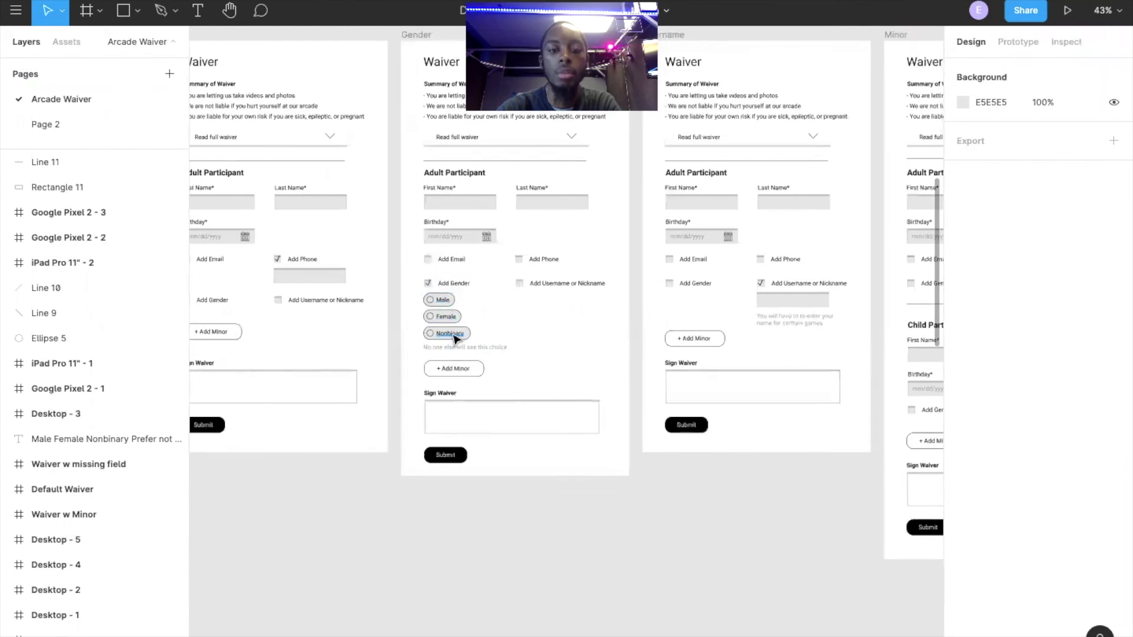
{"action": "scroll", "coordinate": [544, 330], "scroll_direction": "right", "scroll_amount": 5}
{"action": "scroll", "coordinate": [544, 331], "scroll_direction": "up", "scroll_amount": 1}
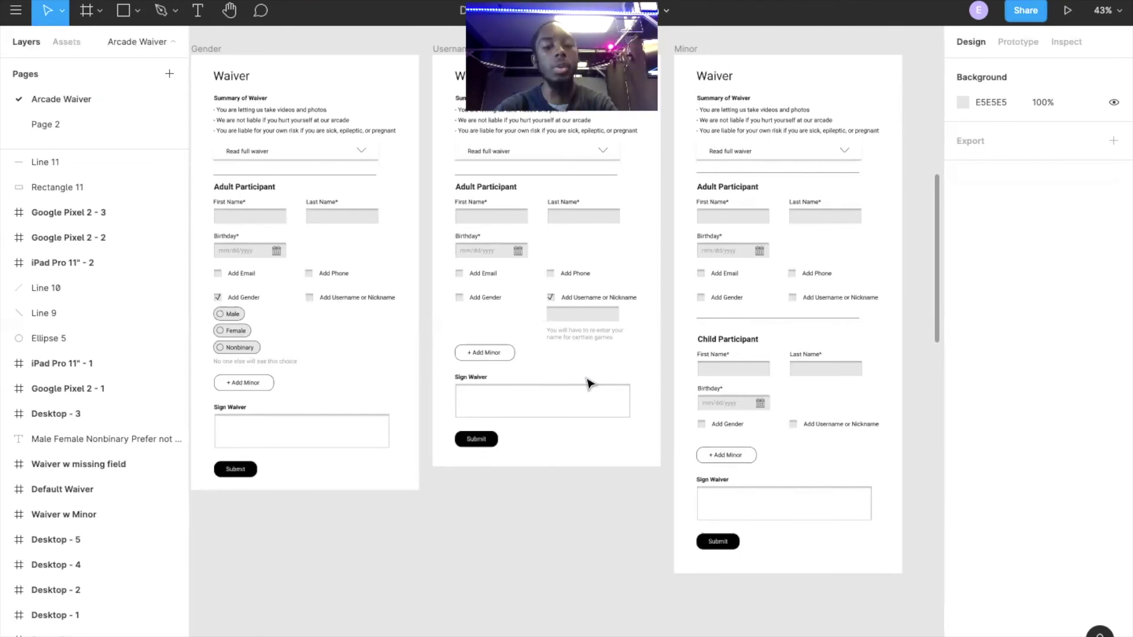
{"action": "scroll", "coordinate": [588, 384], "scroll_direction": "right", "scroll_amount": 5}
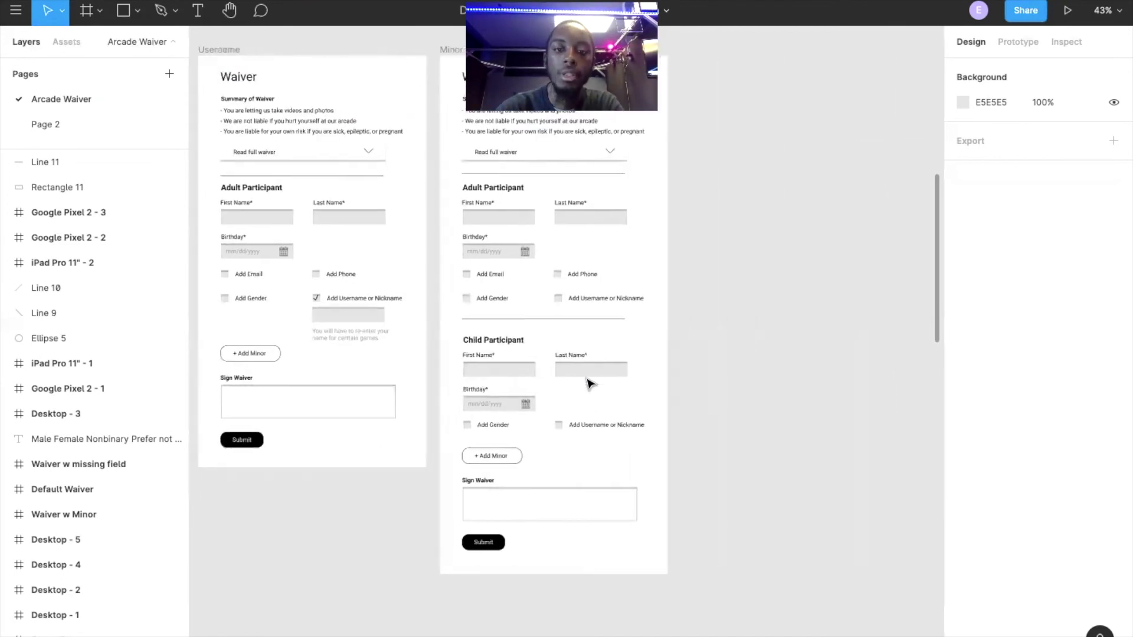
{"action": "scroll", "coordinate": [587, 384], "scroll_direction": "down", "scroll_amount": 3}
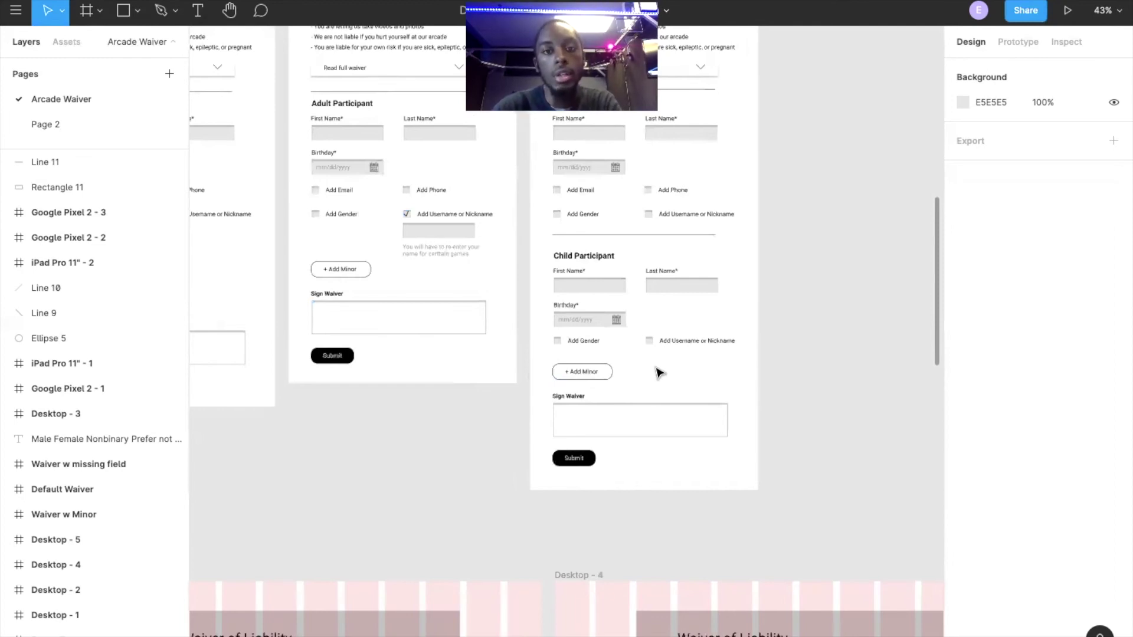
{"action": "scroll", "coordinate": [659, 371], "scroll_direction": "down", "scroll_amount": 6}
{"action": "scroll", "coordinate": [671, 425], "scroll_direction": "down", "scroll_amount": 3}
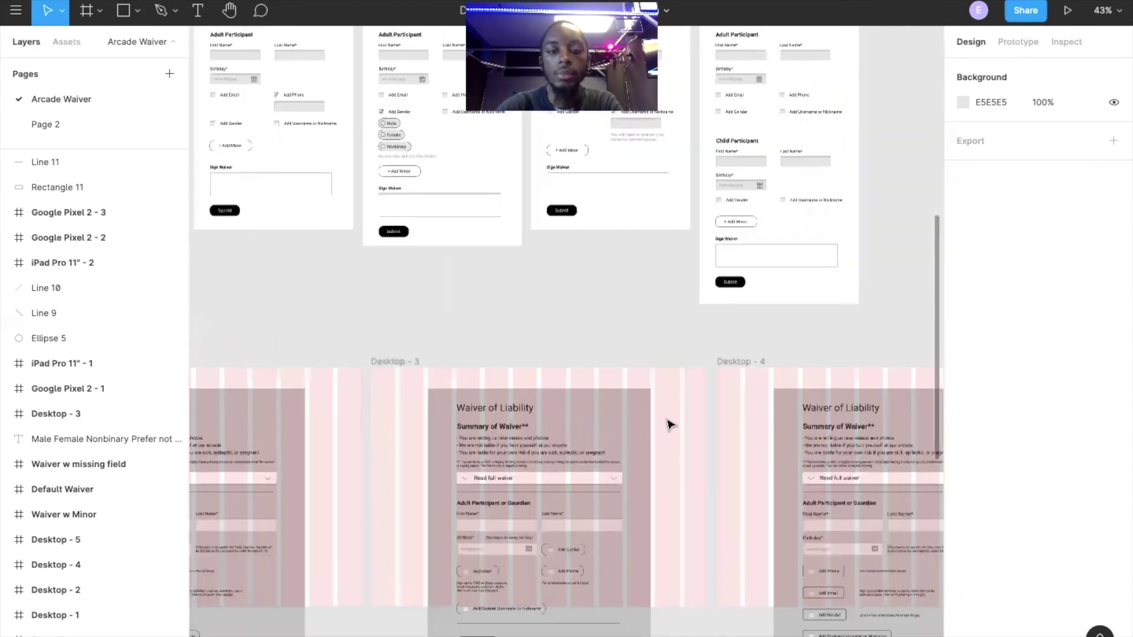
{"action": "scroll", "coordinate": [670, 425], "scroll_direction": "down", "scroll_amount": 5}
{"action": "scroll", "coordinate": [670, 425], "scroll_direction": "down", "scroll_amount": 5}
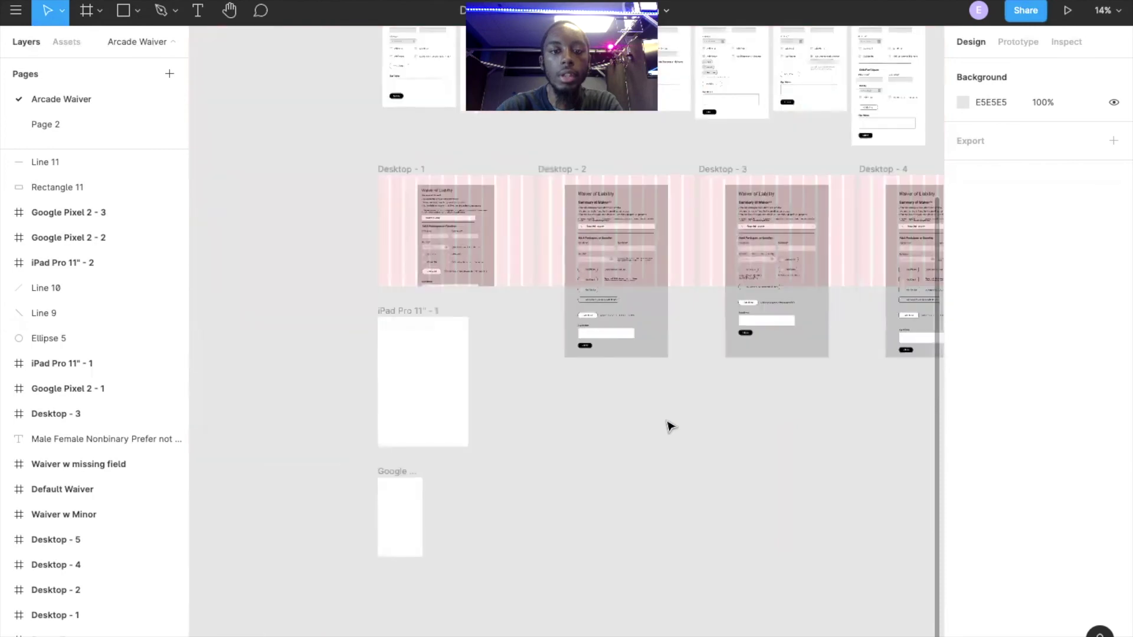
{"action": "scroll", "coordinate": [482, 447], "scroll_direction": "up", "scroll_amount": 5}
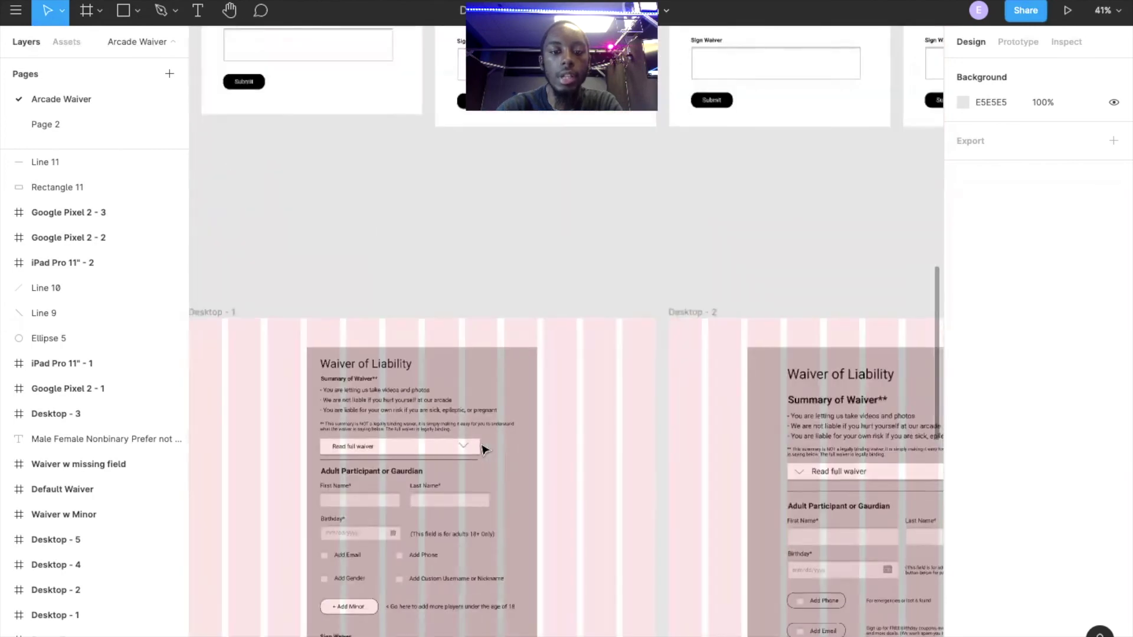
{"action": "scroll", "coordinate": [483, 450], "scroll_direction": "down", "scroll_amount": 2}
{"action": "scroll", "coordinate": [483, 450], "scroll_direction": "up", "scroll_amount": 3}
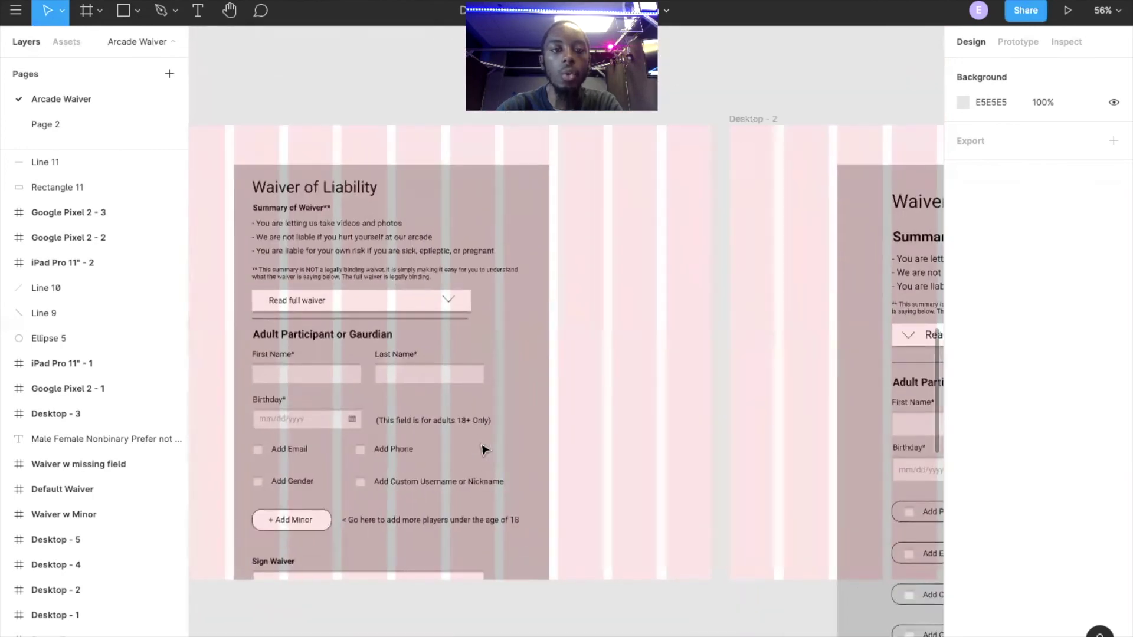
{"action": "scroll", "coordinate": [483, 450], "scroll_direction": "up", "scroll_amount": 2}
{"action": "scroll", "coordinate": [484, 454], "scroll_direction": "left", "scroll_amount": 4}
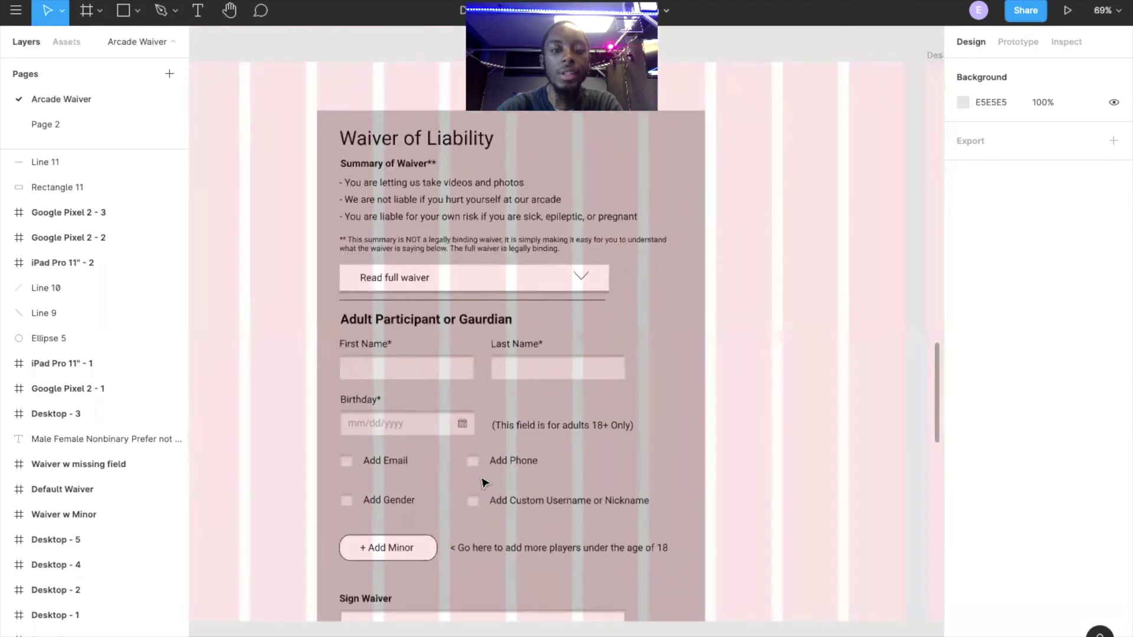
{"action": "scroll", "coordinate": [482, 483], "scroll_direction": "down", "scroll_amount": 6}
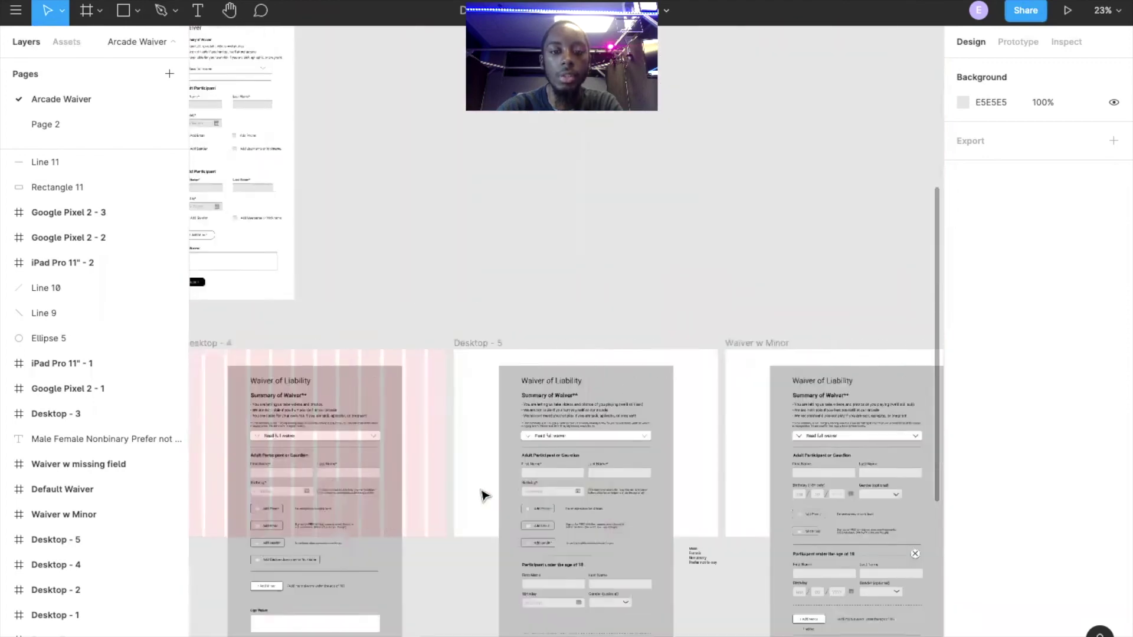
{"action": "scroll", "coordinate": [483, 495], "scroll_direction": "right", "scroll_amount": 2}
{"action": "scroll", "coordinate": [483, 496], "scroll_direction": "up", "scroll_amount": 5}
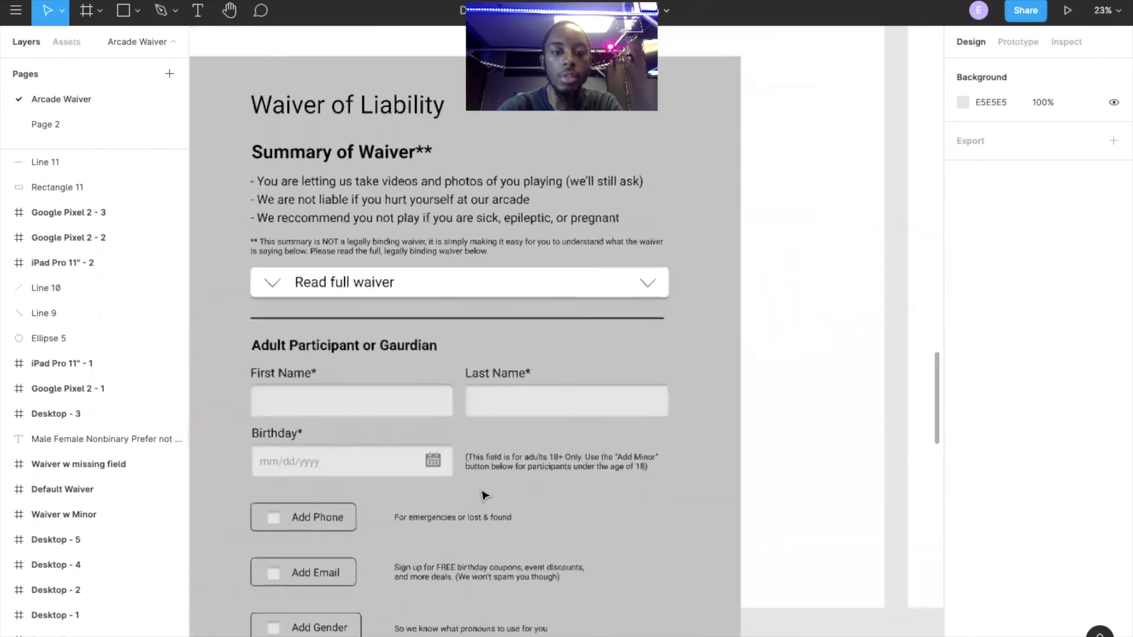
{"action": "scroll", "coordinate": [483, 496], "scroll_direction": "down", "scroll_amount": 3}
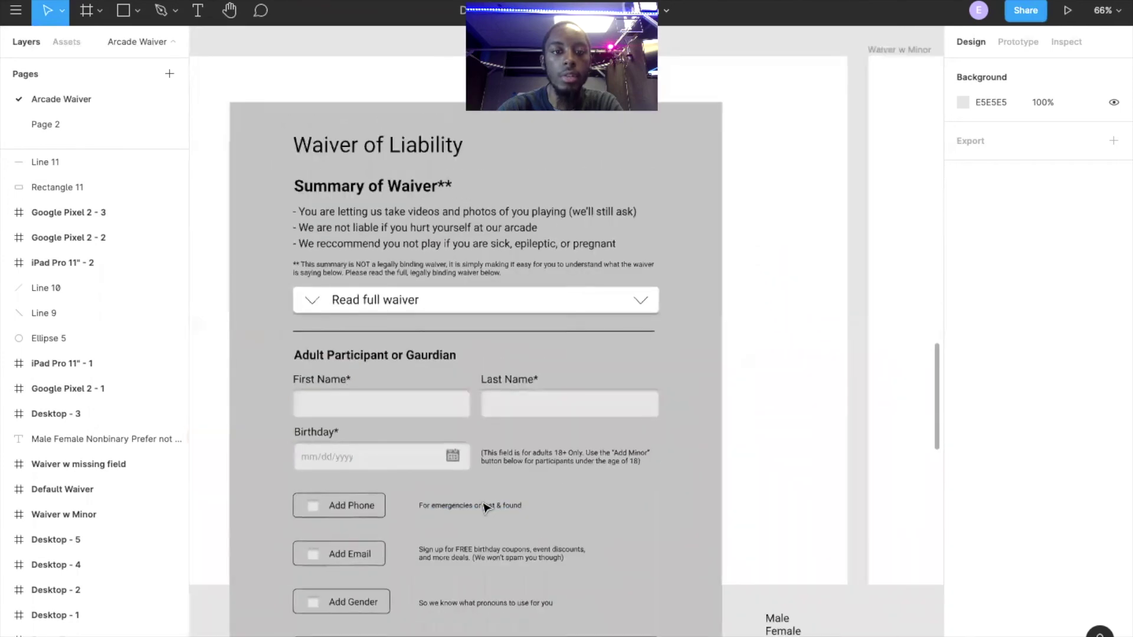
{"action": "scroll", "coordinate": [484, 508], "scroll_direction": "up", "scroll_amount": 1}
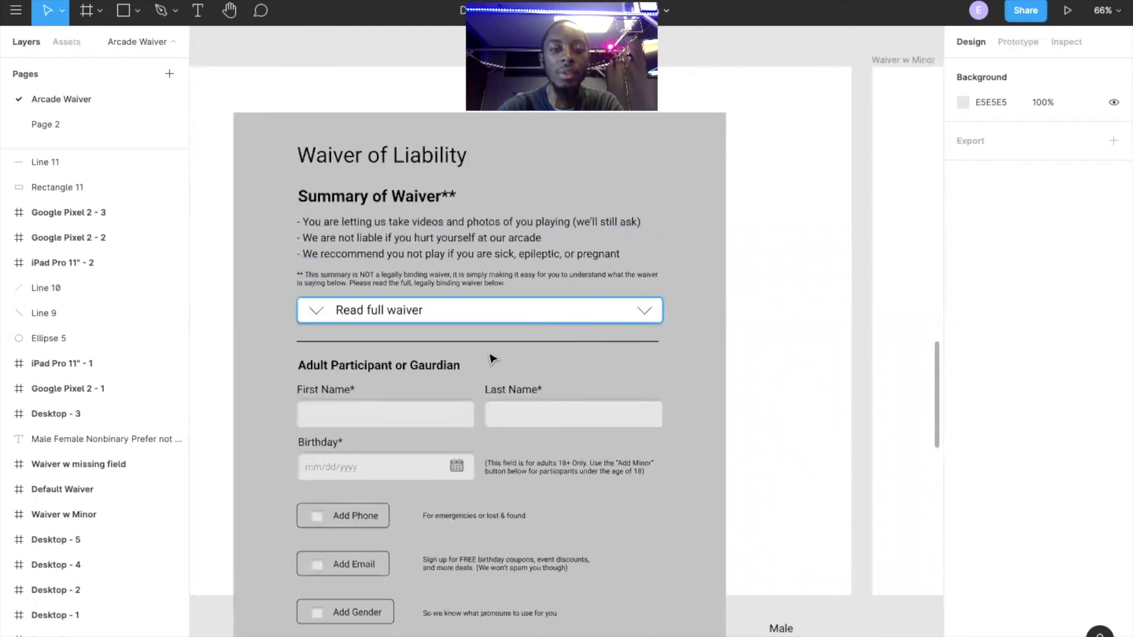
{"action": "scroll", "coordinate": [489, 366], "scroll_direction": "down", "scroll_amount": 5}
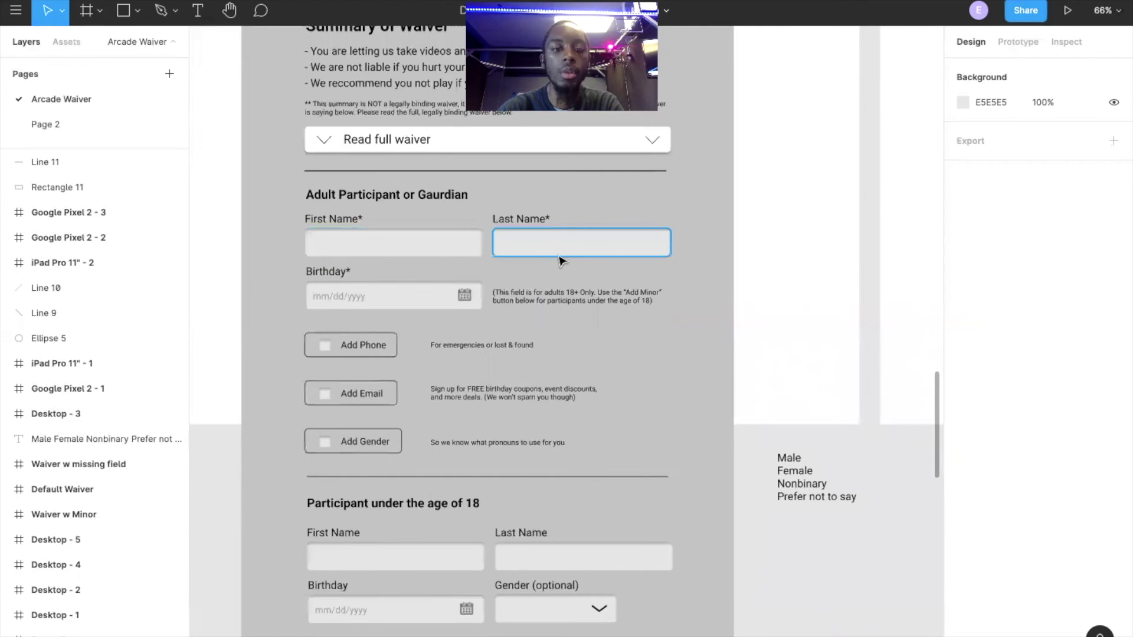
{"action": "scroll", "coordinate": [484, 365], "scroll_direction": "down", "scroll_amount": 2}
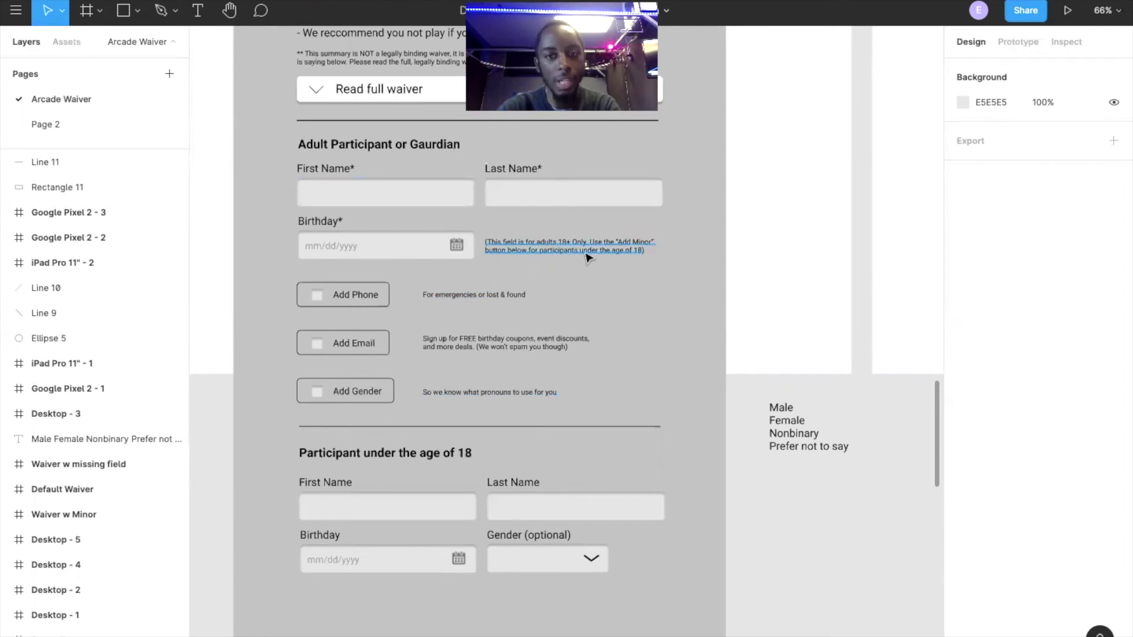
{"action": "scroll", "coordinate": [458, 344], "scroll_direction": "down", "scroll_amount": 2}
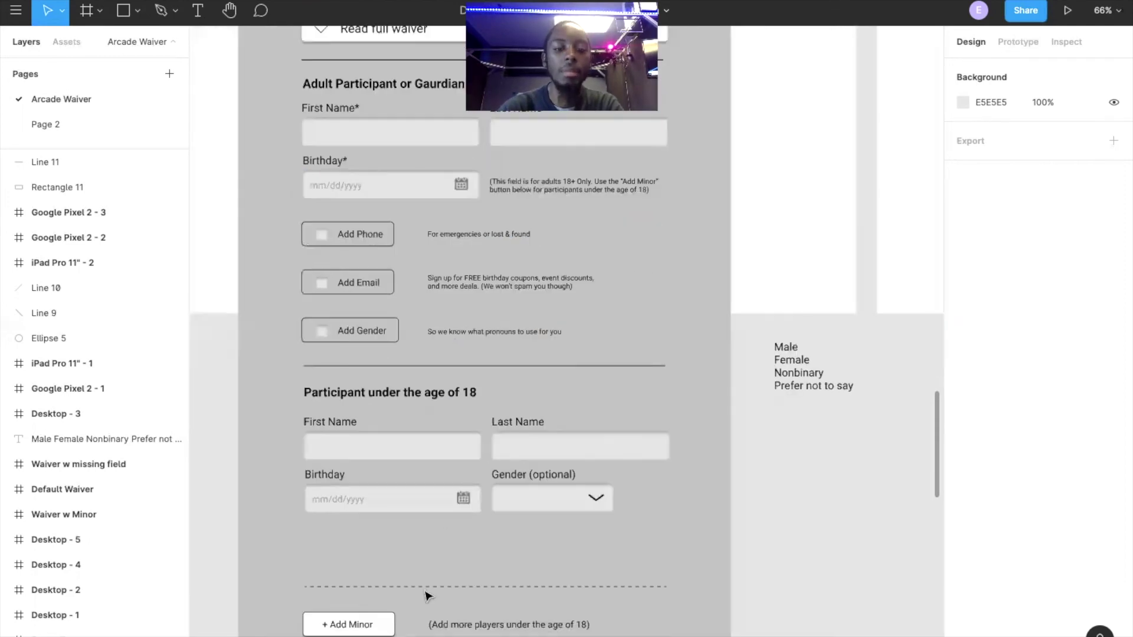
{"action": "scroll", "coordinate": [451, 307], "scroll_direction": "up", "scroll_amount": 2}
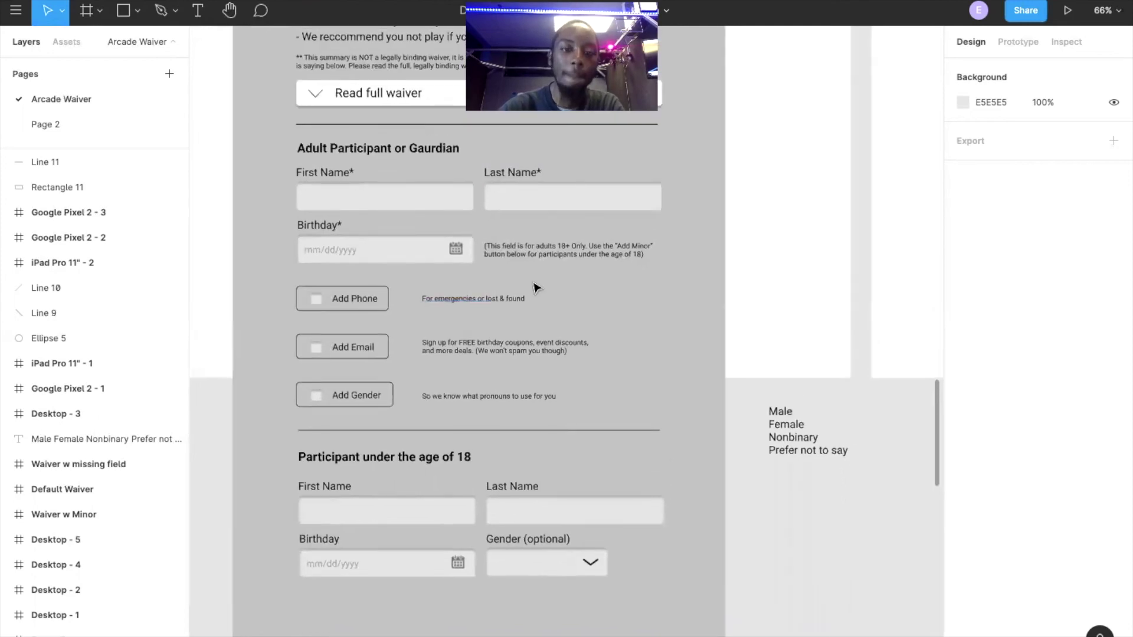
{"action": "scroll", "coordinate": [536, 287], "scroll_direction": "up", "scroll_amount": 1}
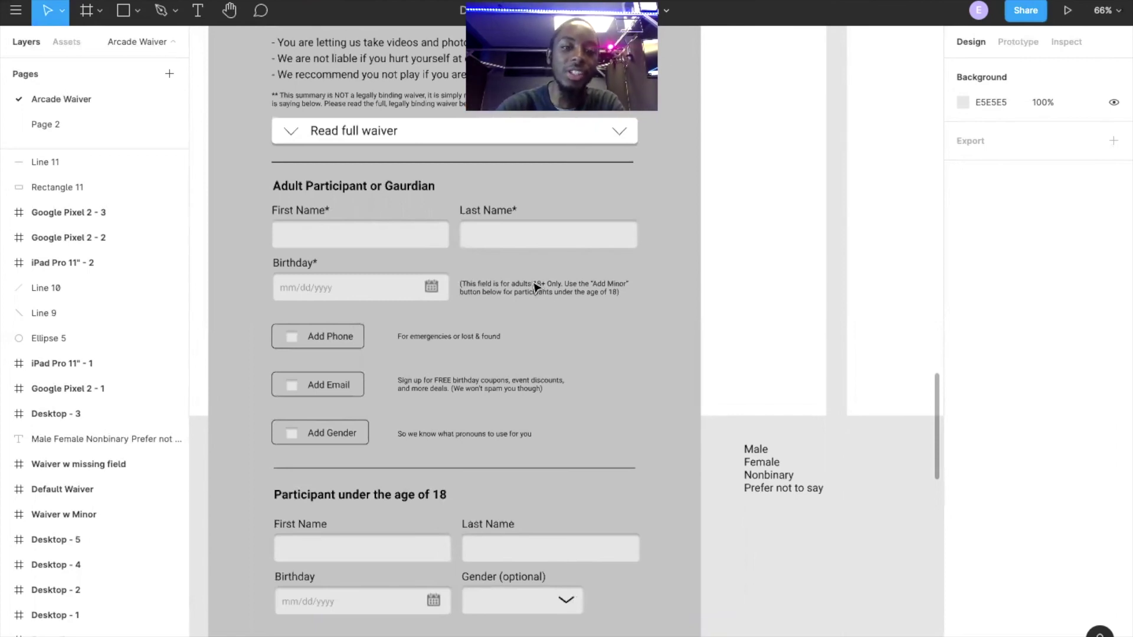
{"action": "scroll", "coordinate": [489, 313], "scroll_direction": "left", "scroll_amount": 2}
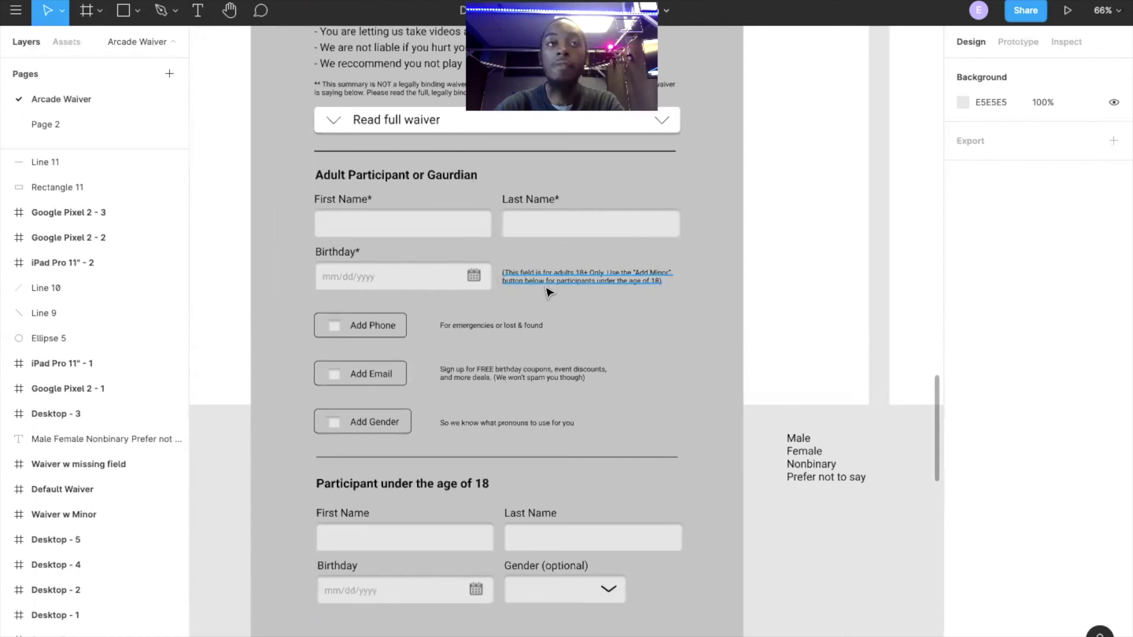
{"action": "scroll", "coordinate": [405, 265], "scroll_direction": "right", "scroll_amount": 1}
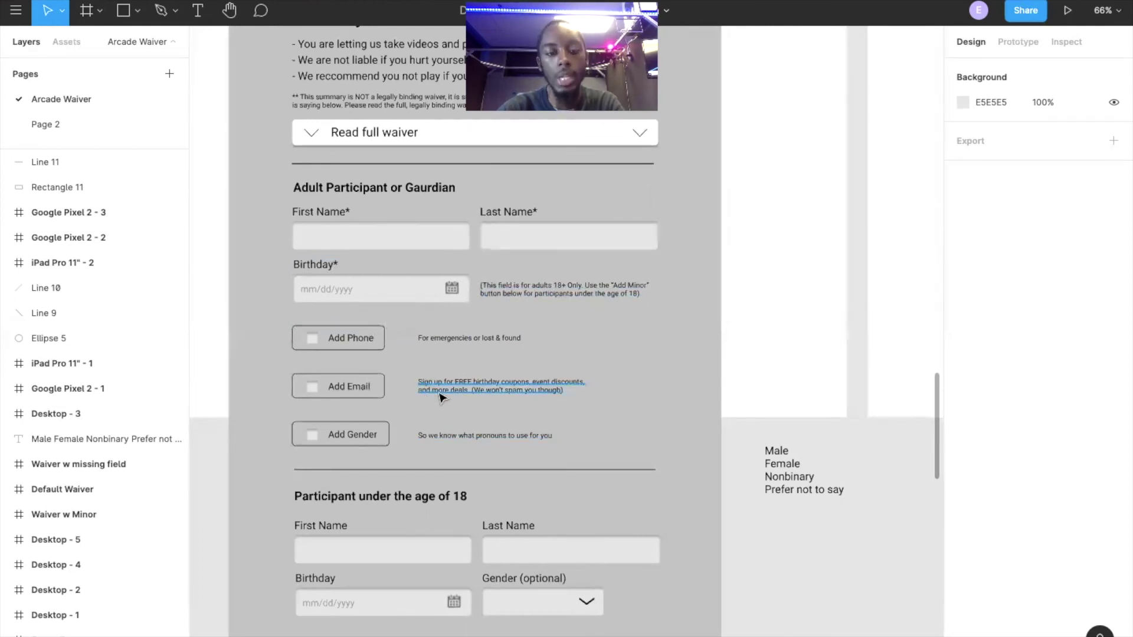
{"action": "scroll", "coordinate": [459, 428], "scroll_direction": "down", "scroll_amount": 1}
{"action": "scroll", "coordinate": [460, 427], "scroll_direction": "down", "scroll_amount": 2}
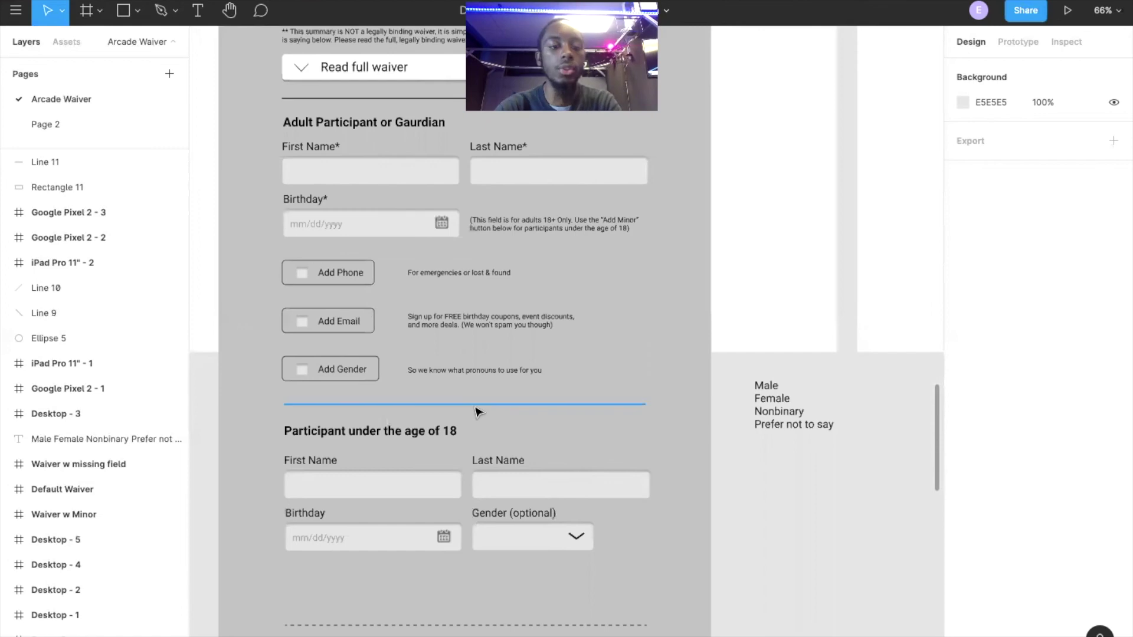
{"action": "scroll", "coordinate": [388, 491], "scroll_direction": "down", "scroll_amount": 3}
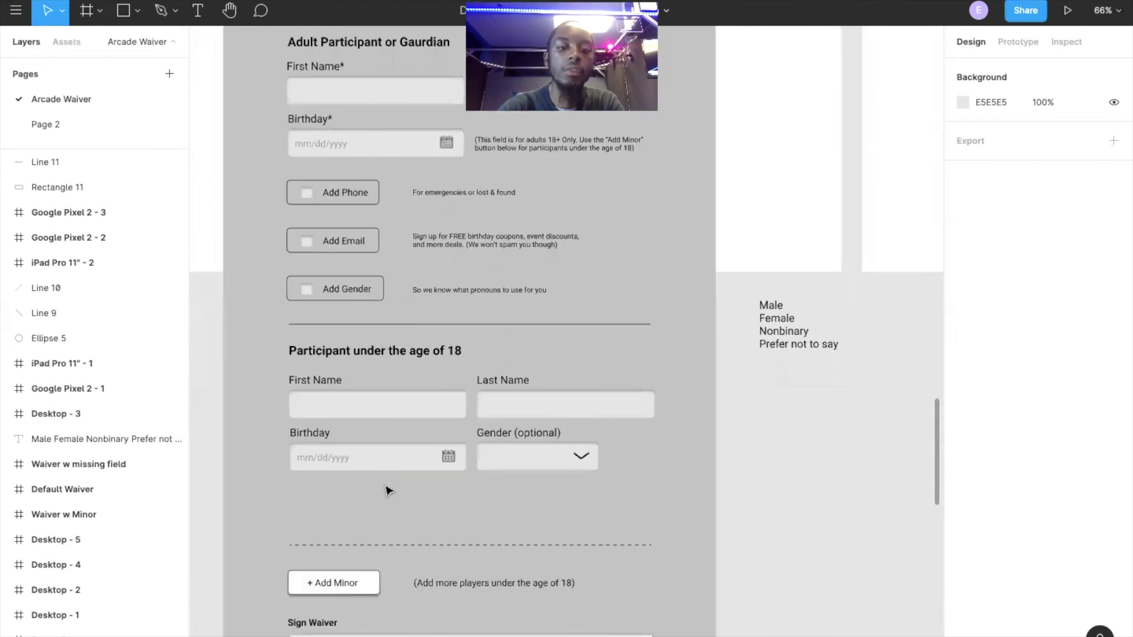
{"action": "double_click", "coordinate": [413, 353]}
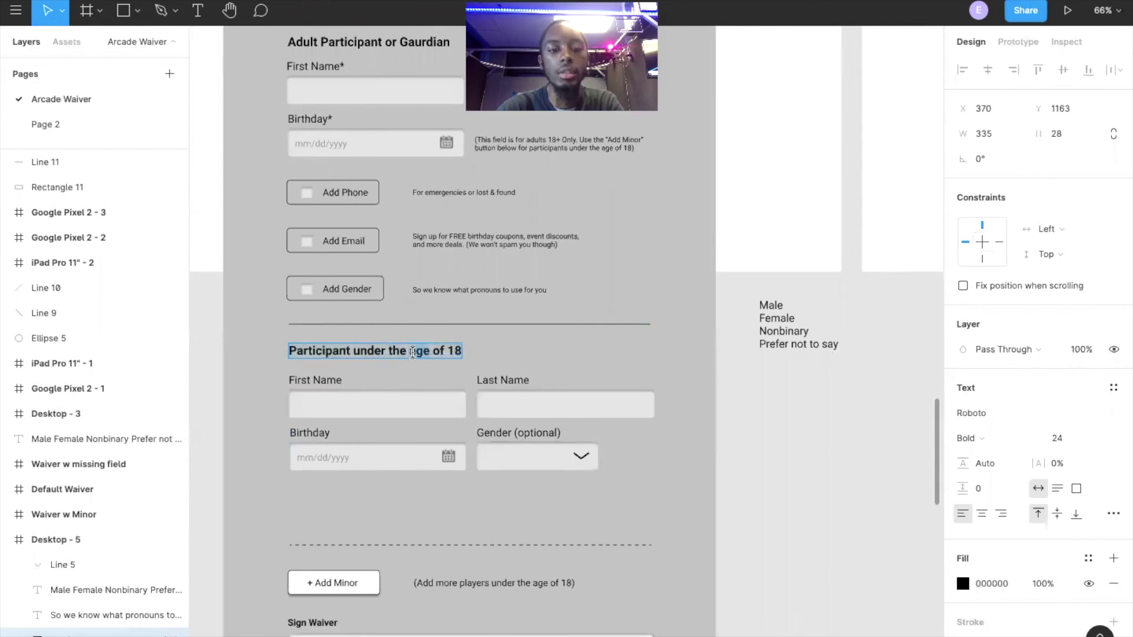
{"action": "scroll", "coordinate": [413, 353], "scroll_direction": "up", "scroll_amount": 1}
{"action": "left_click", "coordinate": [500, 368]}
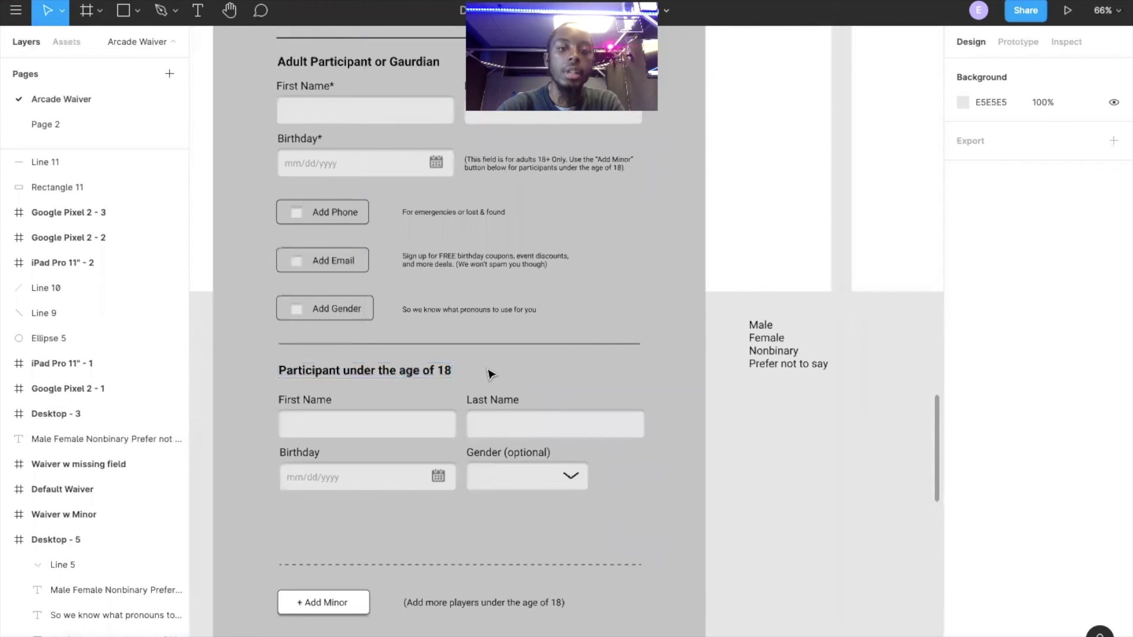
{"action": "scroll", "coordinate": [401, 395], "scroll_direction": "down", "scroll_amount": 4}
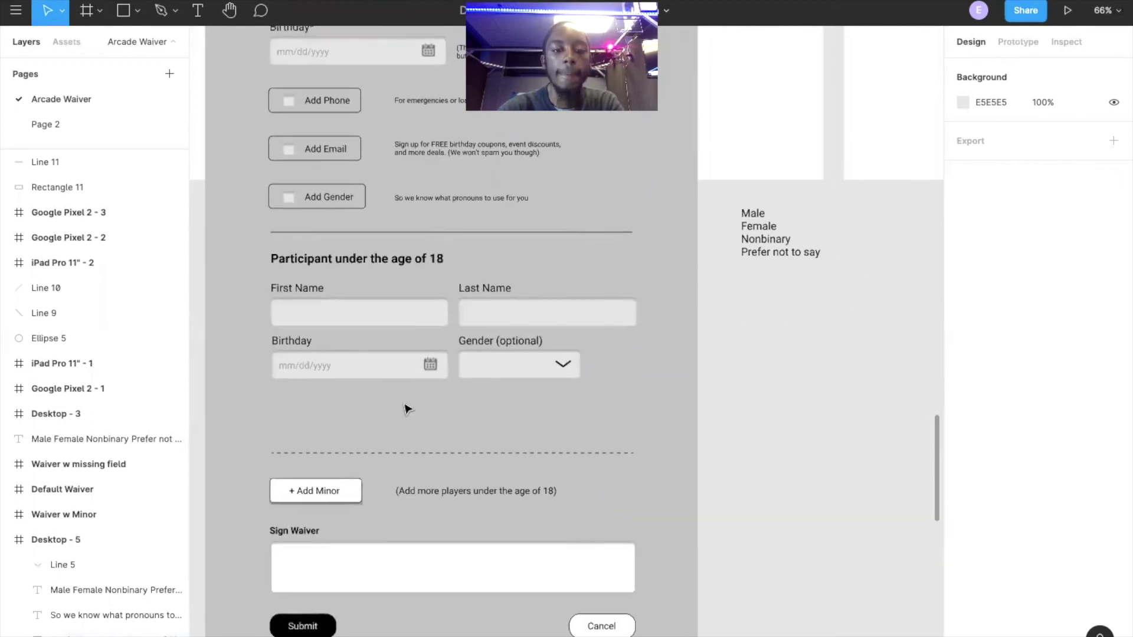
{"action": "scroll", "coordinate": [466, 439], "scroll_direction": "down", "scroll_amount": 1}
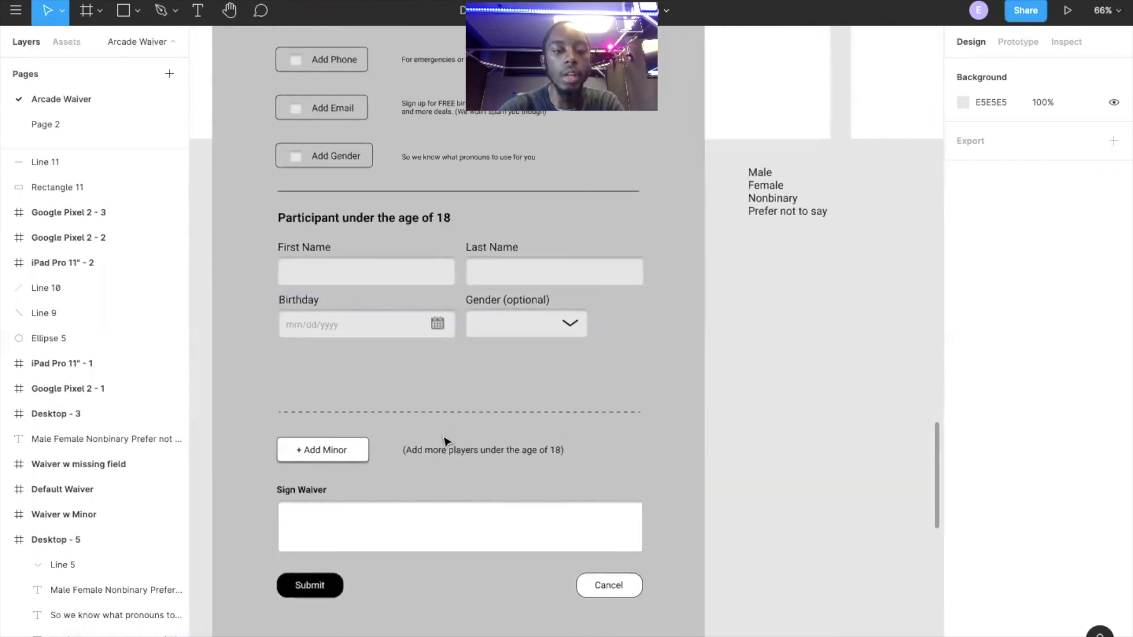
{"action": "scroll", "coordinate": [501, 472], "scroll_direction": "down", "scroll_amount": 3}
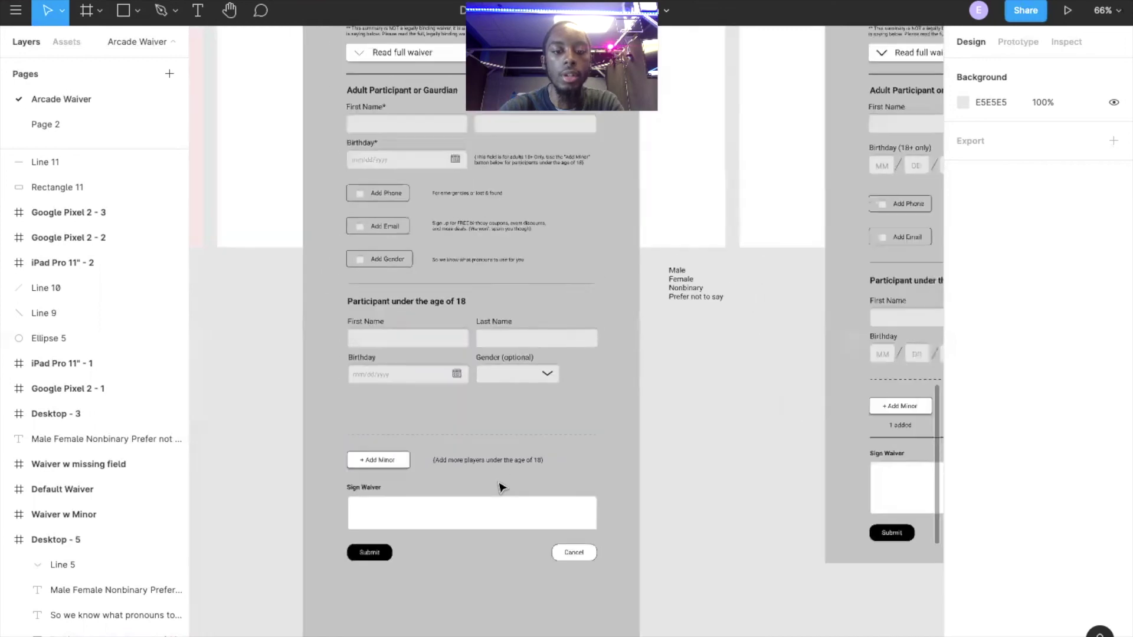
{"action": "scroll", "coordinate": [499, 485], "scroll_direction": "right", "scroll_amount": 5}
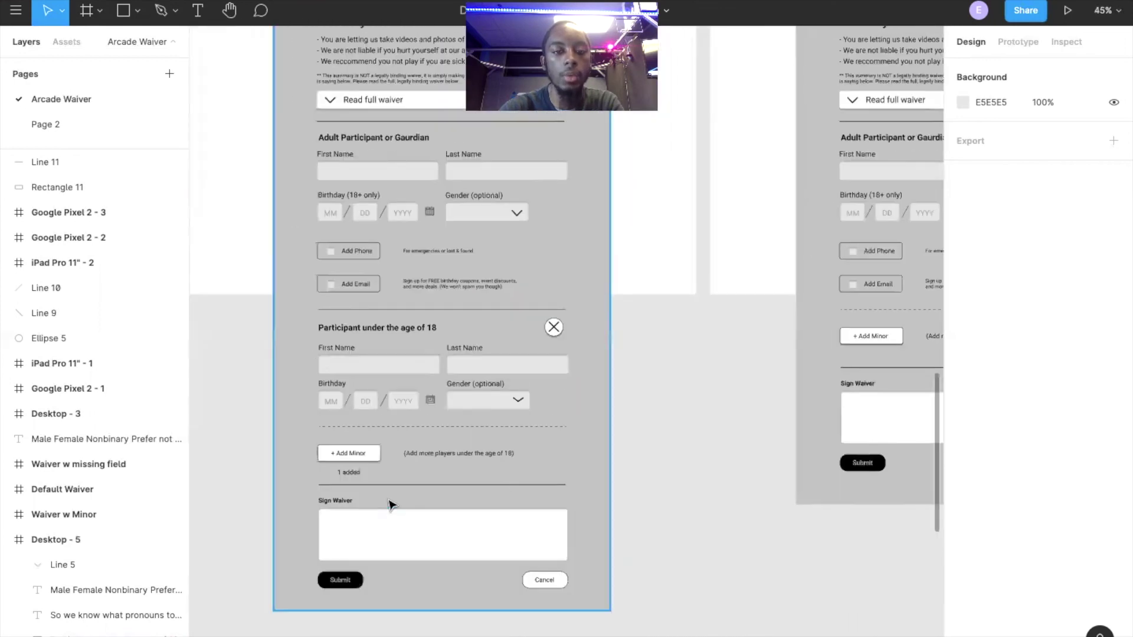
{"action": "scroll", "coordinate": [390, 504], "scroll_direction": "up", "scroll_amount": 3}
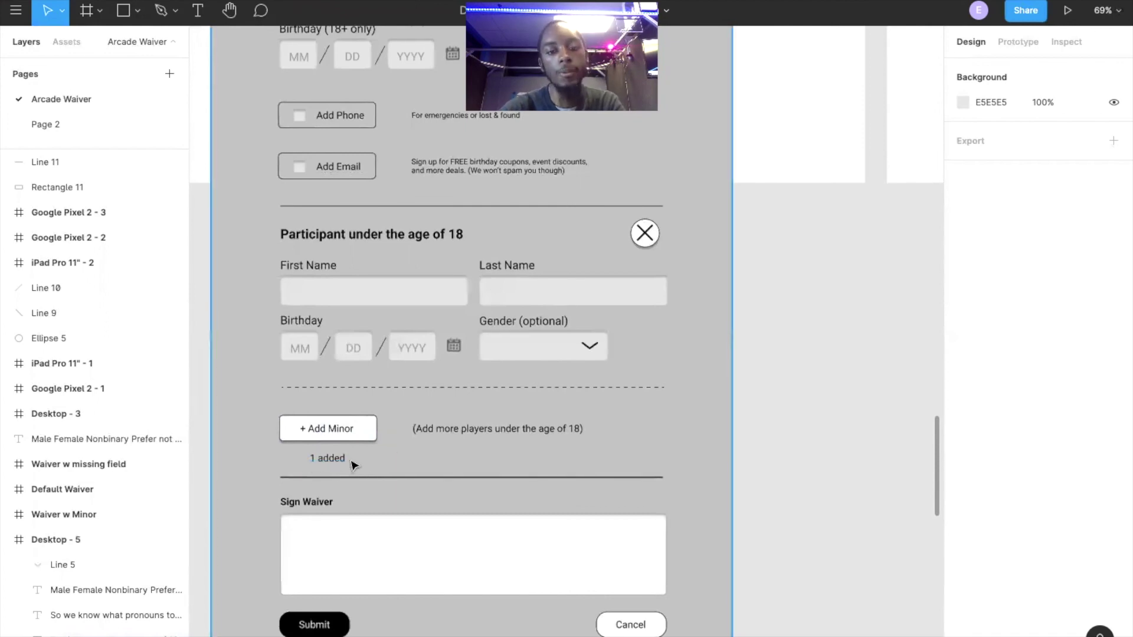
{"action": "scroll", "coordinate": [399, 458], "scroll_direction": "down", "scroll_amount": 1}
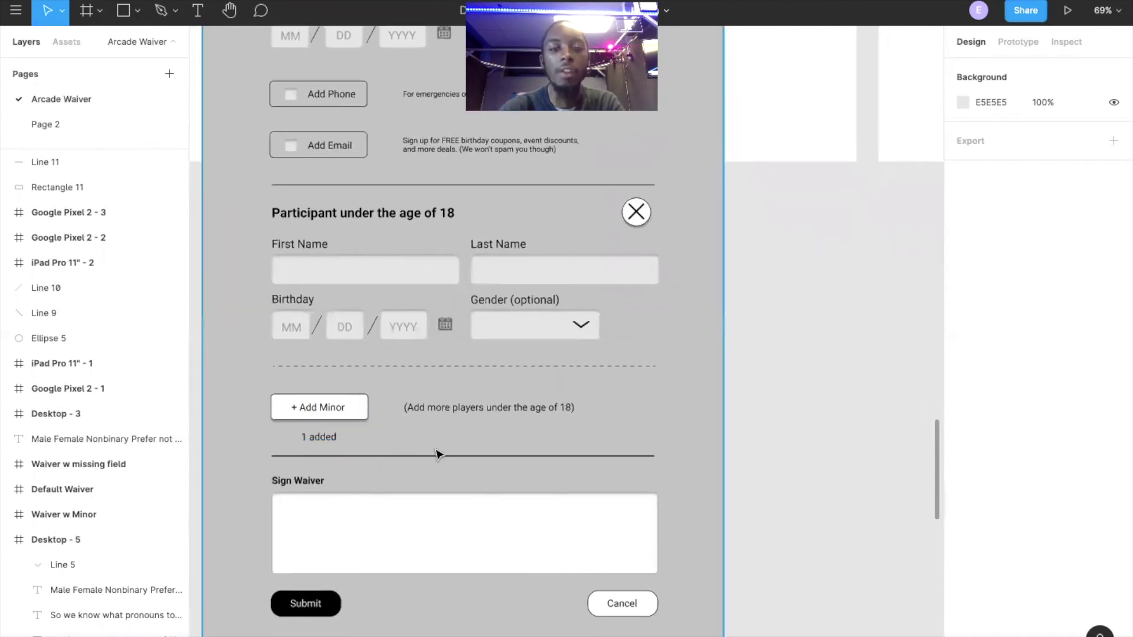
{"action": "scroll", "coordinate": [437, 454], "scroll_direction": "down", "scroll_amount": 2}
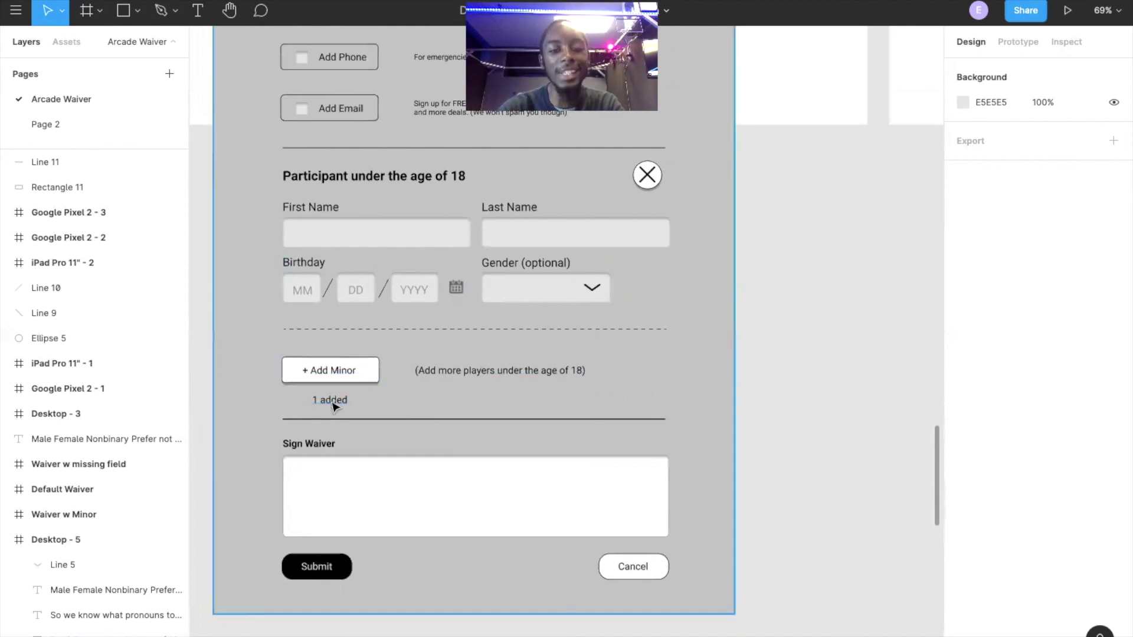
{"action": "scroll", "coordinate": [405, 427], "scroll_direction": "right", "scroll_amount": 1}
{"action": "scroll", "coordinate": [405, 426], "scroll_direction": "up", "scroll_amount": 1}
{"action": "scroll", "coordinate": [405, 426], "scroll_direction": "right", "scroll_amount": 1}
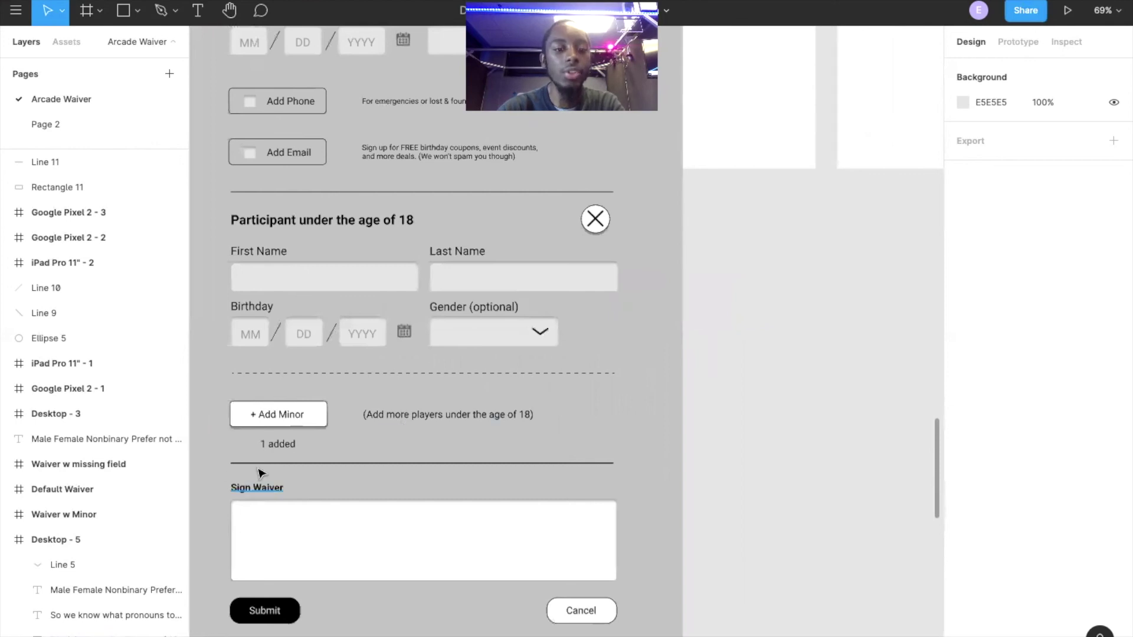
{"action": "scroll", "coordinate": [502, 418], "scroll_direction": "up", "scroll_amount": 1}
{"action": "scroll", "coordinate": [501, 418], "scroll_direction": "left", "scroll_amount": 2}
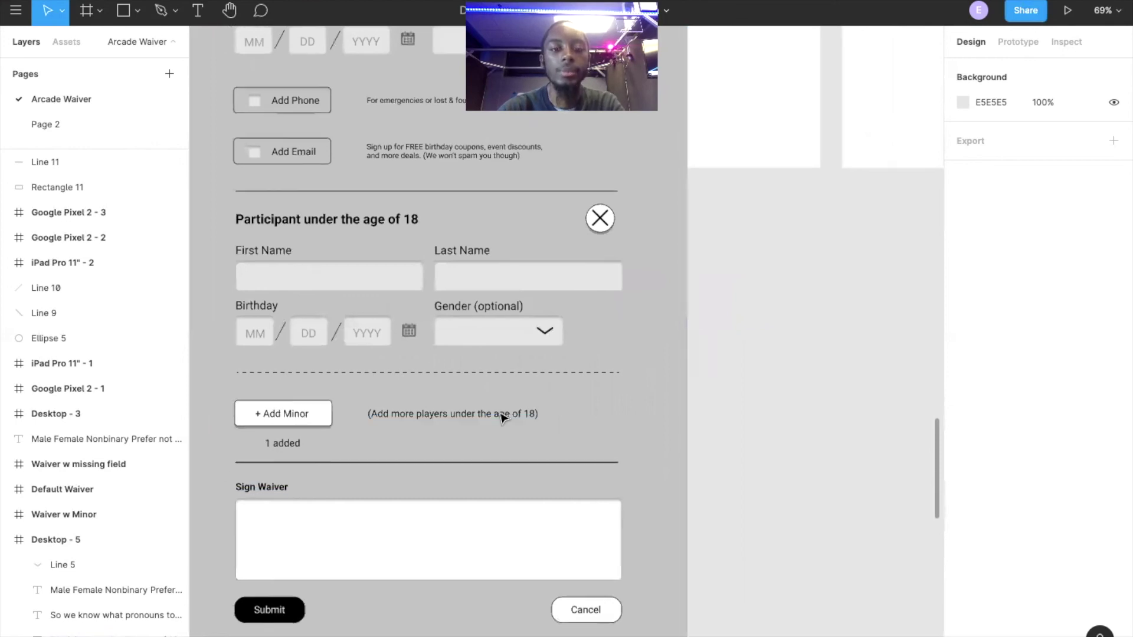
{"action": "scroll", "coordinate": [502, 418], "scroll_direction": "up", "scroll_amount": 3}
{"action": "scroll", "coordinate": [502, 418], "scroll_direction": "right", "scroll_amount": 1}
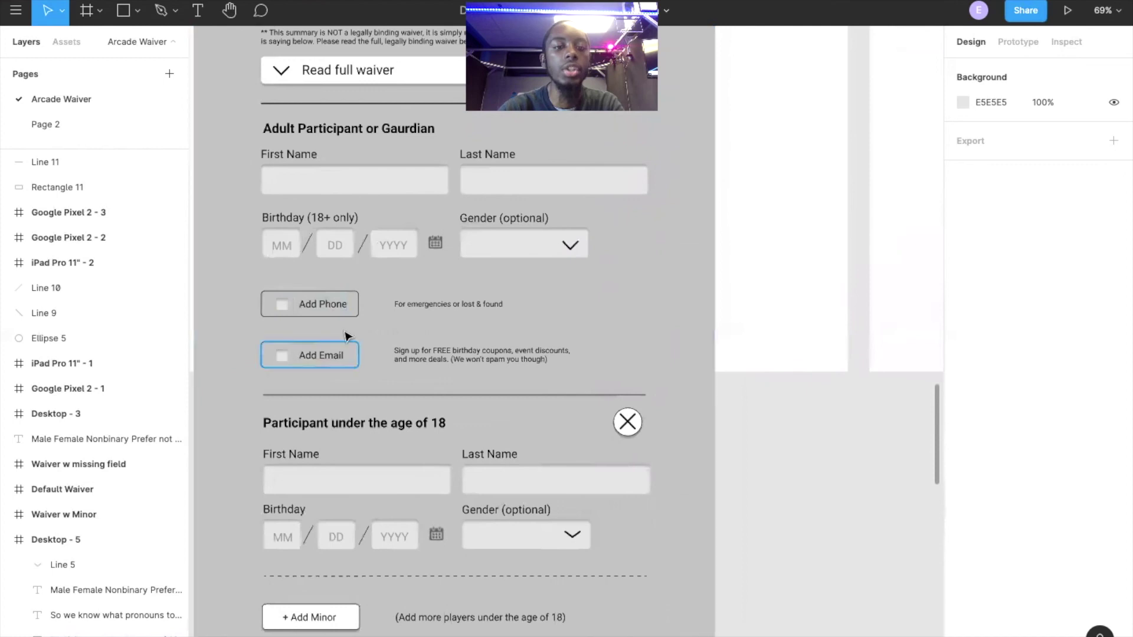
{"action": "scroll", "coordinate": [403, 384], "scroll_direction": "up", "scroll_amount": 1}
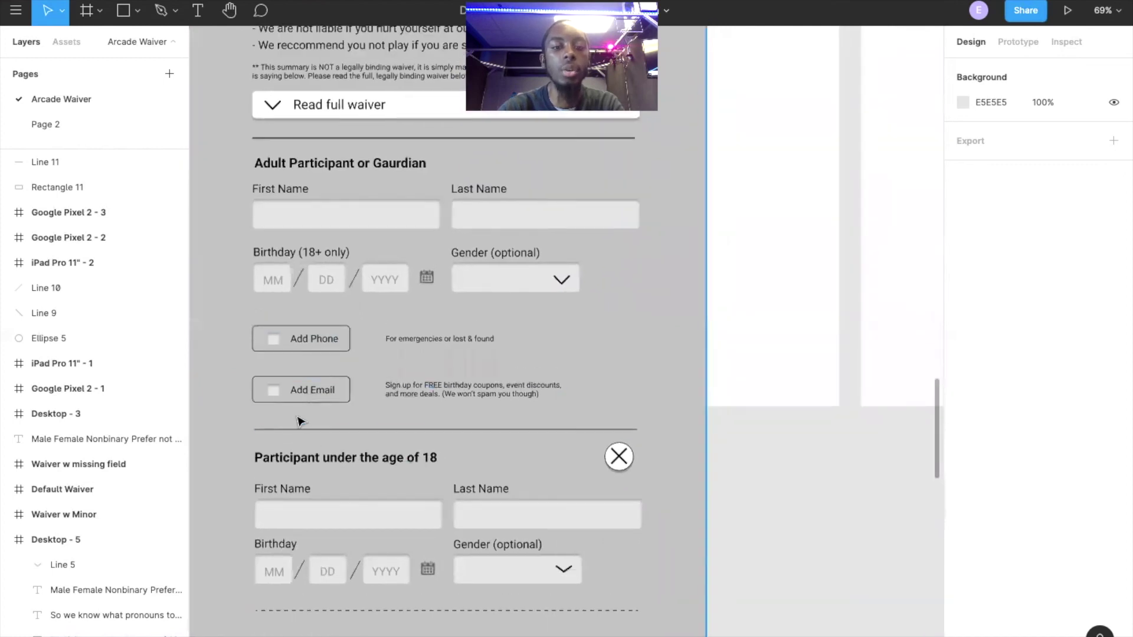
{"action": "scroll", "coordinate": [440, 399], "scroll_direction": "up", "scroll_amount": 1}
{"action": "scroll", "coordinate": [466, 354], "scroll_direction": "up", "scroll_amount": 1}
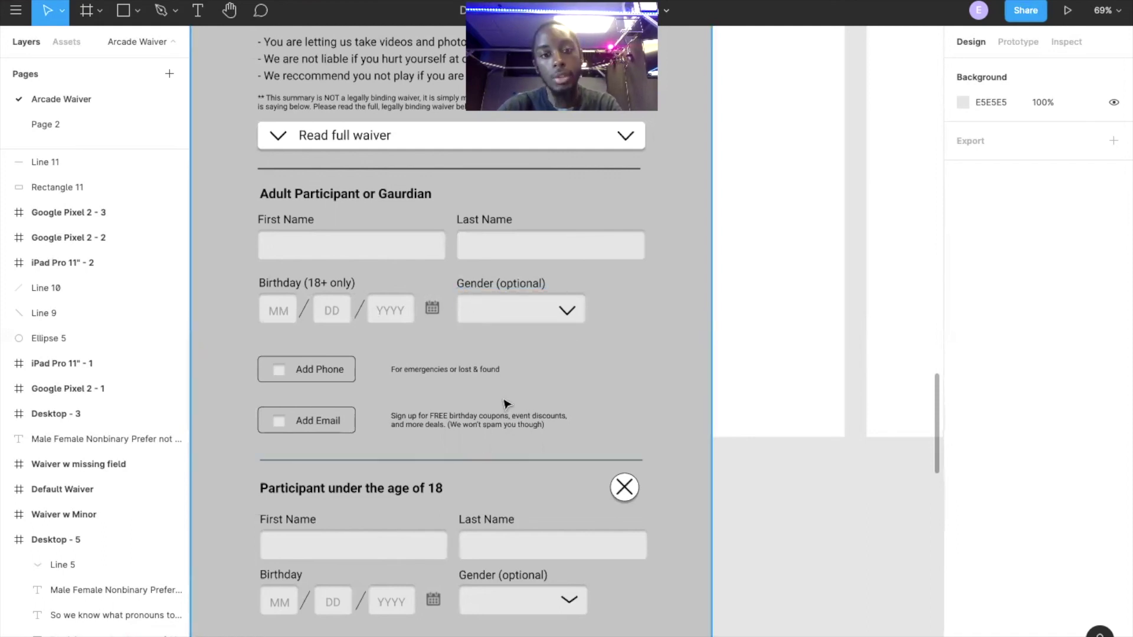
{"action": "scroll", "coordinate": [504, 404], "scroll_direction": "down", "scroll_amount": 5}
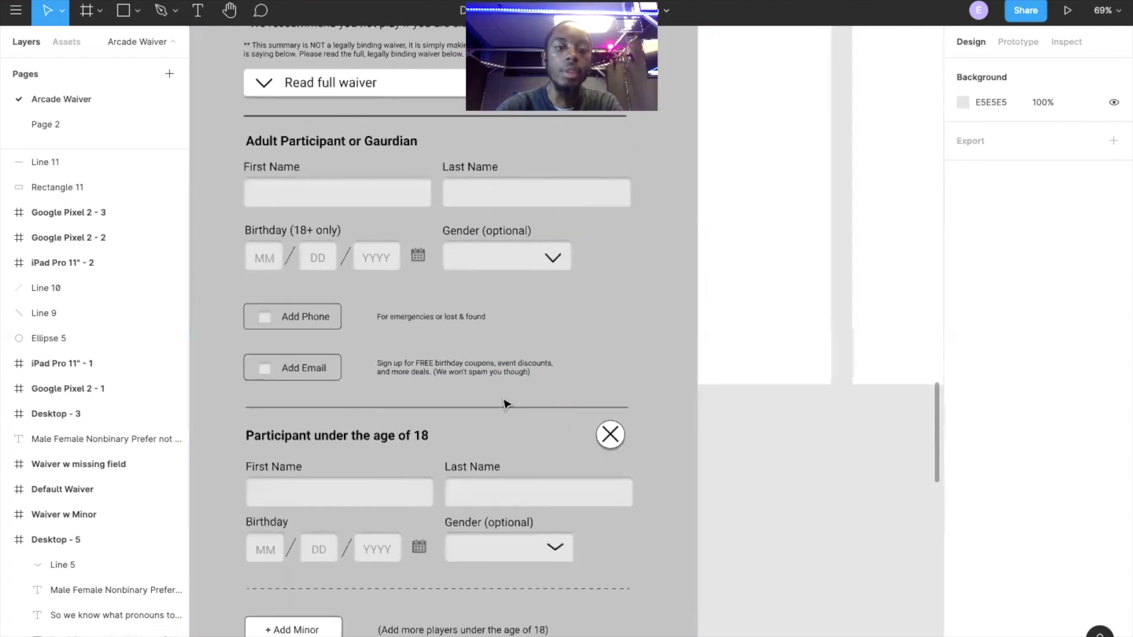
{"action": "scroll", "coordinate": [485, 441], "scroll_direction": "down", "scroll_amount": 4}
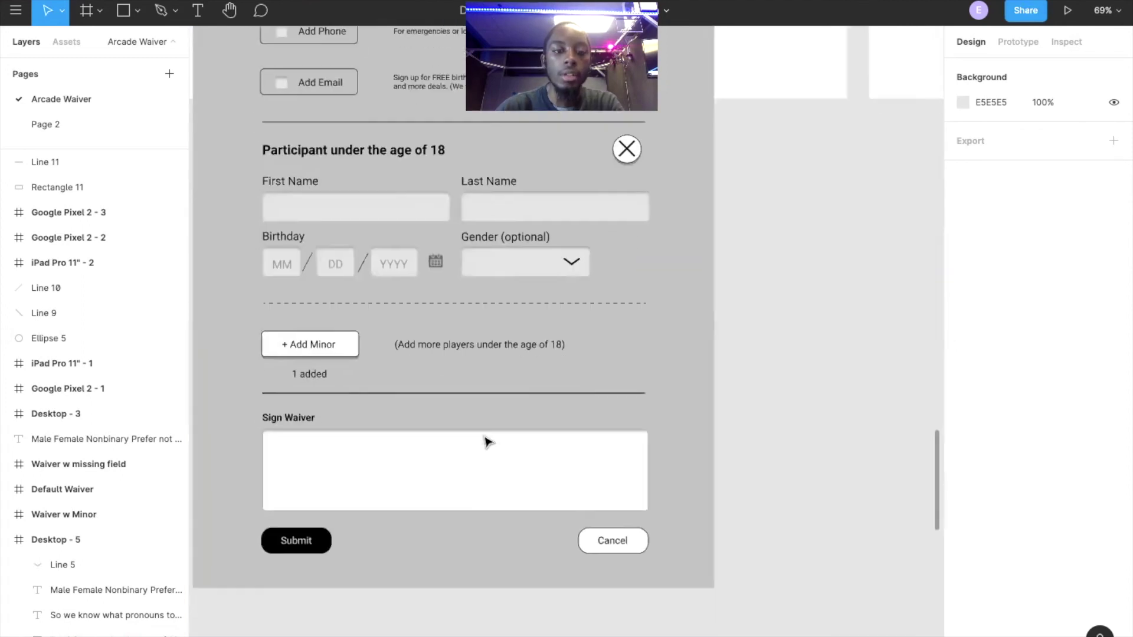
{"action": "scroll", "coordinate": [486, 498], "scroll_direction": "down", "scroll_amount": 5}
{"action": "scroll", "coordinate": [487, 499], "scroll_direction": "right", "scroll_amount": 10}
{"action": "scroll", "coordinate": [487, 498], "scroll_direction": "up", "scroll_amount": 3}
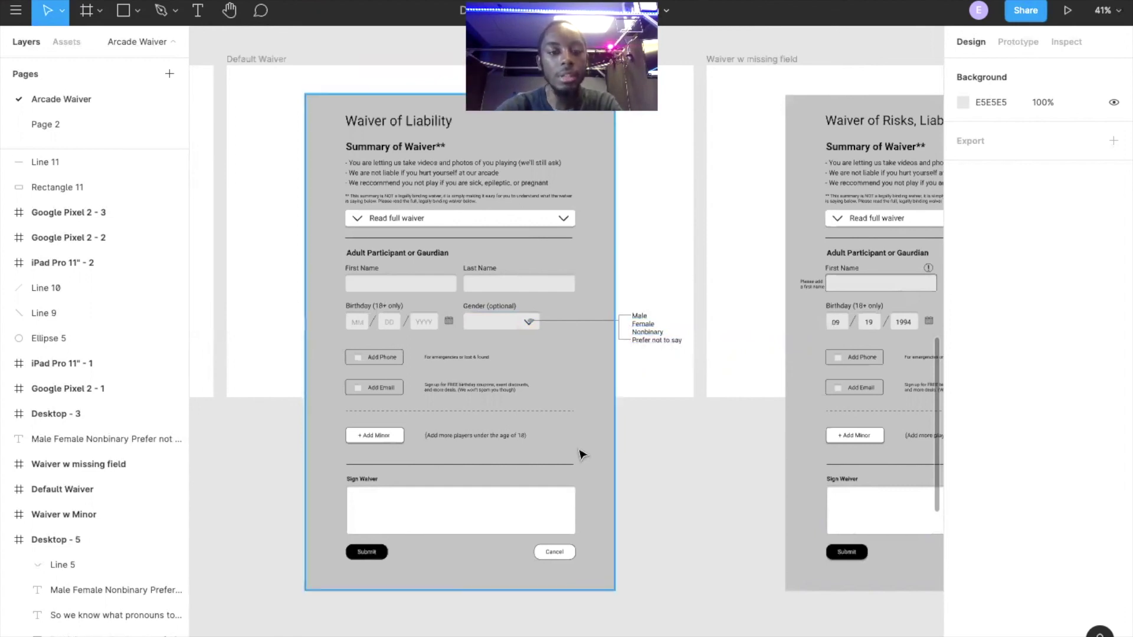
{"action": "scroll", "coordinate": [583, 454], "scroll_direction": "right", "scroll_amount": 2}
{"action": "scroll", "coordinate": [581, 455], "scroll_direction": "right", "scroll_amount": 8}
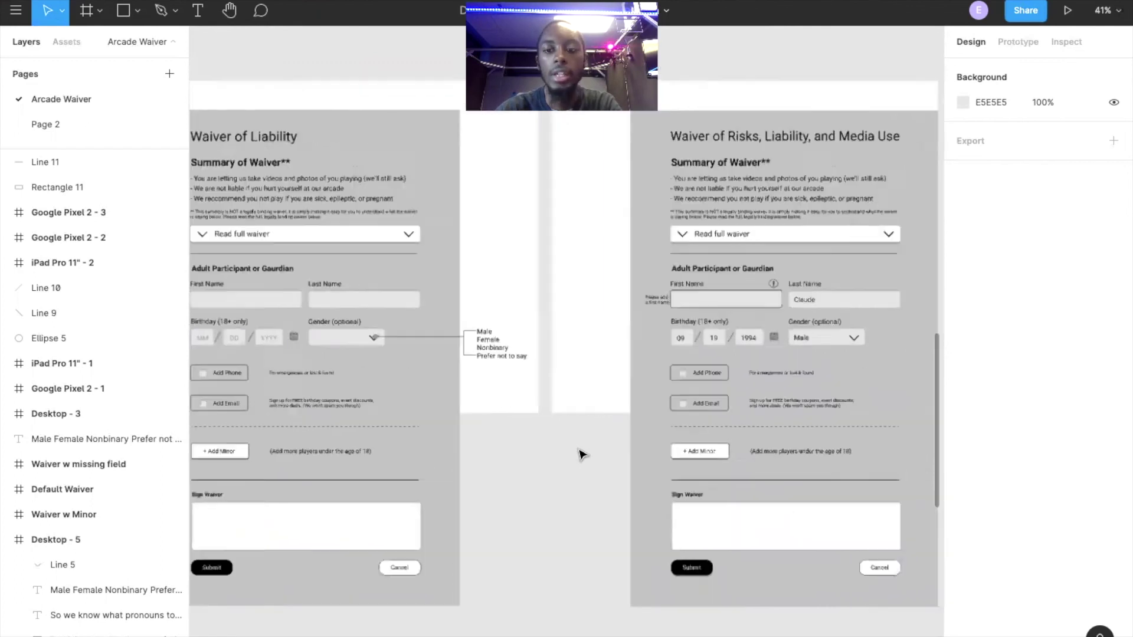
{"action": "scroll", "coordinate": [582, 454], "scroll_direction": "left", "scroll_amount": 2}
{"action": "scroll", "coordinate": [483, 300], "scroll_direction": "up", "scroll_amount": 5}
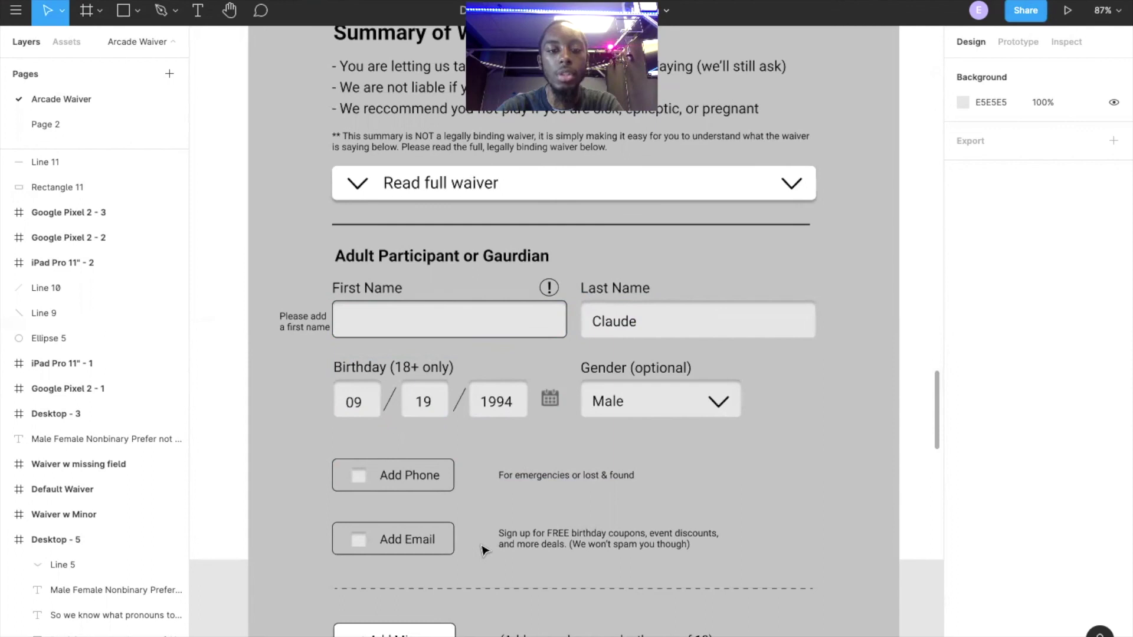
{"action": "scroll", "coordinate": [482, 550], "scroll_direction": "down", "scroll_amount": 3}
{"action": "scroll", "coordinate": [483, 551], "scroll_direction": "down", "scroll_amount": 3}
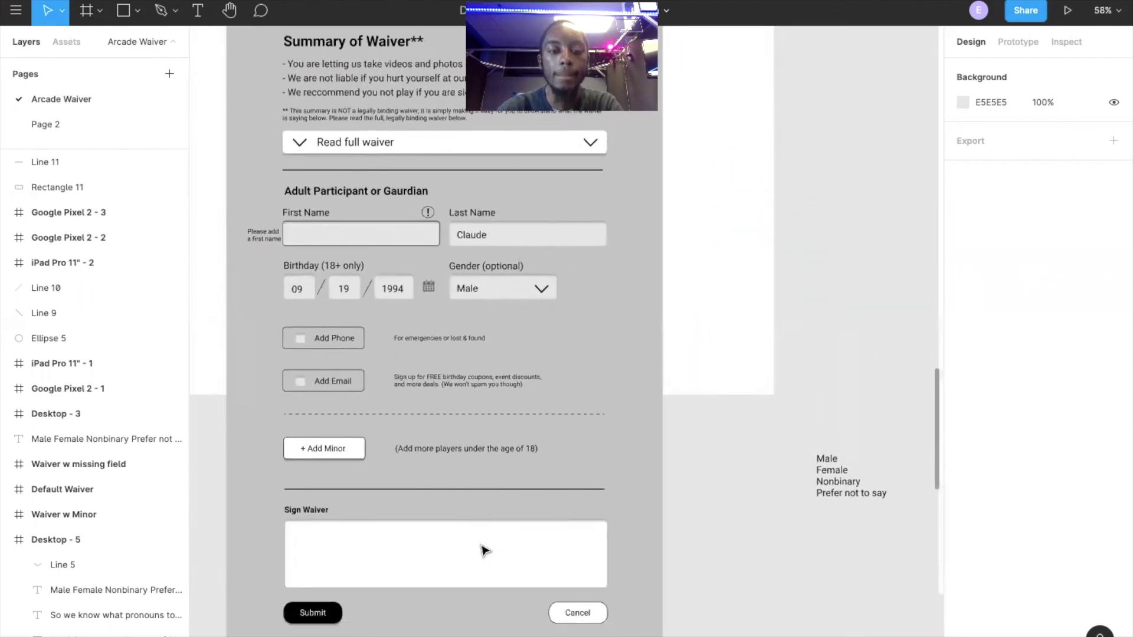
{"action": "scroll", "coordinate": [483, 551], "scroll_direction": "right", "scroll_amount": 1}
{"action": "scroll", "coordinate": [465, 631], "scroll_direction": "down", "scroll_amount": 5}
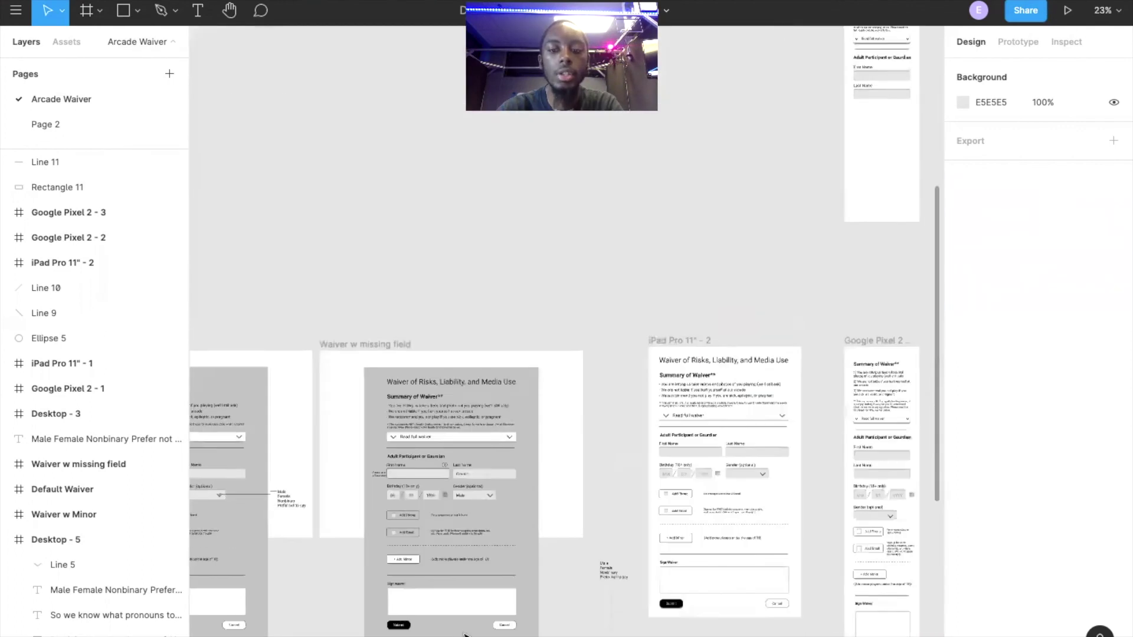
{"action": "scroll", "coordinate": [366, 567], "scroll_direction": "up", "scroll_amount": 2}
{"action": "scroll", "coordinate": [334, 534], "scroll_direction": "right", "scroll_amount": 1}
{"action": "scroll", "coordinate": [335, 536], "scroll_direction": "up", "scroll_amount": 2}
{"action": "scroll", "coordinate": [334, 535], "scroll_direction": "up", "scroll_amount": 5}
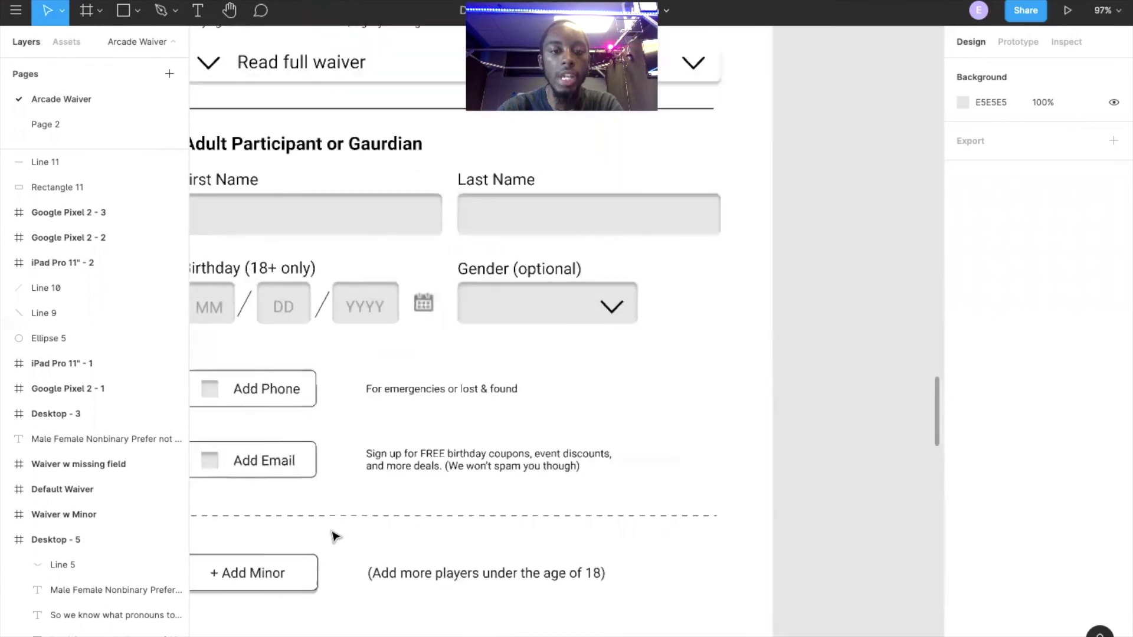
{"action": "scroll", "coordinate": [331, 534], "scroll_direction": "up", "scroll_amount": 2}
{"action": "scroll", "coordinate": [331, 533], "scroll_direction": "left", "scroll_amount": 1}
{"action": "scroll", "coordinate": [331, 533], "scroll_direction": "down", "scroll_amount": 3}
{"action": "scroll", "coordinate": [334, 535], "scroll_direction": "down", "scroll_amount": 2}
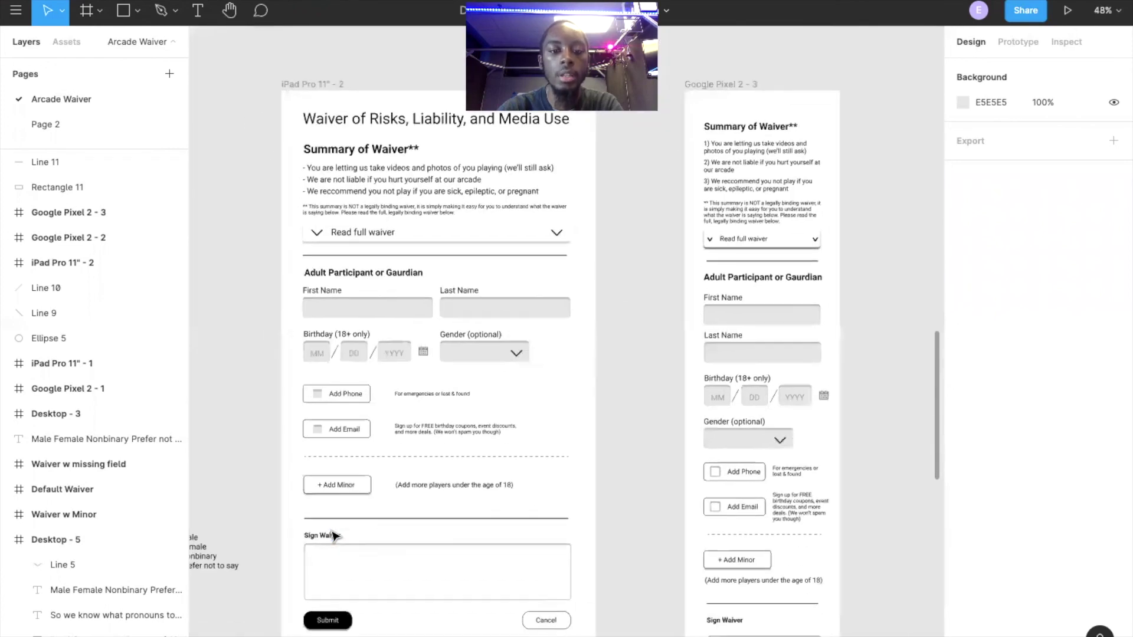
{"action": "scroll", "coordinate": [334, 536], "scroll_direction": "left", "scroll_amount": 5}
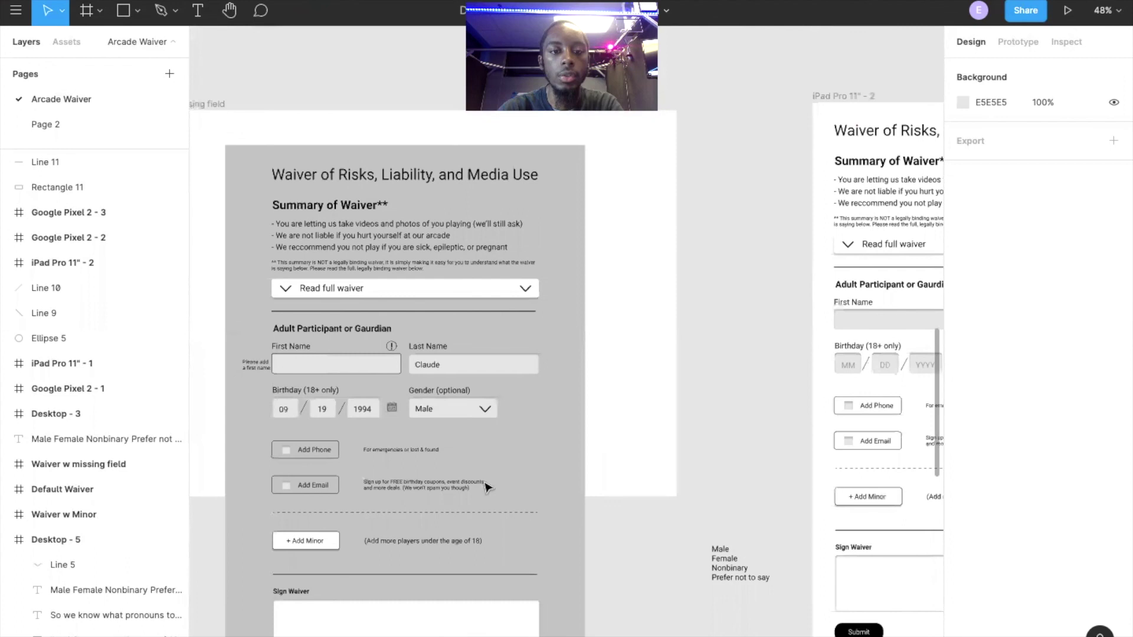
{"action": "scroll", "coordinate": [652, 370], "scroll_direction": "left", "scroll_amount": 1}
{"action": "scroll", "coordinate": [652, 370], "scroll_direction": "right", "scroll_amount": 8}
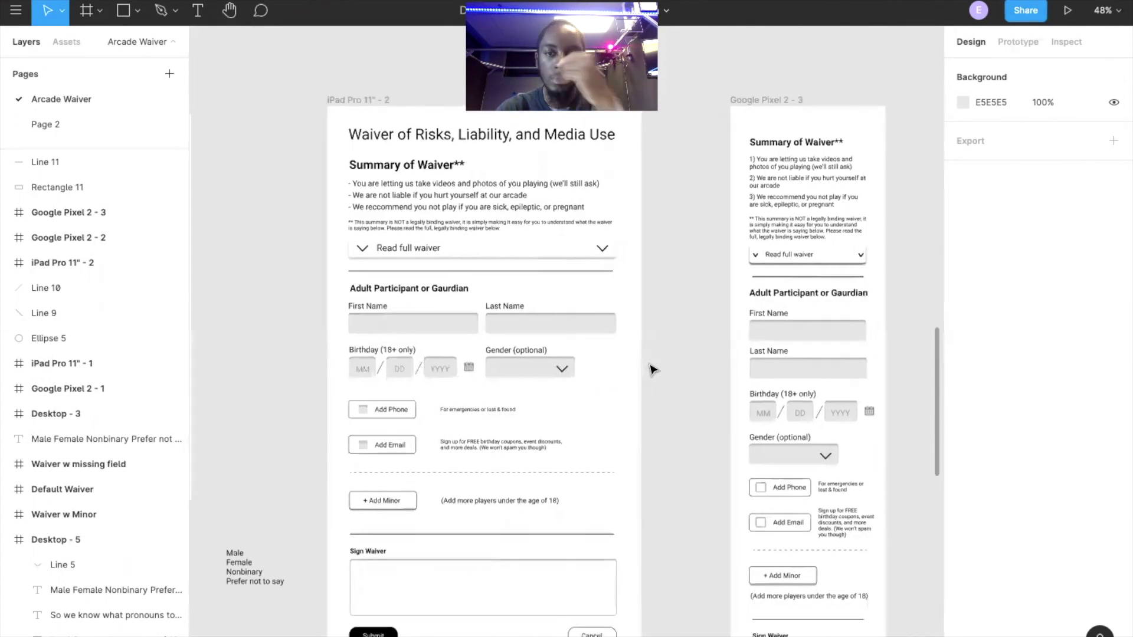
{"action": "scroll", "coordinate": [649, 369], "scroll_direction": "right", "scroll_amount": 3}
{"action": "scroll", "coordinate": [688, 462], "scroll_direction": "down", "scroll_amount": 2}
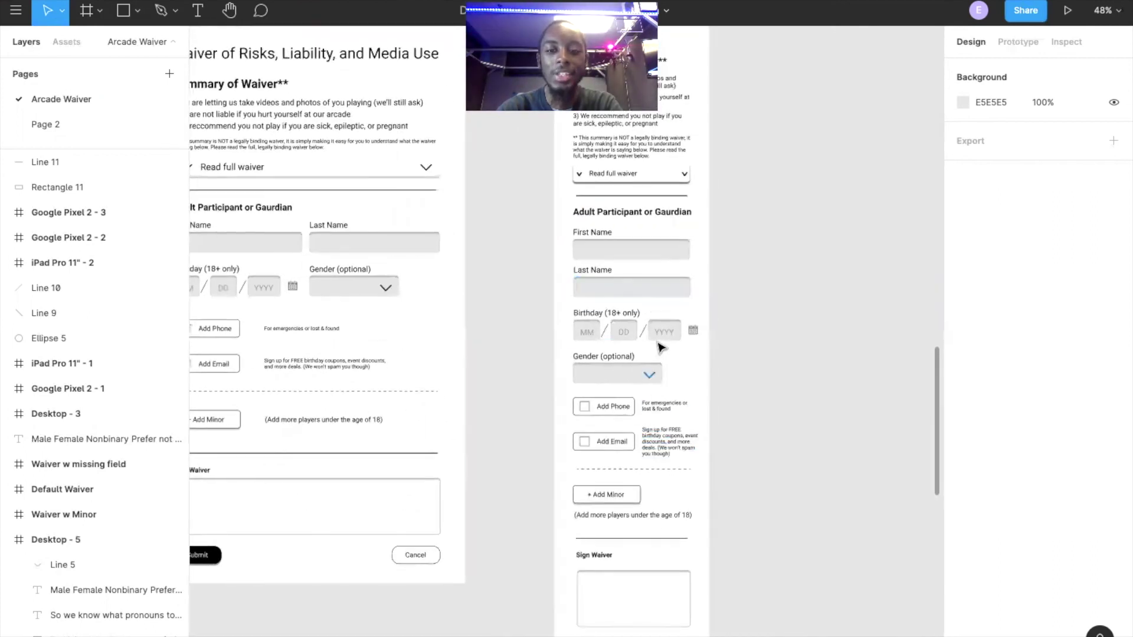
{"action": "scroll", "coordinate": [644, 453], "scroll_direction": "down", "scroll_amount": 1}
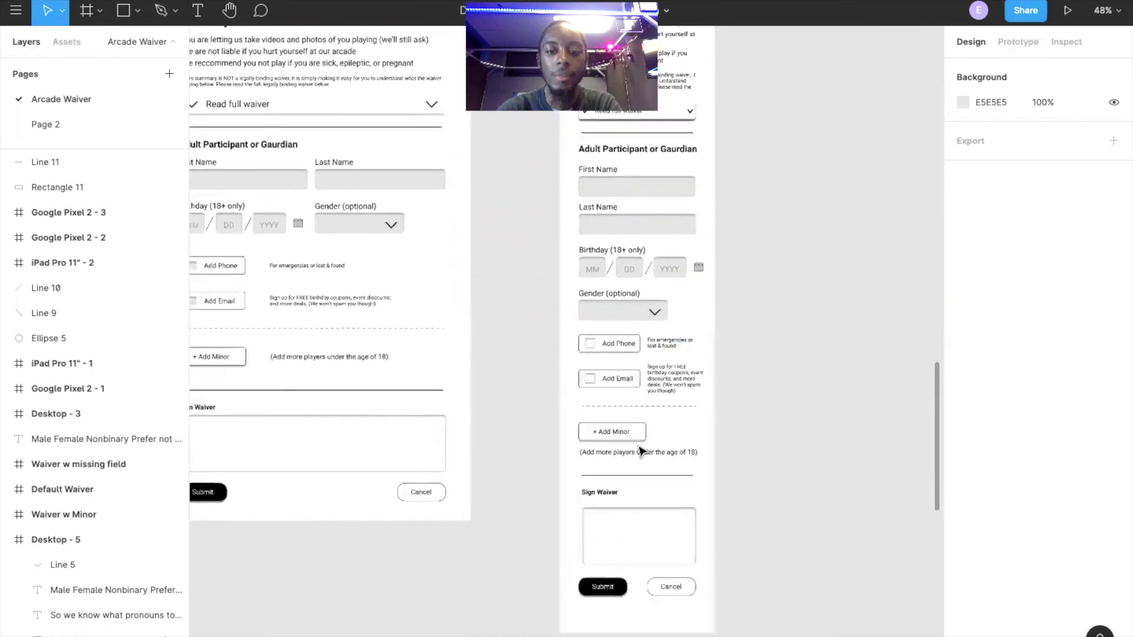
{"action": "scroll", "coordinate": [642, 452], "scroll_direction": "down", "scroll_amount": 1}
{"action": "scroll", "coordinate": [642, 452], "scroll_direction": "up", "scroll_amount": 4}
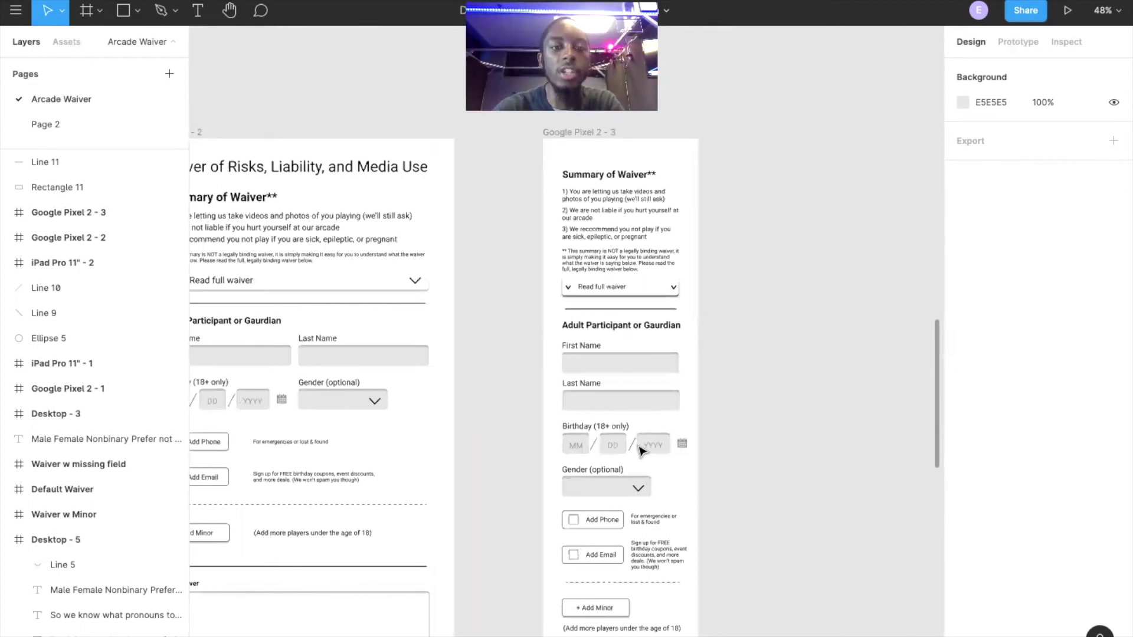
{"action": "scroll", "coordinate": [650, 523], "scroll_direction": "left", "scroll_amount": 1}
{"action": "scroll", "coordinate": [650, 524], "scroll_direction": "down", "scroll_amount": 5}
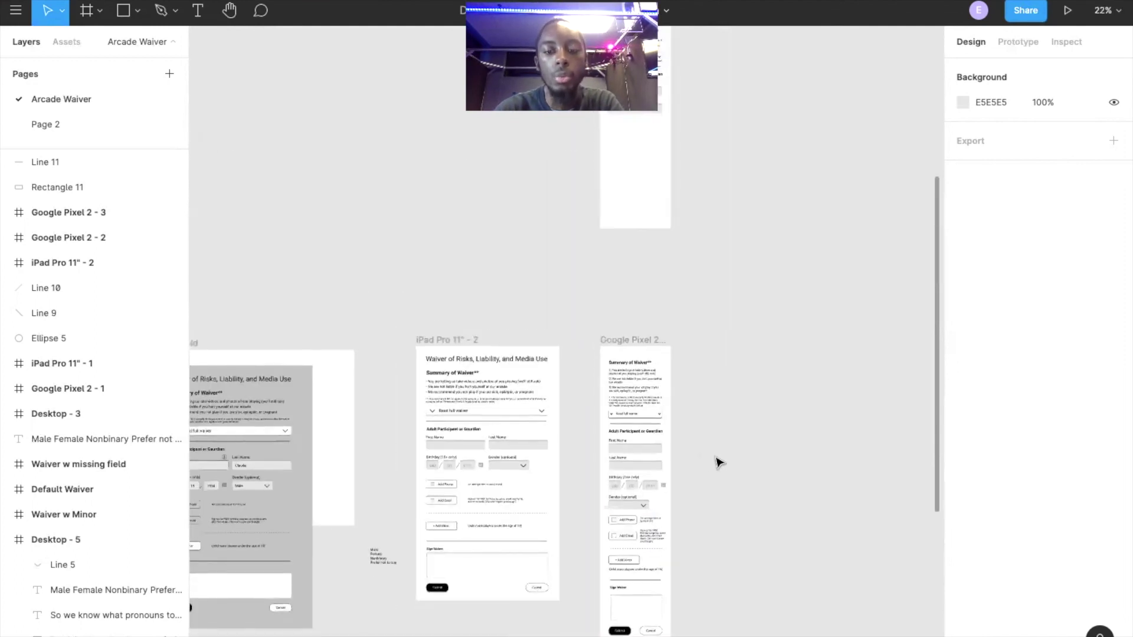
{"action": "scroll", "coordinate": [719, 463], "scroll_direction": "up", "scroll_amount": 5}
{"action": "scroll", "coordinate": [719, 462], "scroll_direction": "down", "scroll_amount": 2}
{"action": "scroll", "coordinate": [719, 462], "scroll_direction": "left", "scroll_amount": 1}
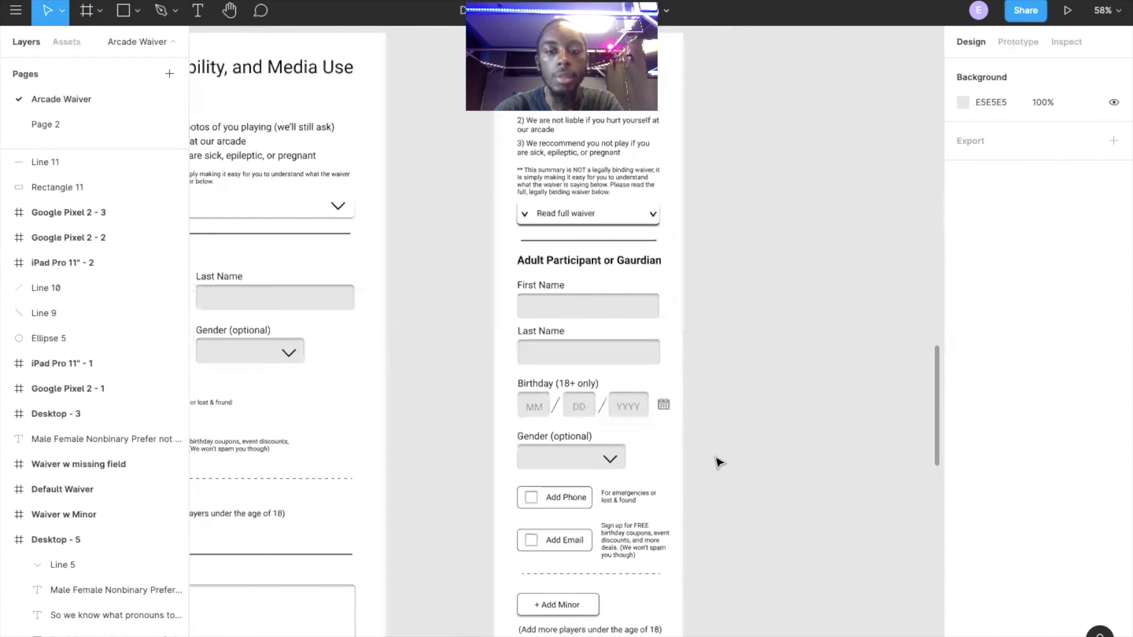
{"action": "scroll", "coordinate": [719, 462], "scroll_direction": "up", "scroll_amount": 1}
{"action": "scroll", "coordinate": [718, 462], "scroll_direction": "down", "scroll_amount": 3}
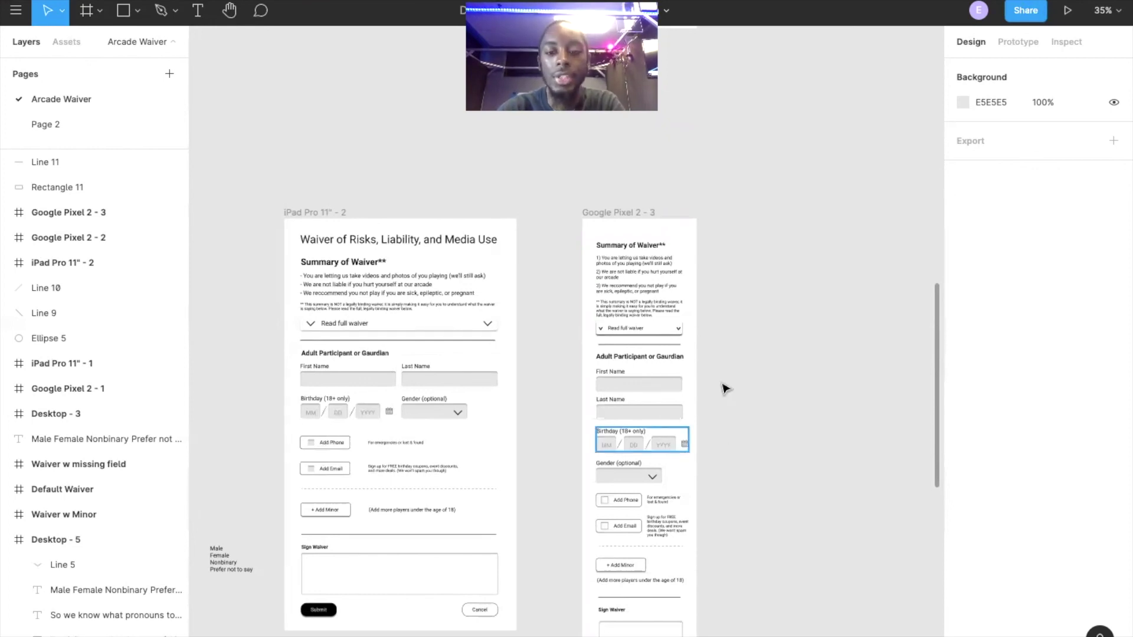
{"action": "scroll", "coordinate": [736, 392], "scroll_direction": "down", "scroll_amount": 5}
{"action": "scroll", "coordinate": [737, 393], "scroll_direction": "left", "scroll_amount": 10}
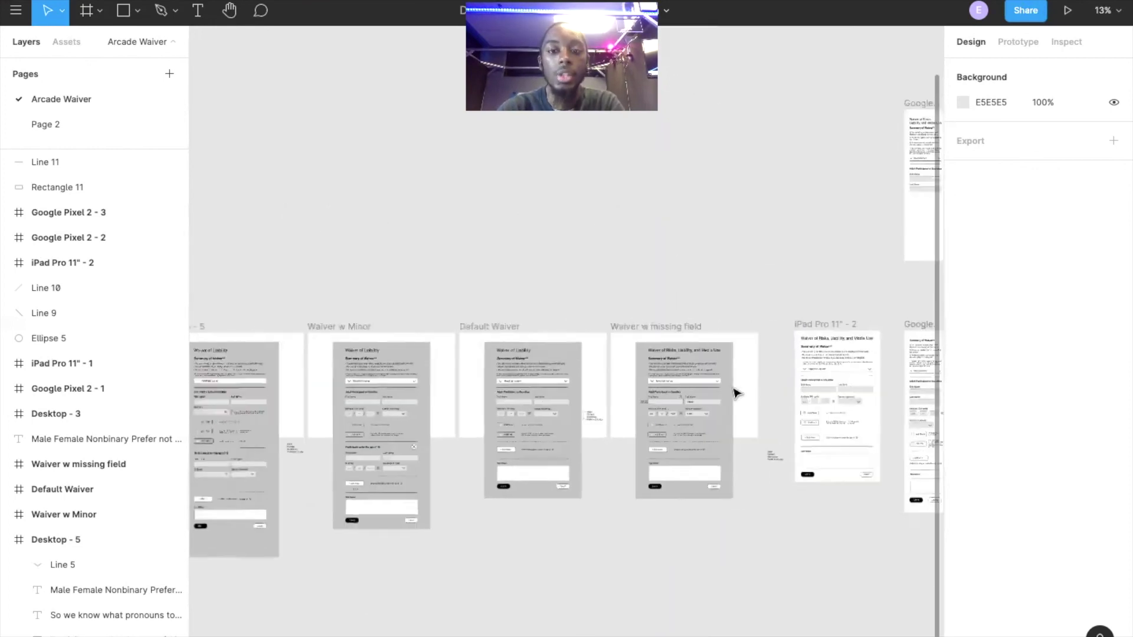
{"action": "scroll", "coordinate": [736, 392], "scroll_direction": "left", "scroll_amount": 10}
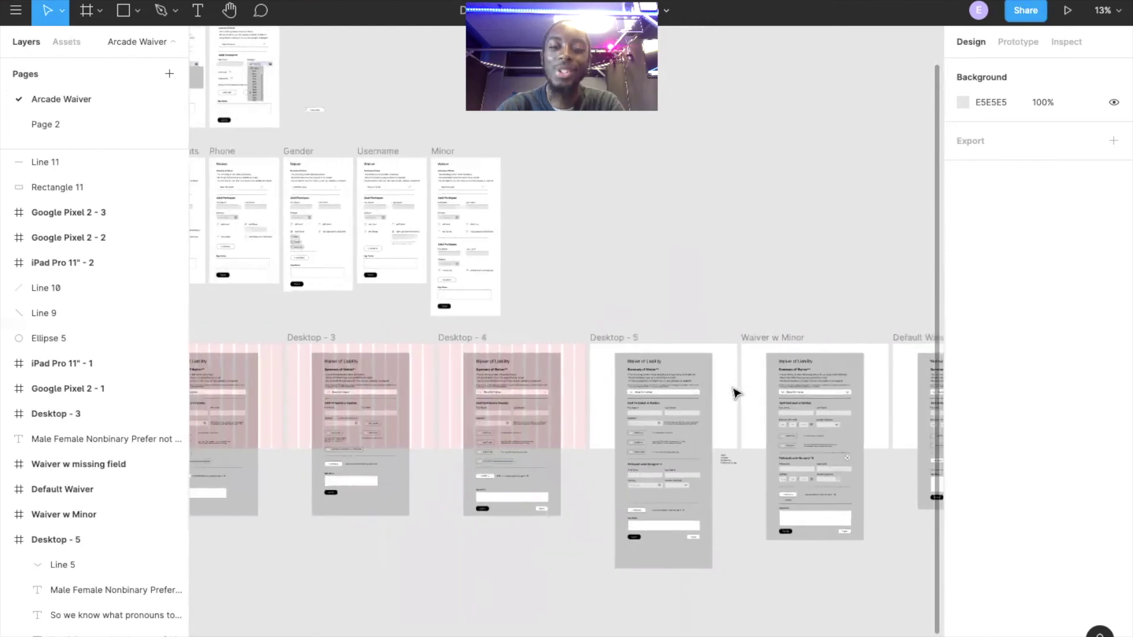